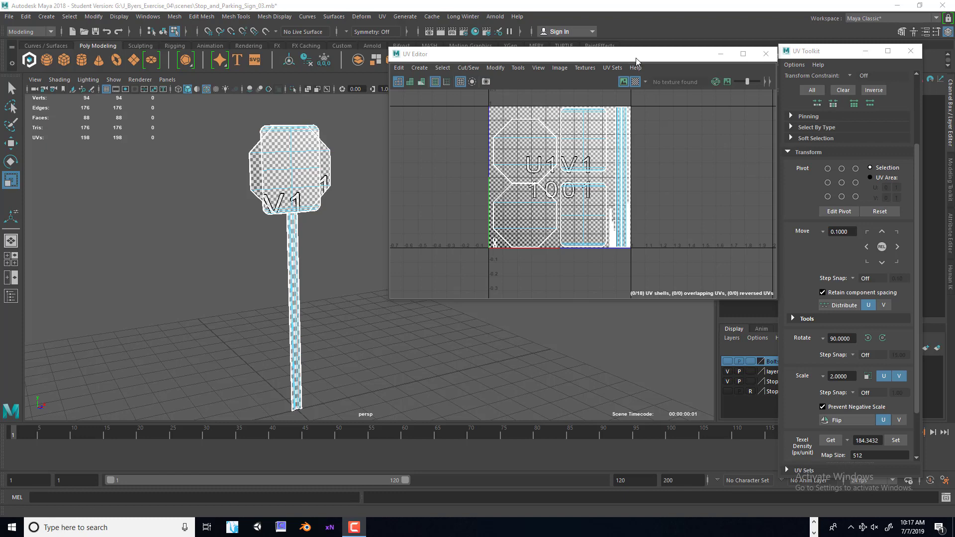
# Step: Return to object selection and turn off the checker pattern on the sign model's UVs
pyautogui.moveTo(647, 54); pyautogui.dragTo(647, 46)
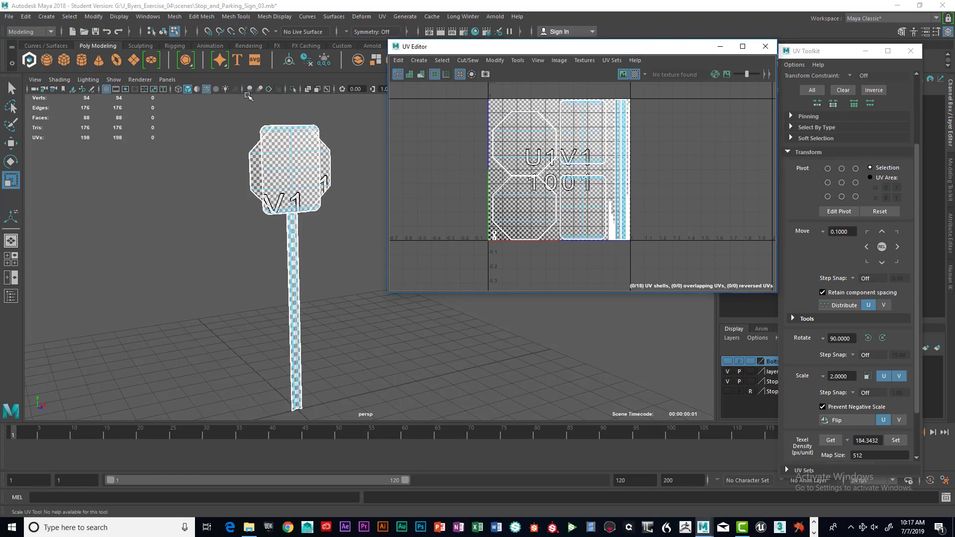
pyautogui.click(164, 32)
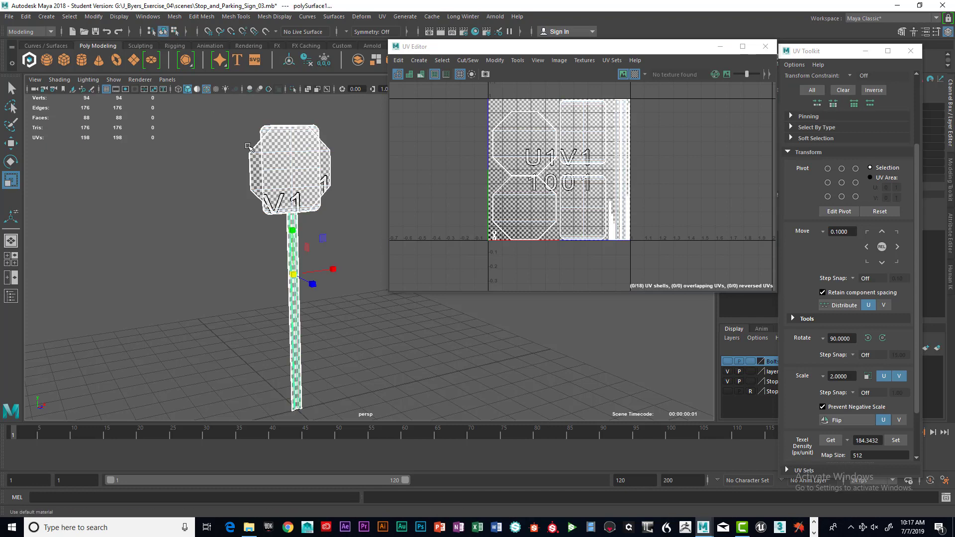
pyautogui.click(636, 75)
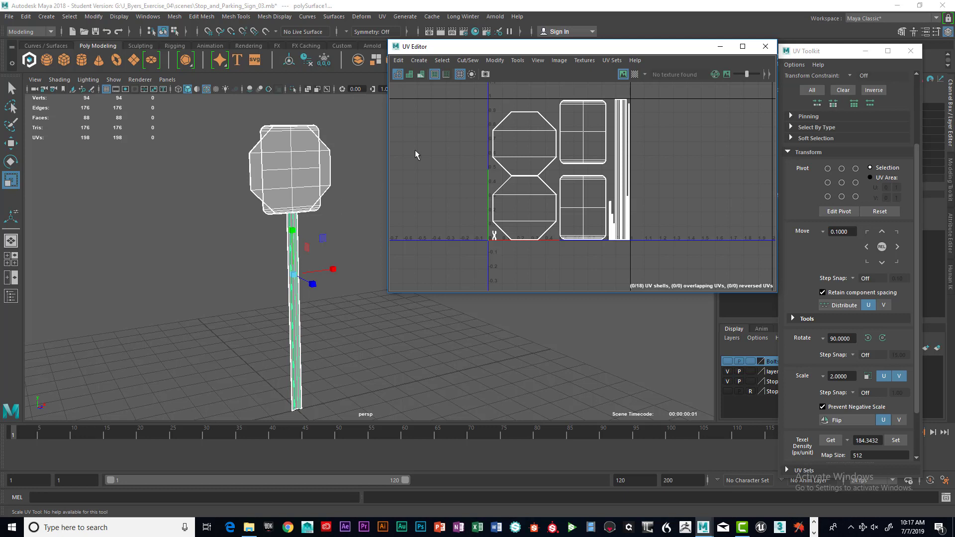
pyautogui.moveTo(473, 48); pyautogui.dragTo(507, 48)
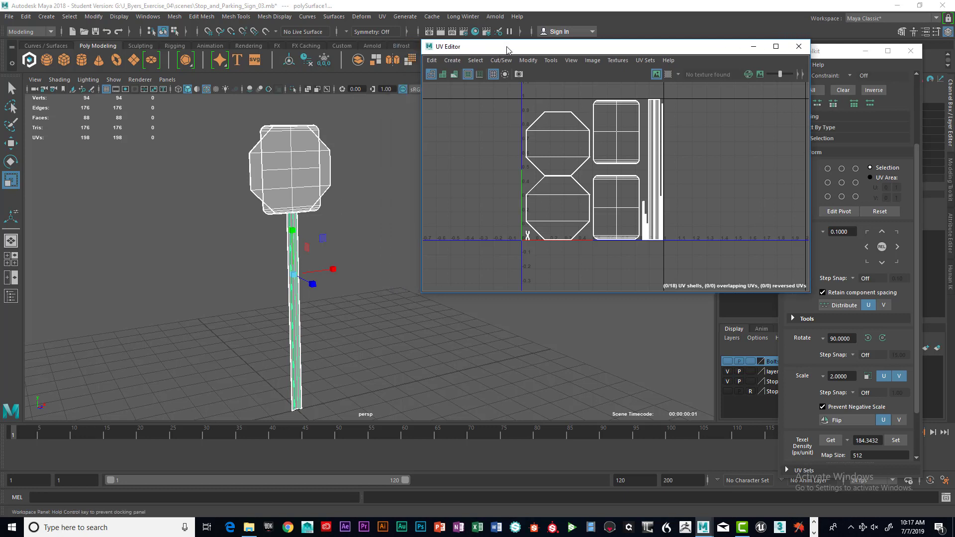
pyautogui.click(432, 62)
pyautogui.moveTo(454, 61)
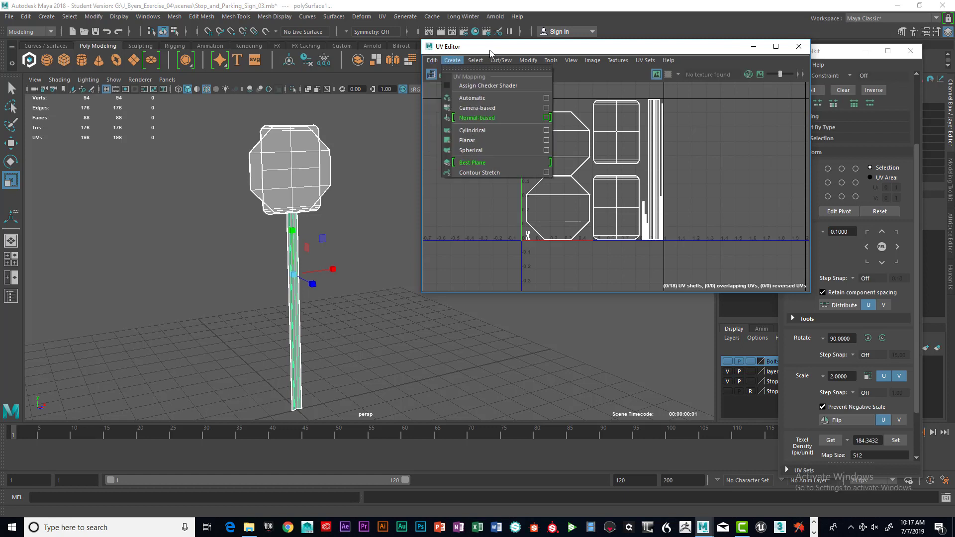
pyautogui.click(490, 50)
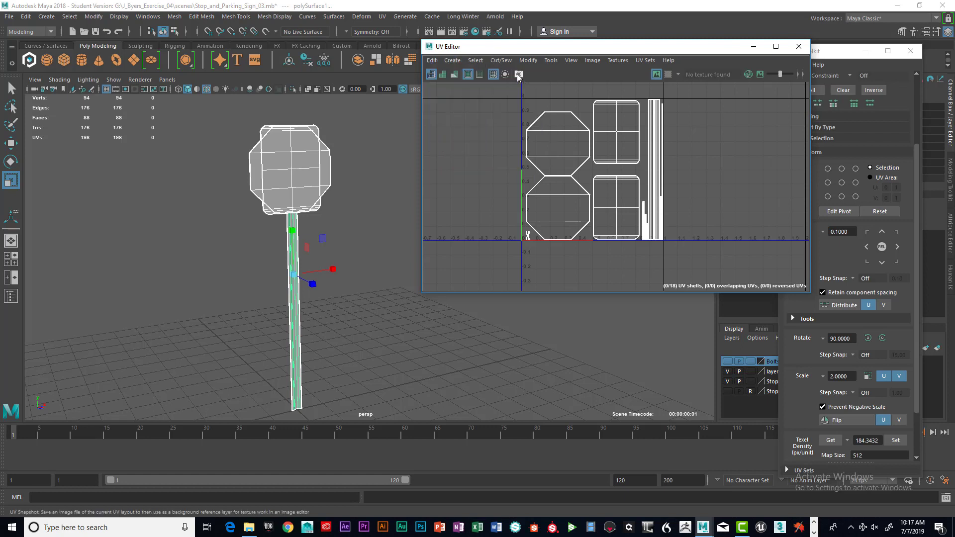
# Step: Open the UV Snapshot options and choose Targa as the image format
pyautogui.click(518, 73)
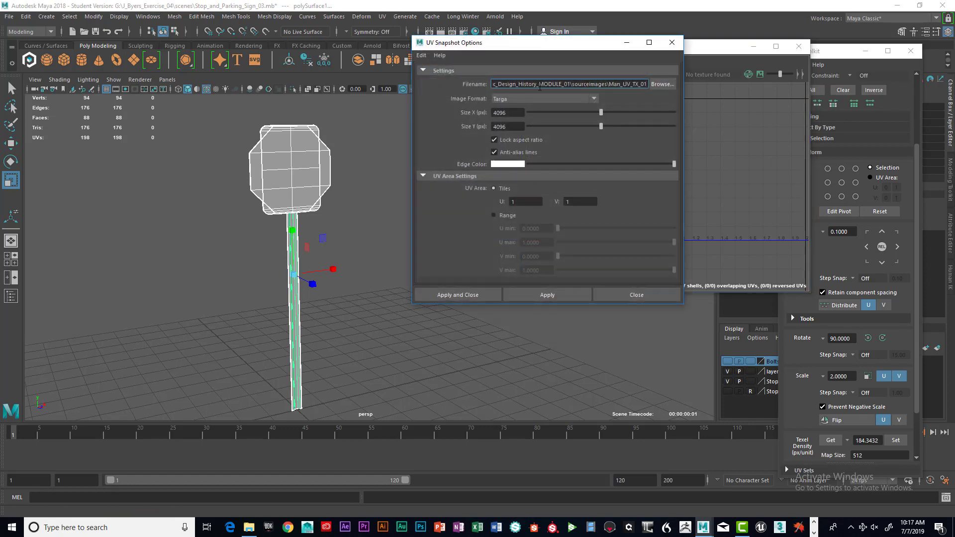
pyautogui.doubleClick(503, 113)
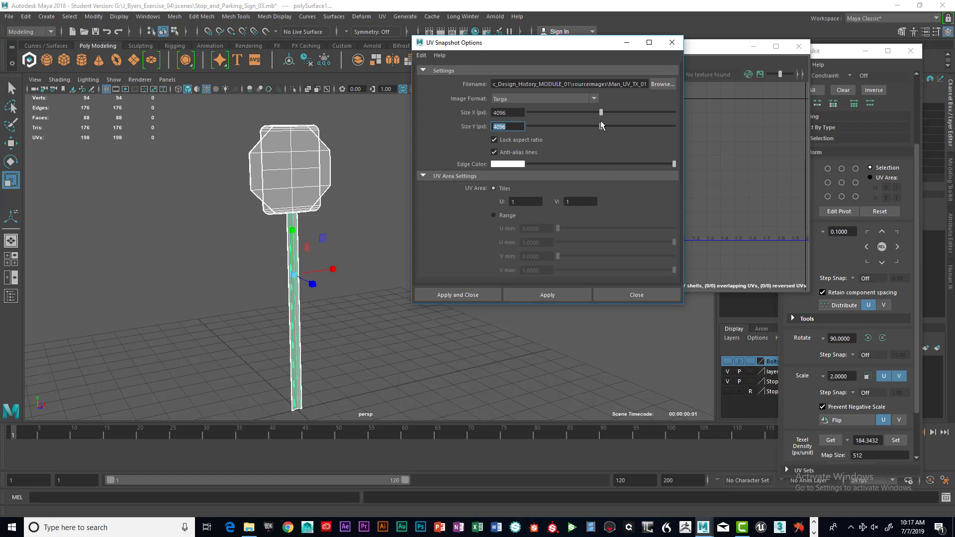
pyautogui.click(589, 99)
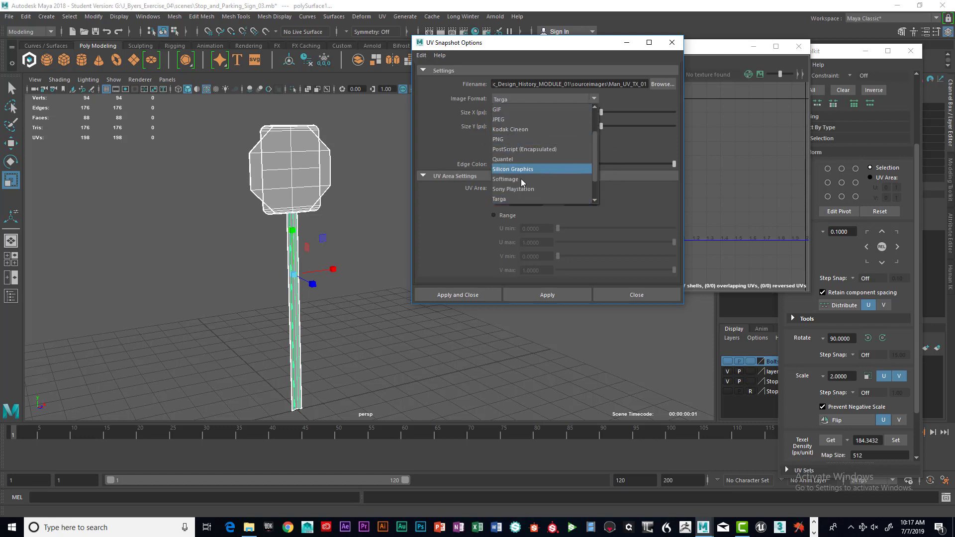
pyautogui.click(515, 200)
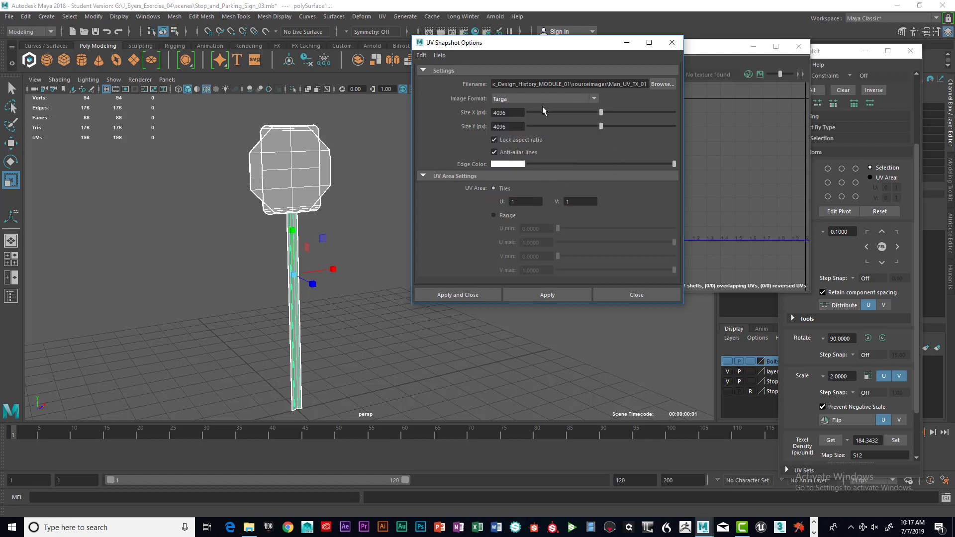
# Step: Browse for the snapshot's save location and go to the Exercise_04 project's sourceimages folder on drive G
pyautogui.click(665, 88)
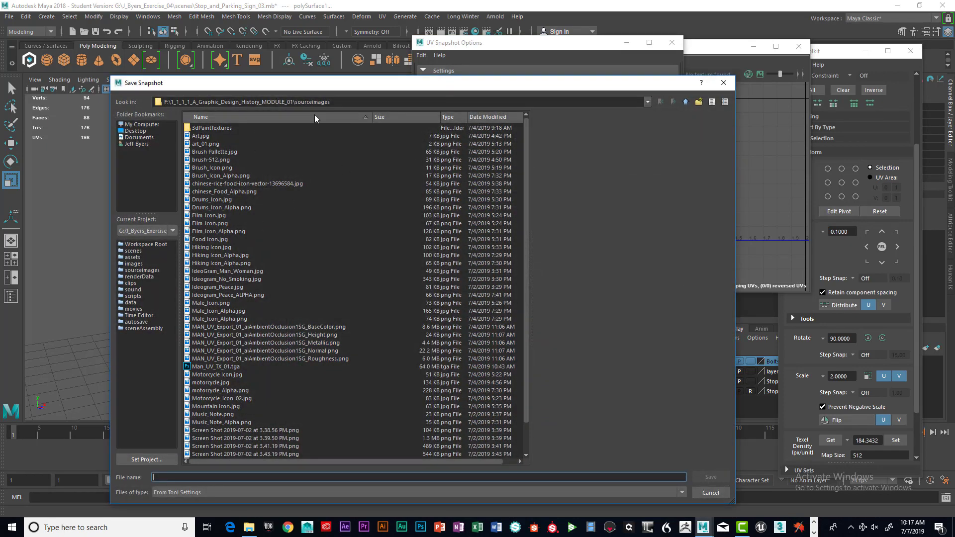
pyautogui.click(137, 126)
pyautogui.doubleClick(201, 127)
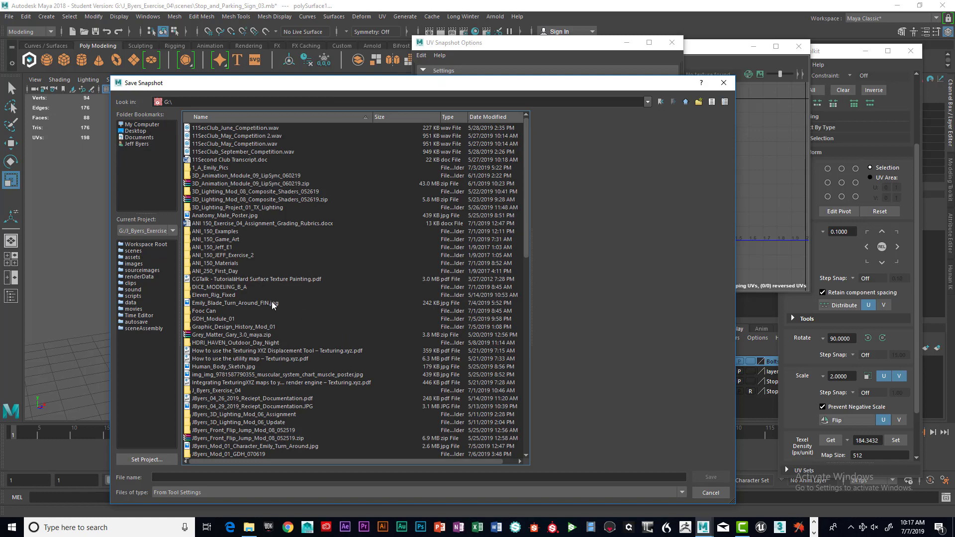
pyautogui.doubleClick(240, 390)
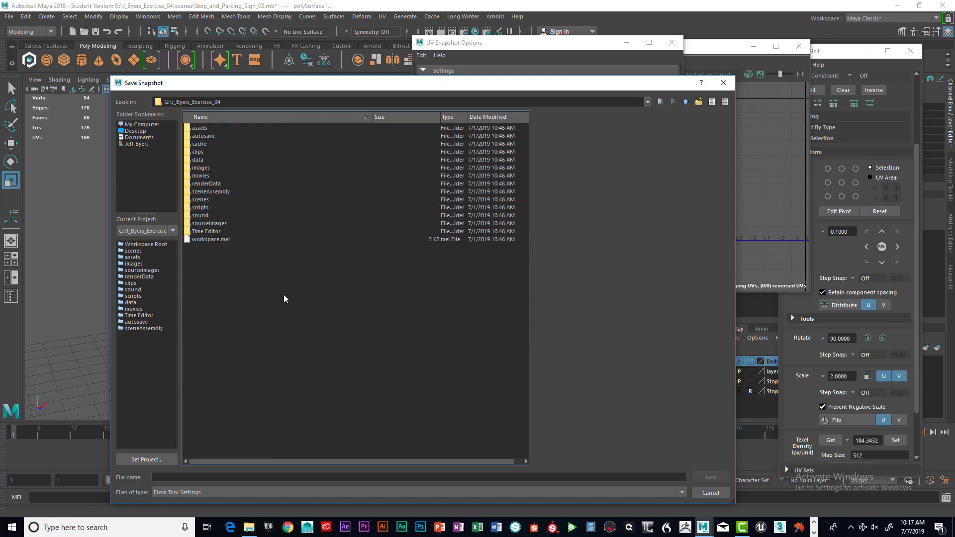
pyautogui.doubleClick(215, 223)
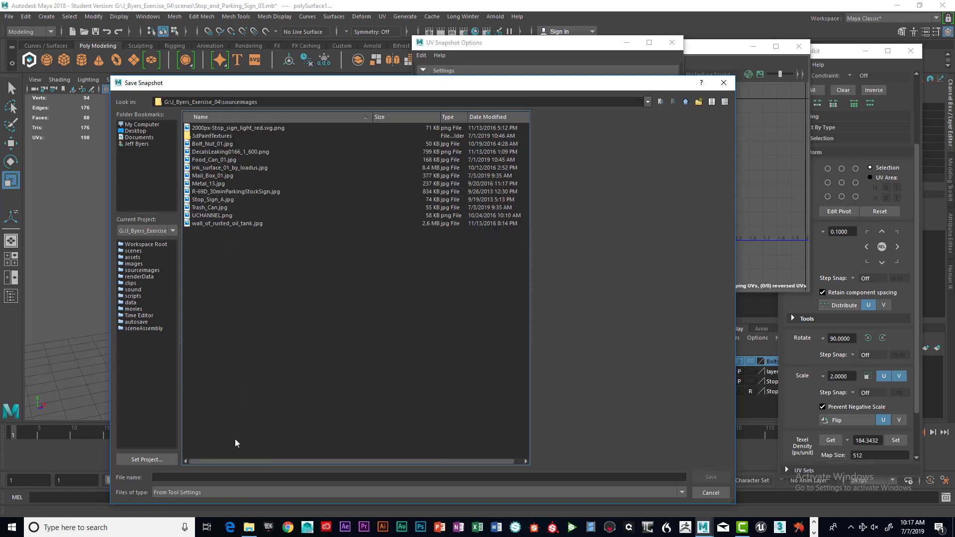
# Step: Name the UV snapshot Stop_Parking_UV_Map in the sourceimages folder and export it, overwriting the existing file
pyautogui.click(177, 476)
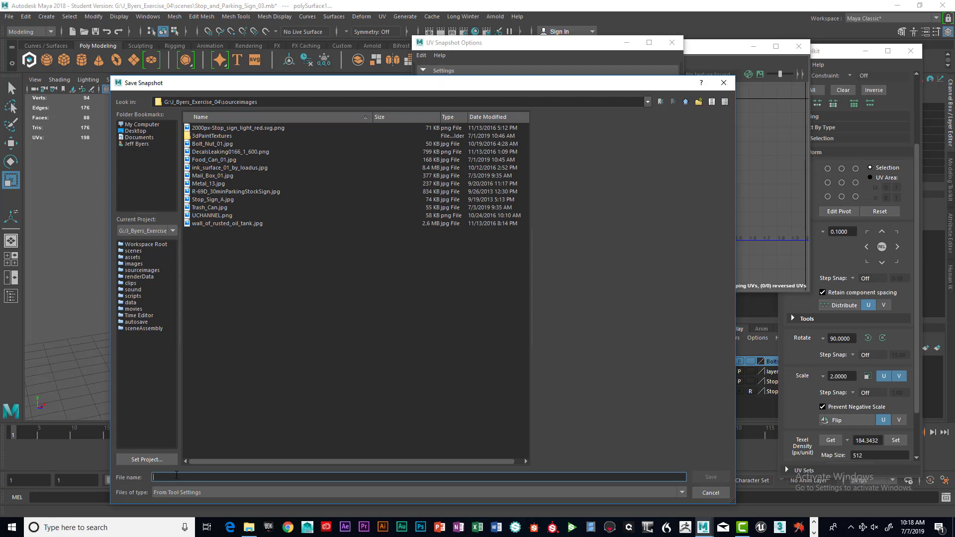
pyautogui.write('Stop')
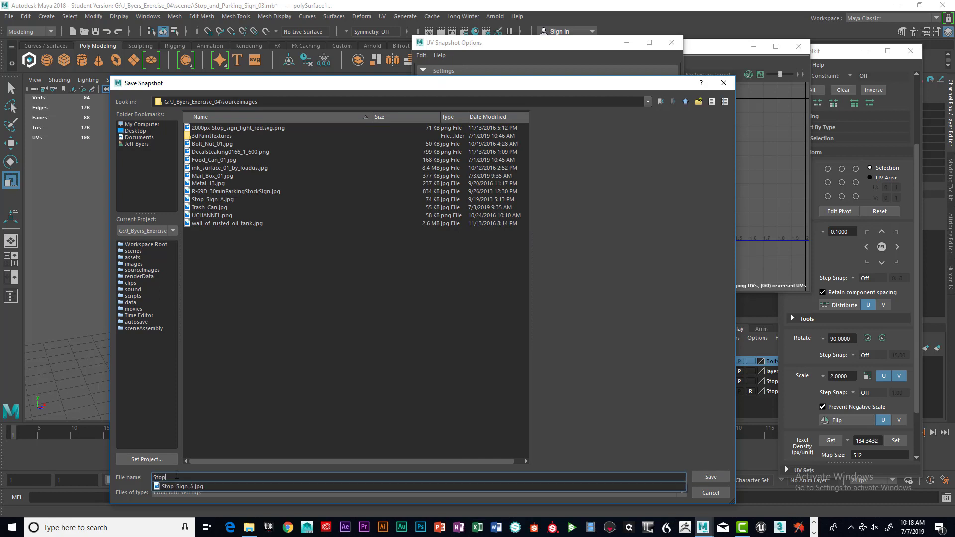
pyautogui.write('_Pa')
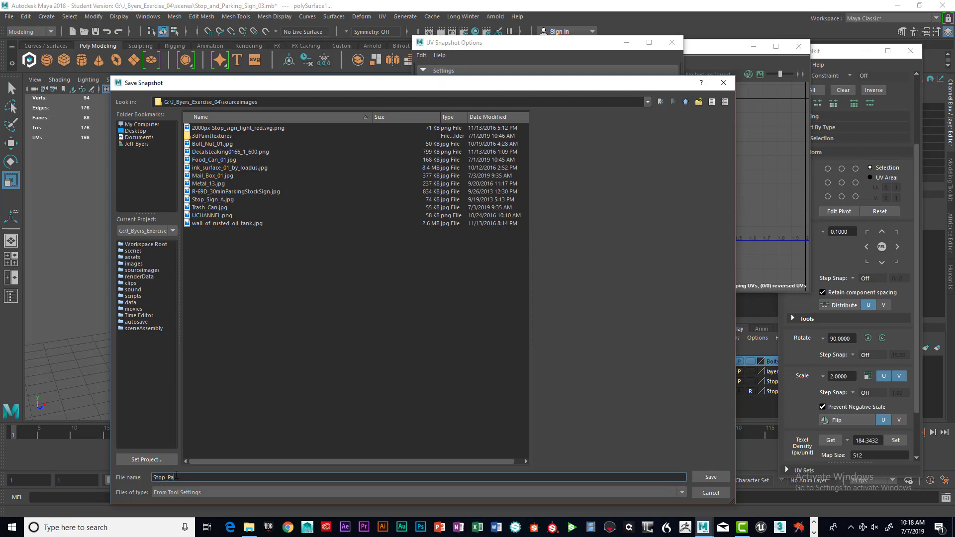
pyautogui.write('rking_UV_Map')
pyautogui.moveTo(213, 477); pyautogui.dragTo(151, 478)
pyautogui.moveTo(265, 101); pyautogui.dragTo(139, 108)
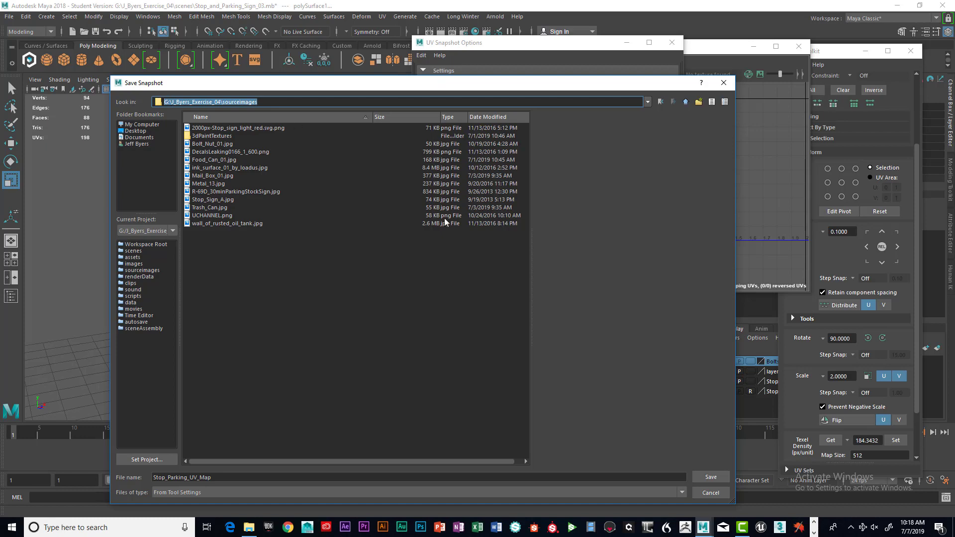
pyautogui.click(712, 478)
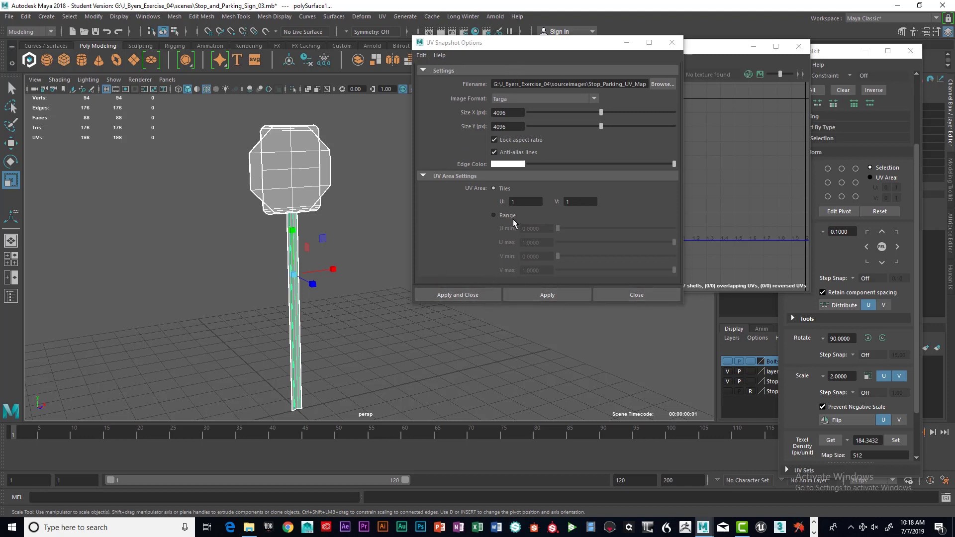
pyautogui.click(467, 294)
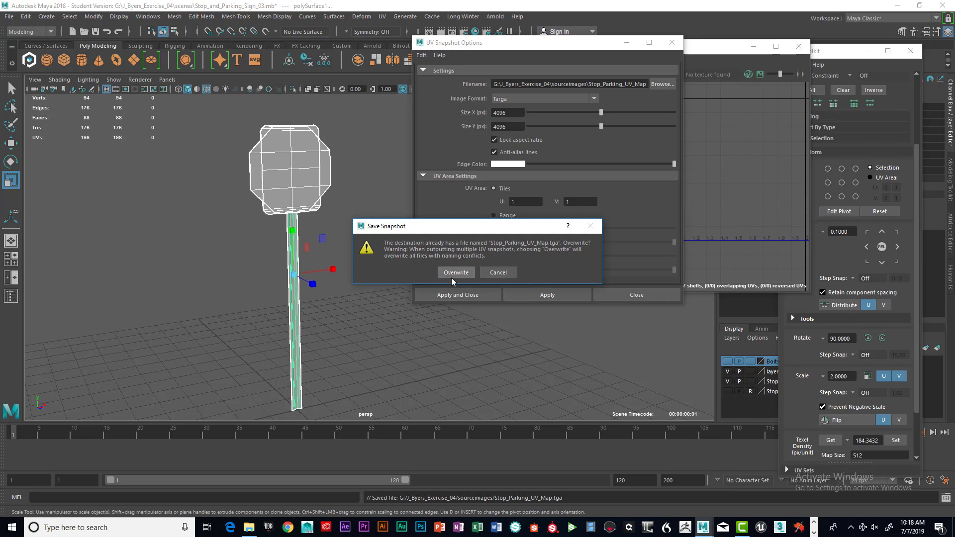
pyautogui.click(458, 272)
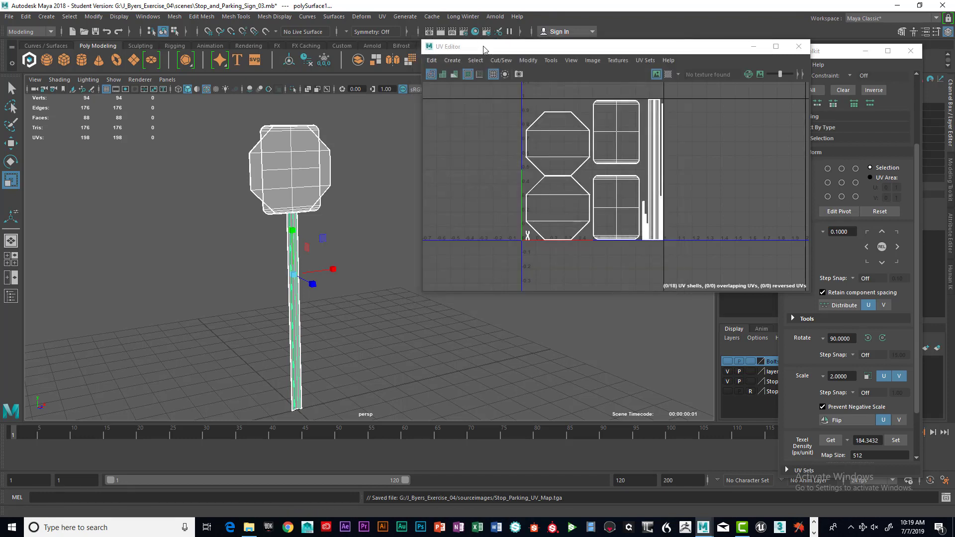
pyautogui.moveTo(480, 44); pyautogui.dragTo(414, 116)
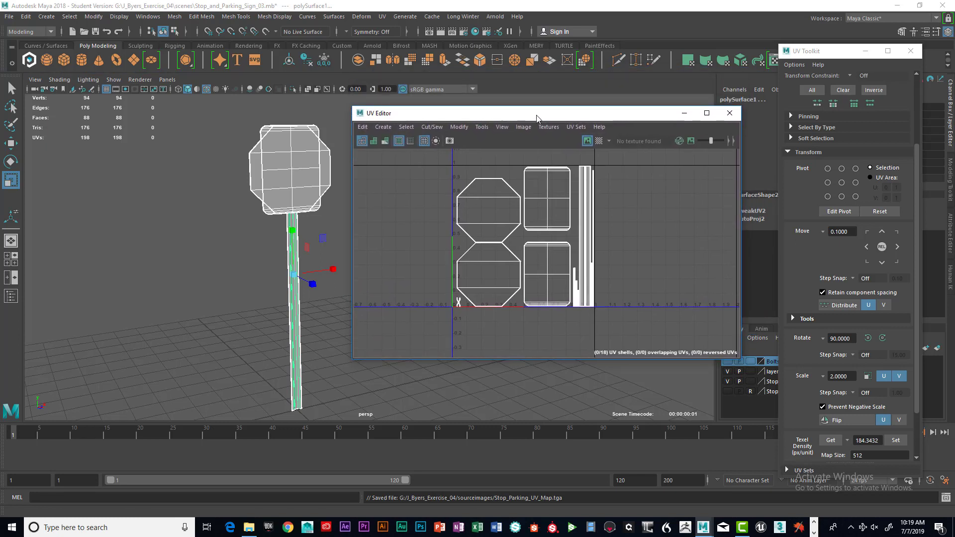
pyautogui.moveTo(538, 115); pyautogui.dragTo(535, 111)
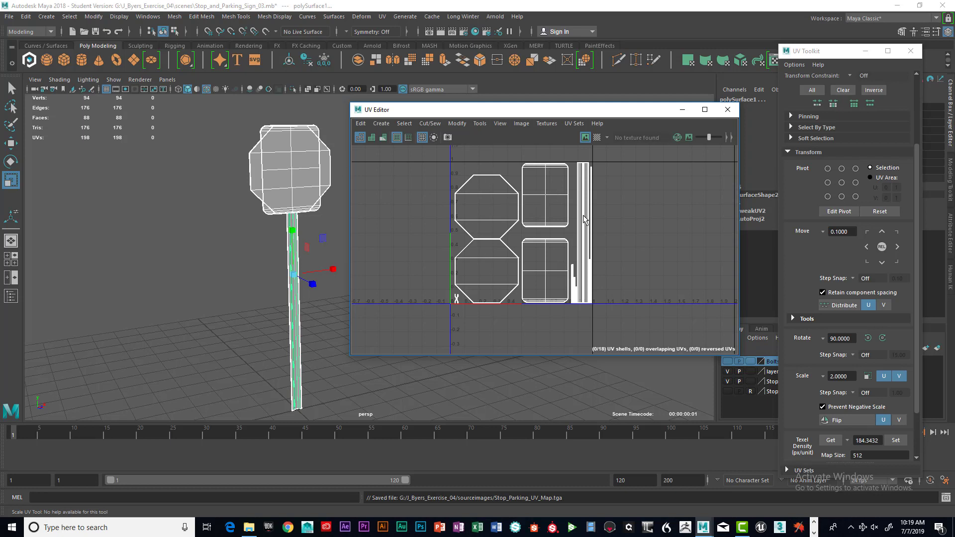
pyautogui.moveTo(614, 113); pyautogui.dragTo(613, 99)
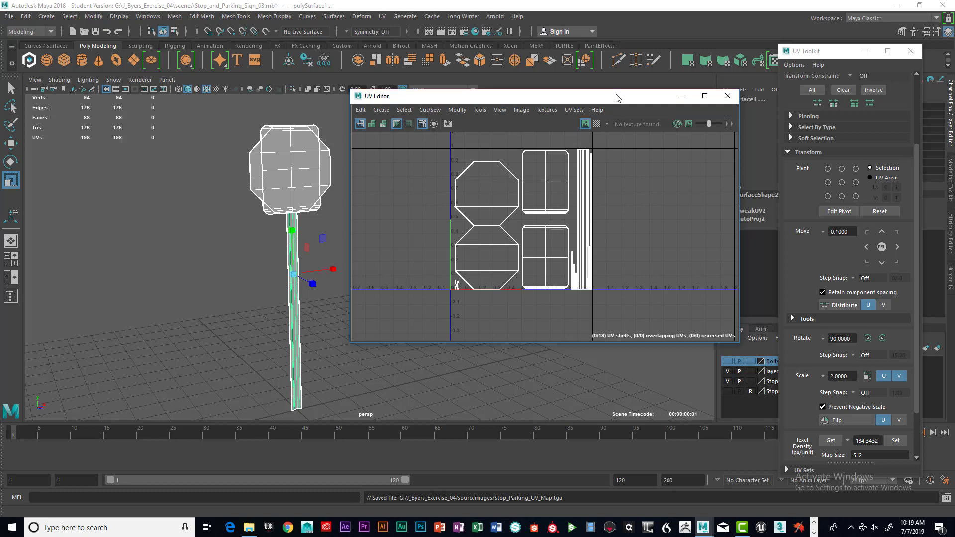
pyautogui.moveTo(615, 96); pyautogui.dragTo(596, 103)
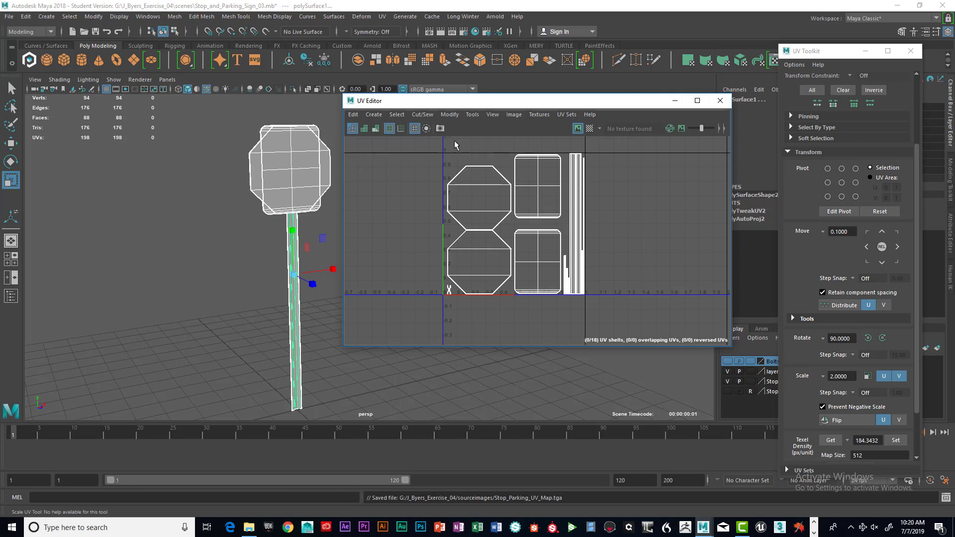
# Step: Close the UV Editor and the UV Toolkit to clear the view of the sign model
pyautogui.click(675, 100)
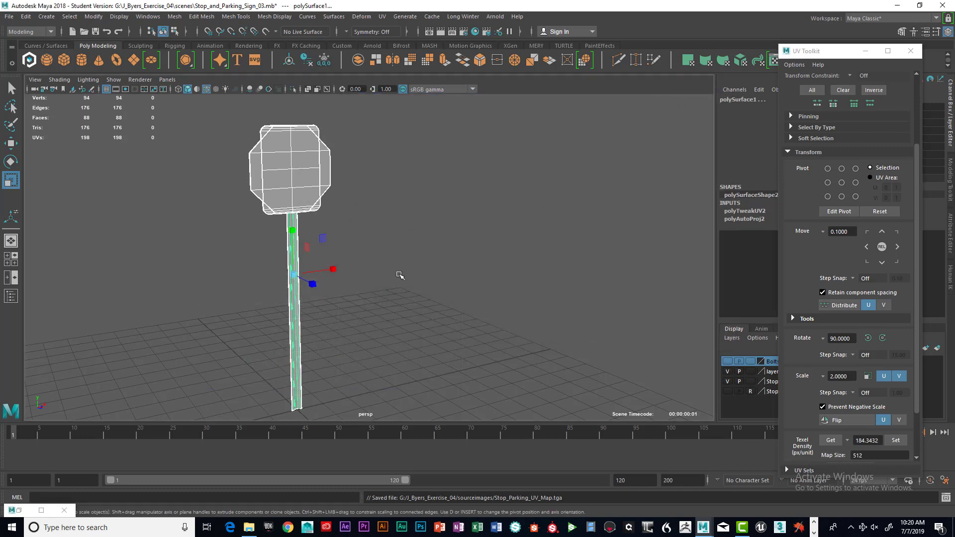
pyautogui.click(439, 252)
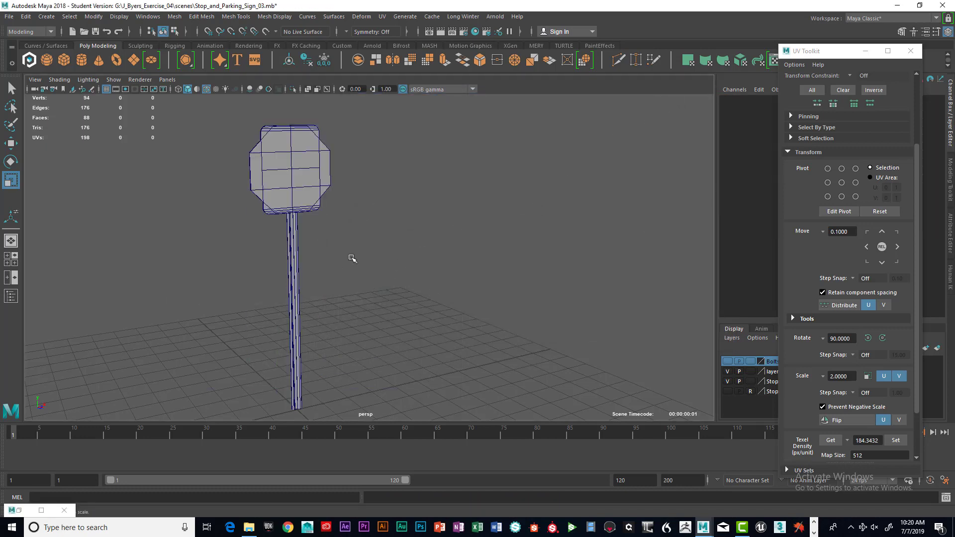
pyautogui.click(317, 170)
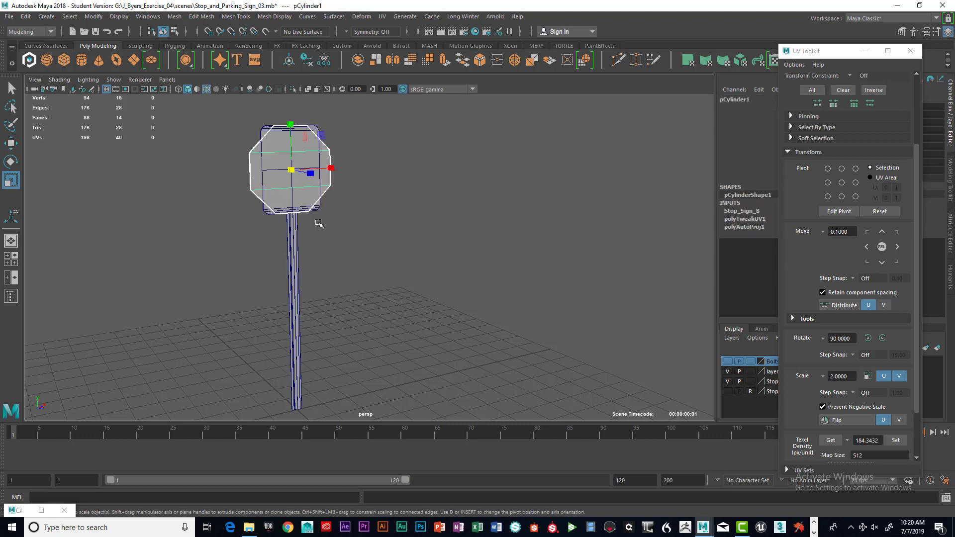
pyautogui.click(294, 244)
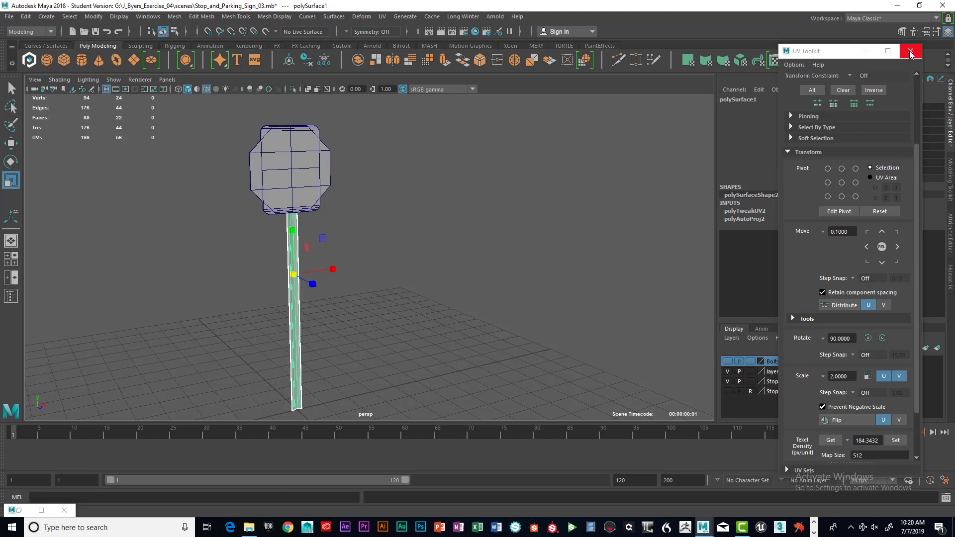
pyautogui.click(913, 53)
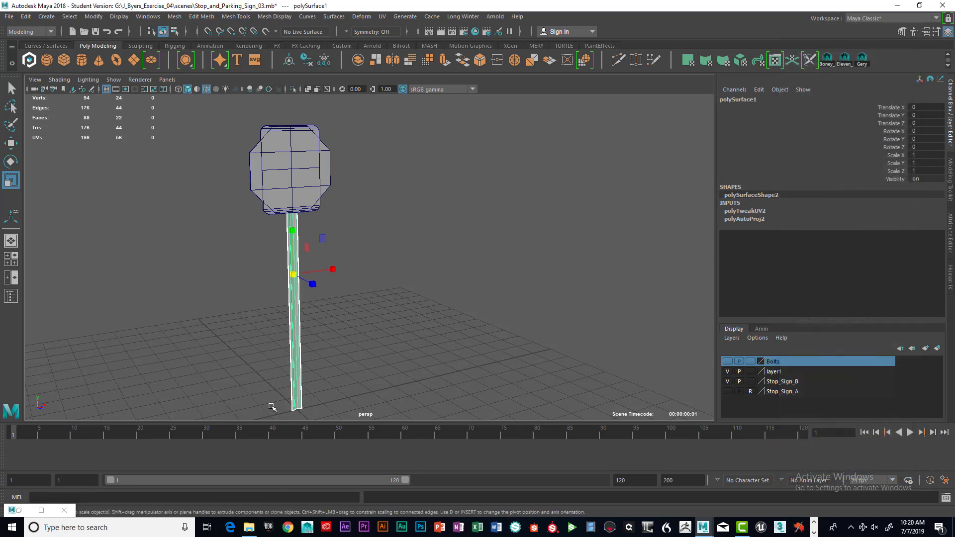
pyautogui.click(64, 511)
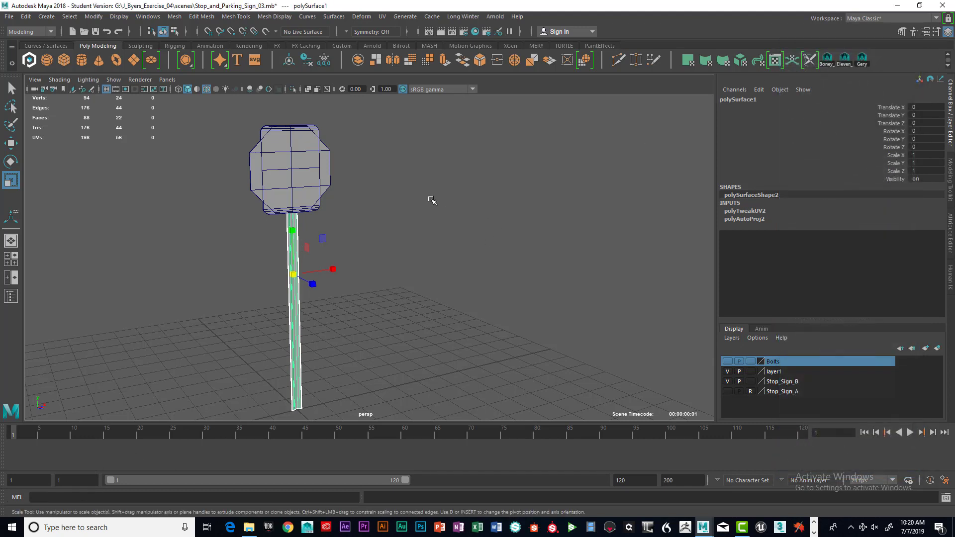
# Step: Select the rectangular sign, the octagonal sign and the post in turn to examine them as separate objects
pyautogui.click(398, 219)
pyautogui.keyDown('alt'); pyautogui.moveTo(398, 219); pyautogui.dragTo(472, 212); pyautogui.keyUp('alt')
pyautogui.keyDown('alt'); pyautogui.moveTo(468, 218); pyautogui.dragTo(454, 202, button='middle'); pyautogui.keyUp('alt')
pyautogui.click(395, 115)
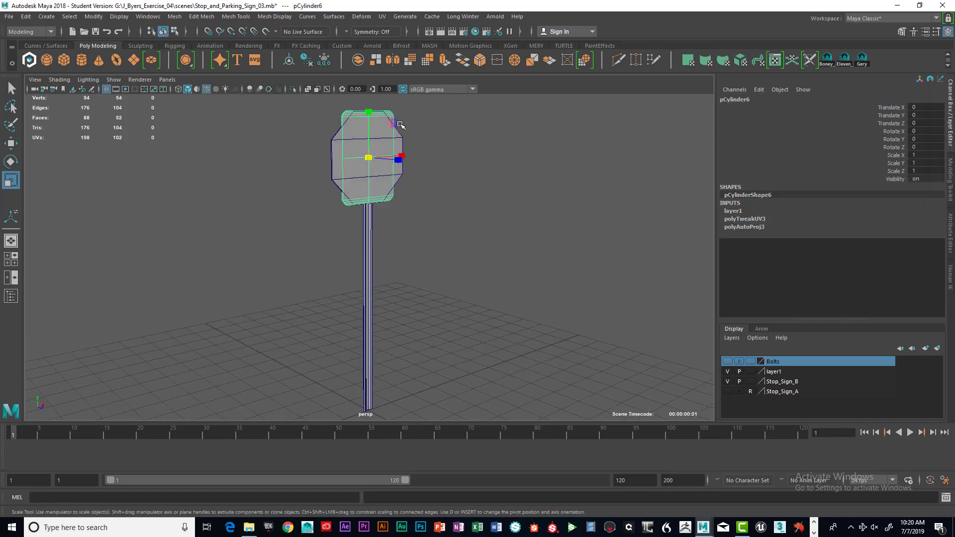
pyautogui.click(402, 175)
pyautogui.click(370, 236)
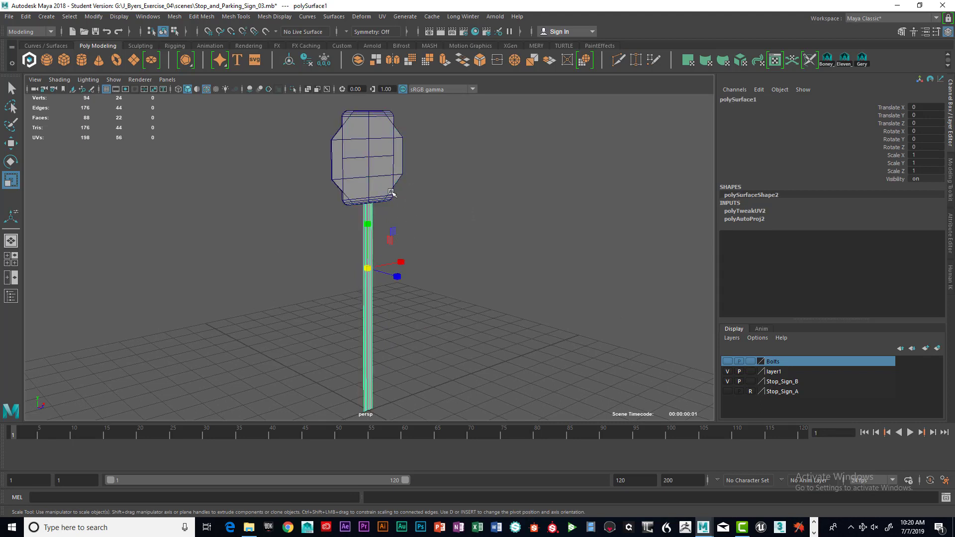
pyautogui.click(331, 161)
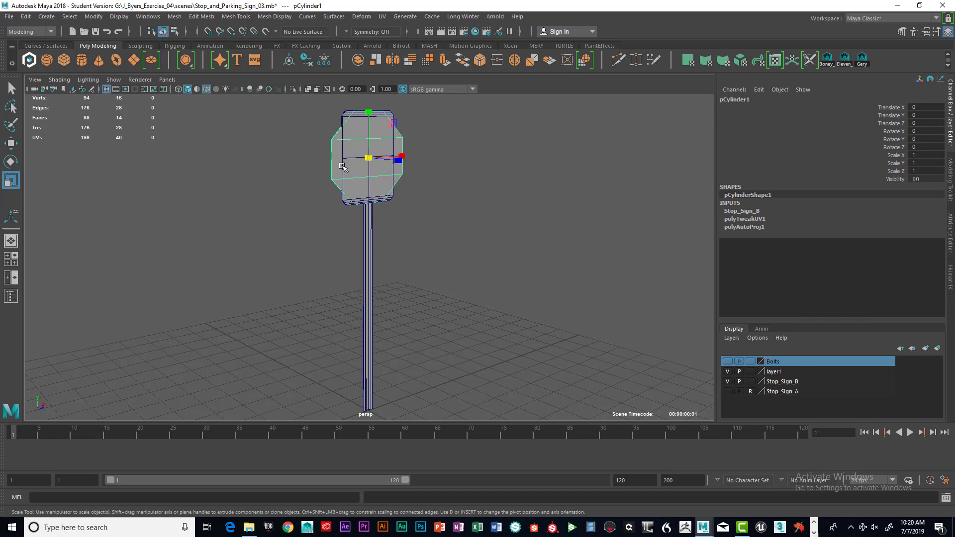
pyautogui.click(394, 199)
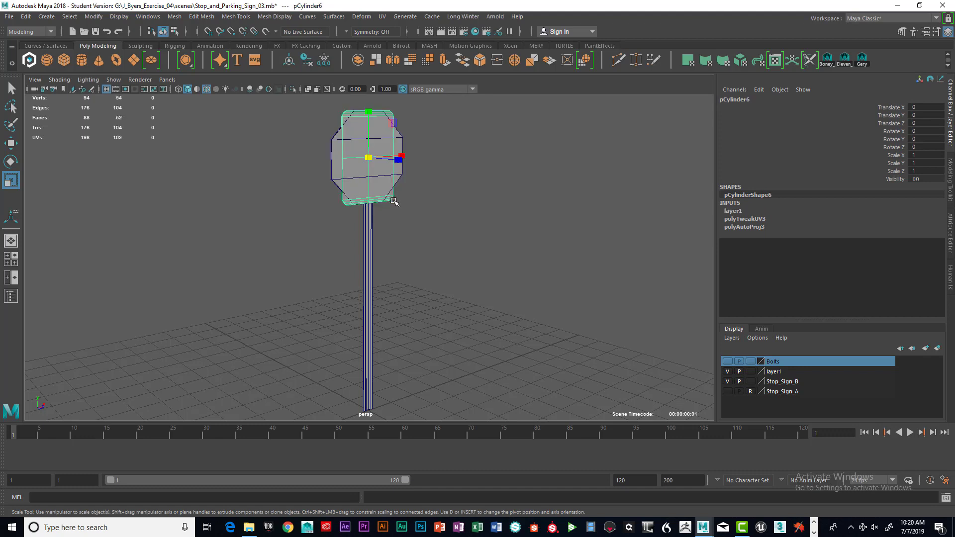
# Step: Show the Bolts layer and hide layer1 so only the octagonal stop sign, its post and the bolts are displayed
pyautogui.click(370, 226)
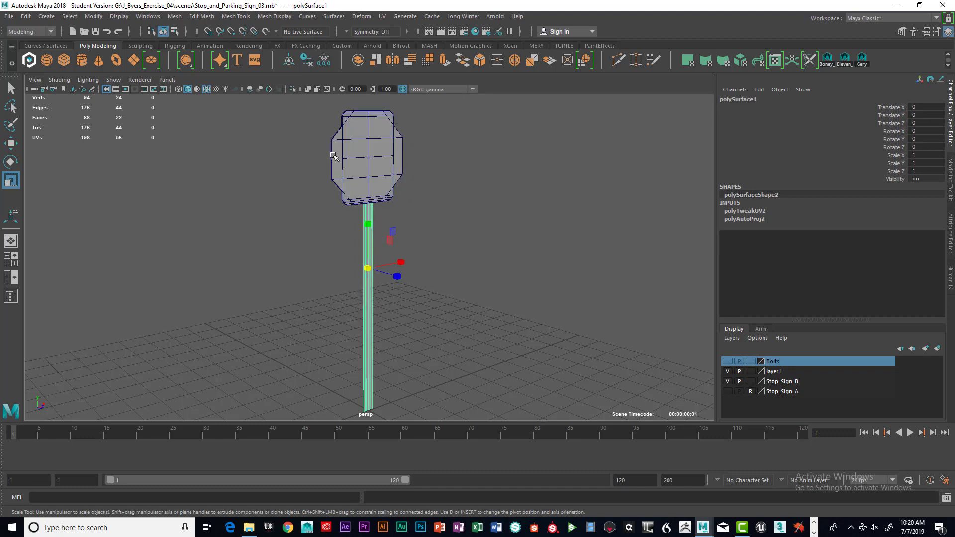
pyautogui.click(727, 362)
pyautogui.click(727, 372)
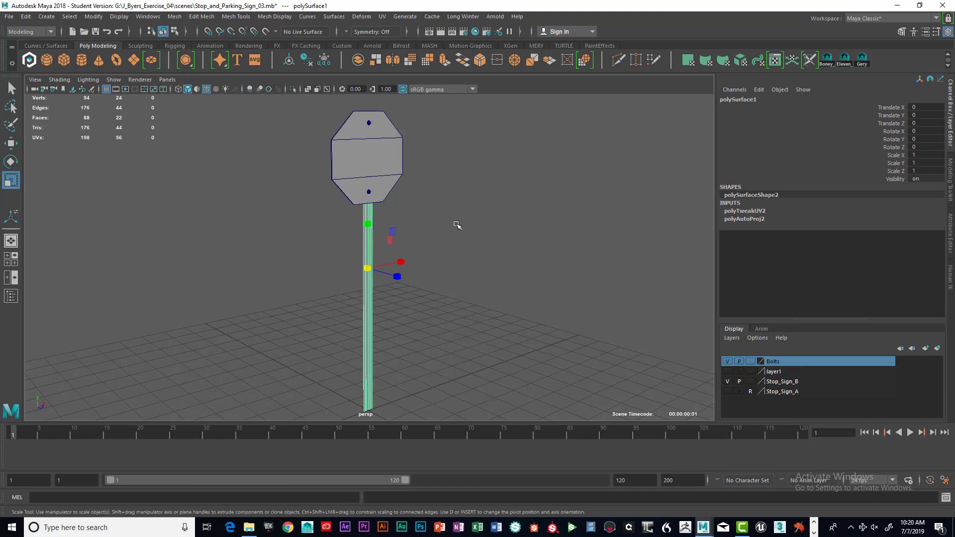
pyautogui.moveTo(306, 122); pyautogui.dragTo(412, 226)
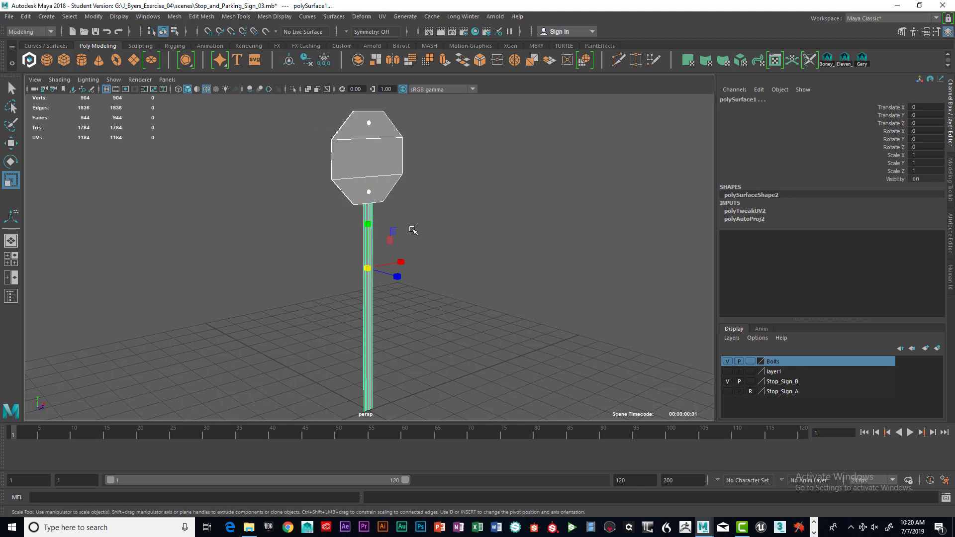
pyautogui.click(506, 248)
# Step: Duplicate the post, assign the copy to a new display layer named Park_Sign_Post and hide that layer
pyautogui.click(369, 222)
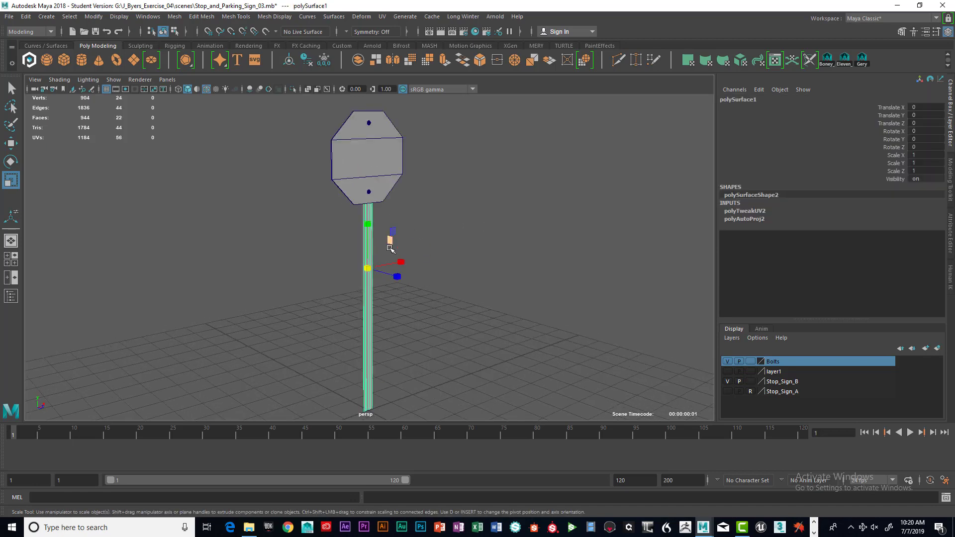
pyautogui.hotkey('ctrl', 'd')
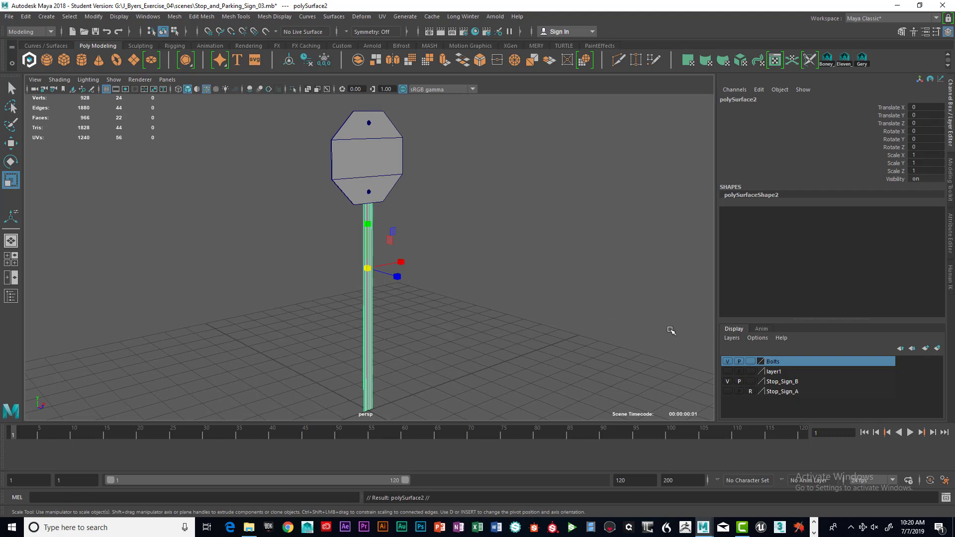
pyautogui.click(935, 349)
pyautogui.doubleClick(780, 360)
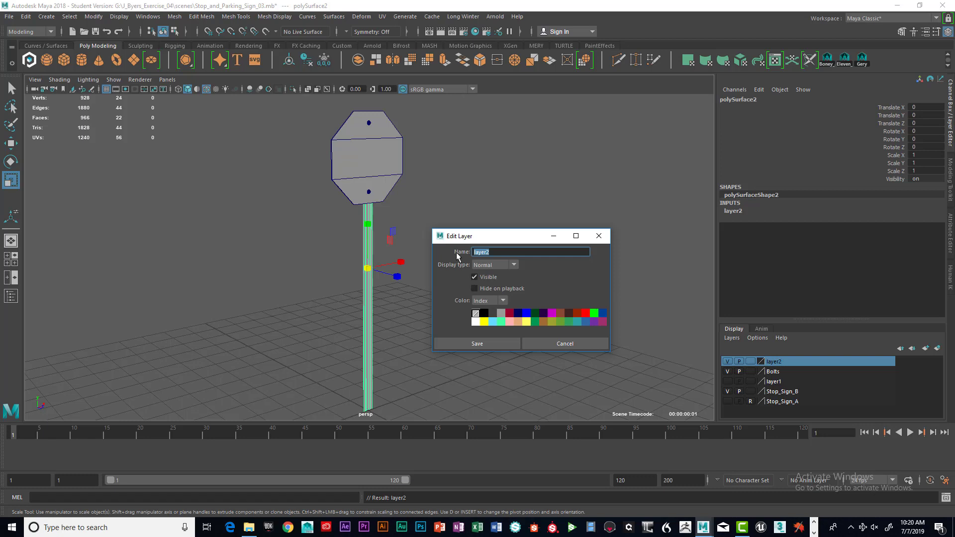
pyautogui.write('Park_Sign_Post')
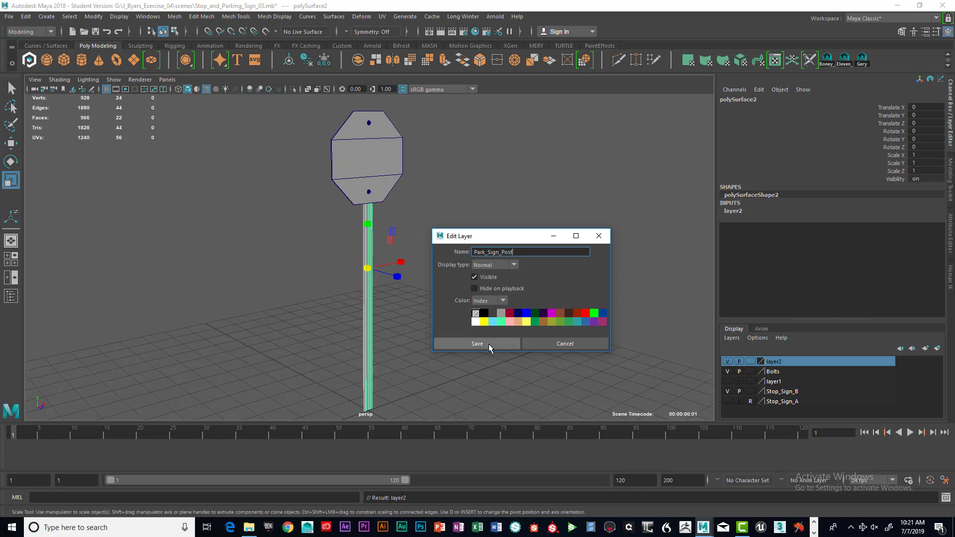
pyautogui.click(491, 343)
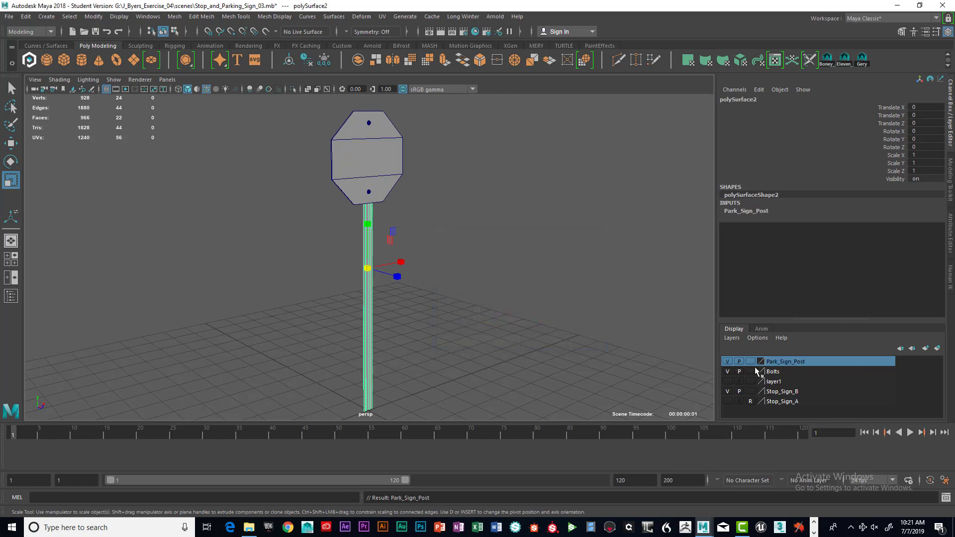
pyautogui.click(728, 361)
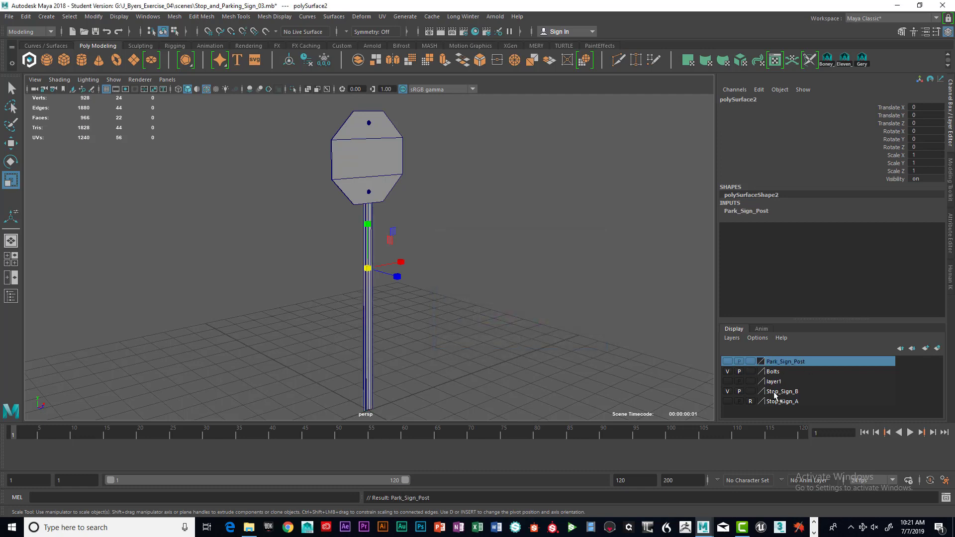
# Step: Check the remaining stop sign parts by selecting the post, the octagonal sign and the bolts alone and together
pyautogui.click(373, 331)
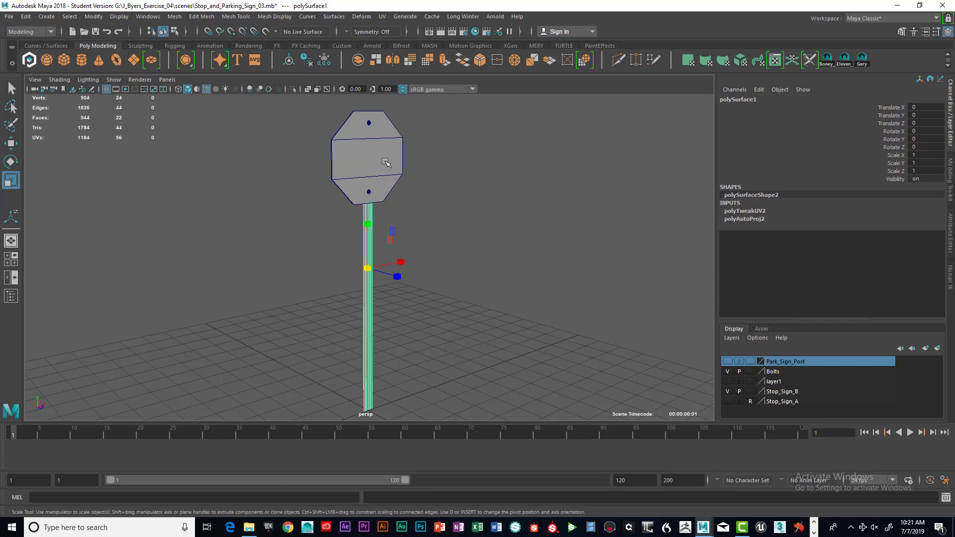
pyautogui.moveTo(328, 111); pyautogui.dragTo(414, 193)
pyautogui.click(502, 231)
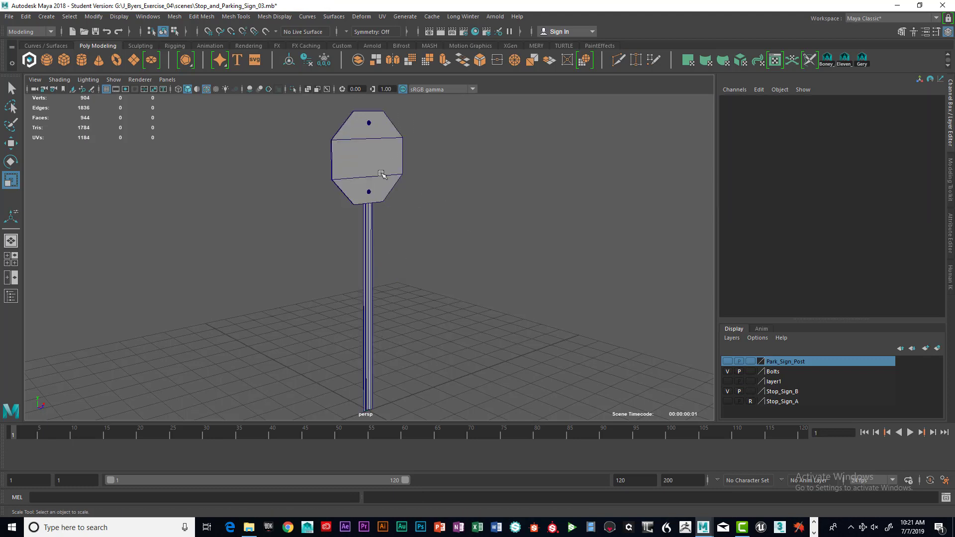
pyautogui.click(367, 219)
pyautogui.click(469, 240)
pyautogui.click(367, 229)
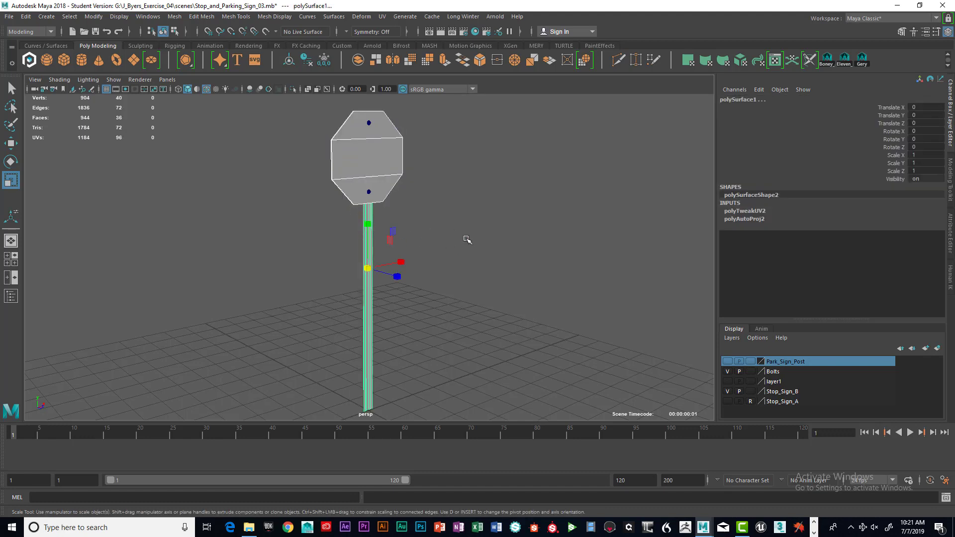
pyautogui.click(466, 239)
pyautogui.moveTo(347, 197); pyautogui.dragTo(374, 234)
pyautogui.moveTo(317, 111); pyautogui.dragTo(428, 262)
# Step: Examine the lower bolt and the octagonal sign's front and edges up close from several angles
pyautogui.scroll(5, 420, 192)
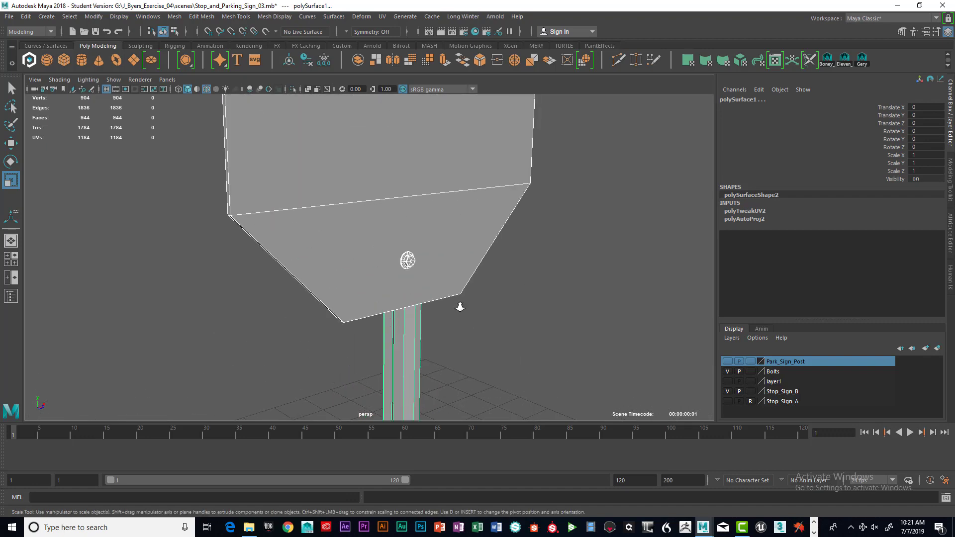
pyautogui.scroll(2, 453, 286)
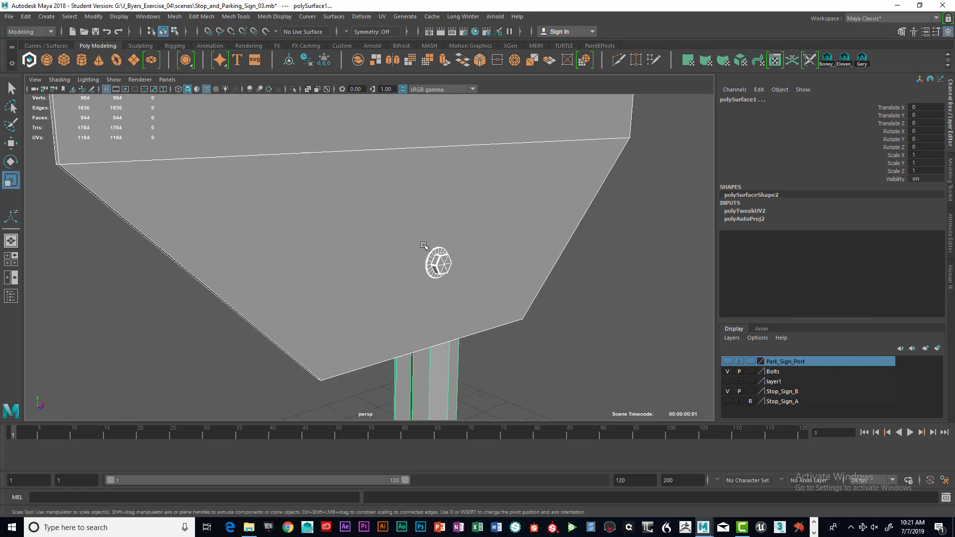
pyautogui.moveTo(459, 269)
pyautogui.keyDown('alt'); pyautogui.mouseDown()
pyautogui.moveTo(503, 273)
pyautogui.moveTo(465, 270)
pyautogui.mouseUp(); pyautogui.keyUp('alt')
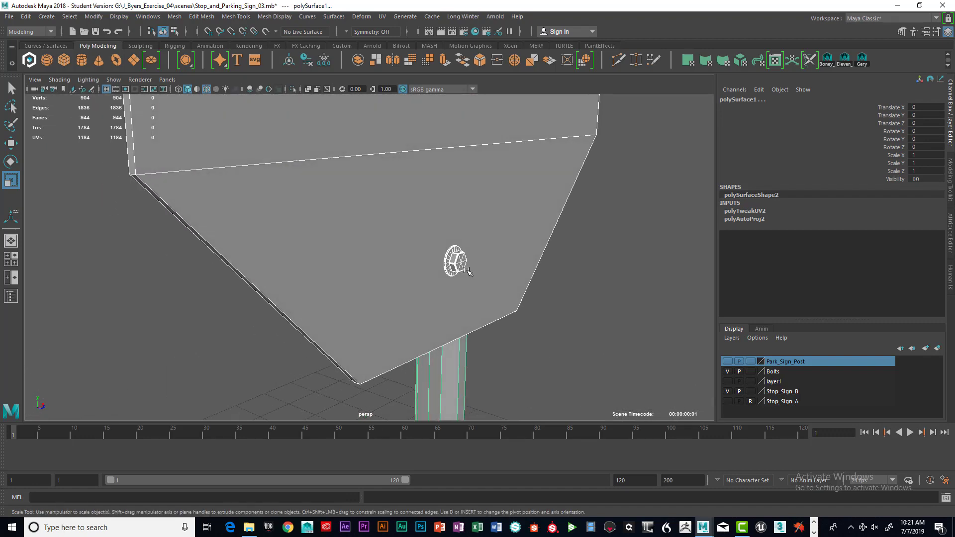
pyautogui.scroll(-4, 468, 271)
pyautogui.moveTo(287, 193); pyautogui.dragTo(343, 221)
pyautogui.keyDown('alt'); pyautogui.moveTo(490, 286); pyautogui.dragTo(457, 271); pyautogui.keyUp('alt')
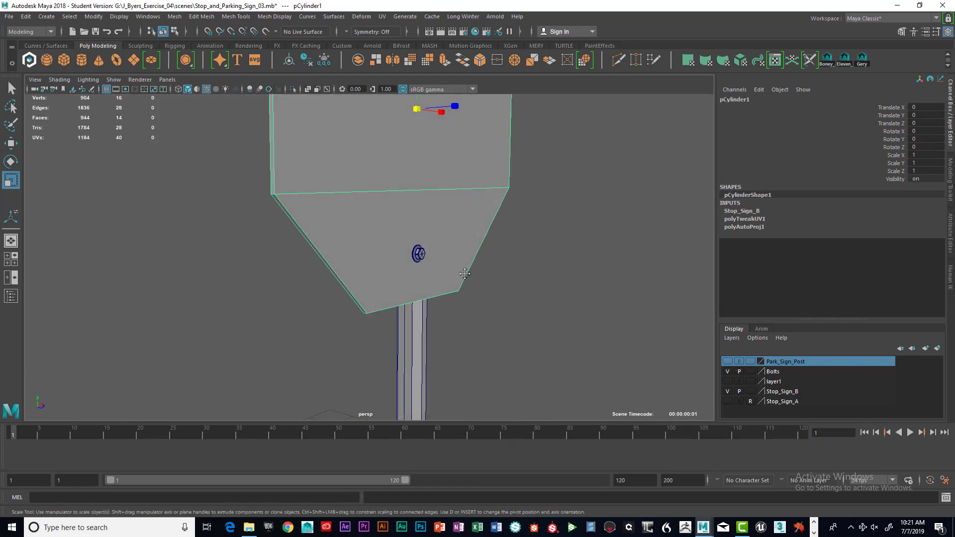
pyautogui.keyDown('alt'); pyautogui.moveTo(383, 206); pyautogui.dragTo(419, 261, button='middle'); pyautogui.keyUp('alt')
pyautogui.scroll(-5, 420, 262)
pyautogui.moveTo(381, 223)
pyautogui.keyDown('alt'); pyautogui.mouseDown()
pyautogui.moveTo(443, 217)
pyautogui.moveTo(379, 204)
pyautogui.mouseUp(); pyautogui.keyUp('alt')
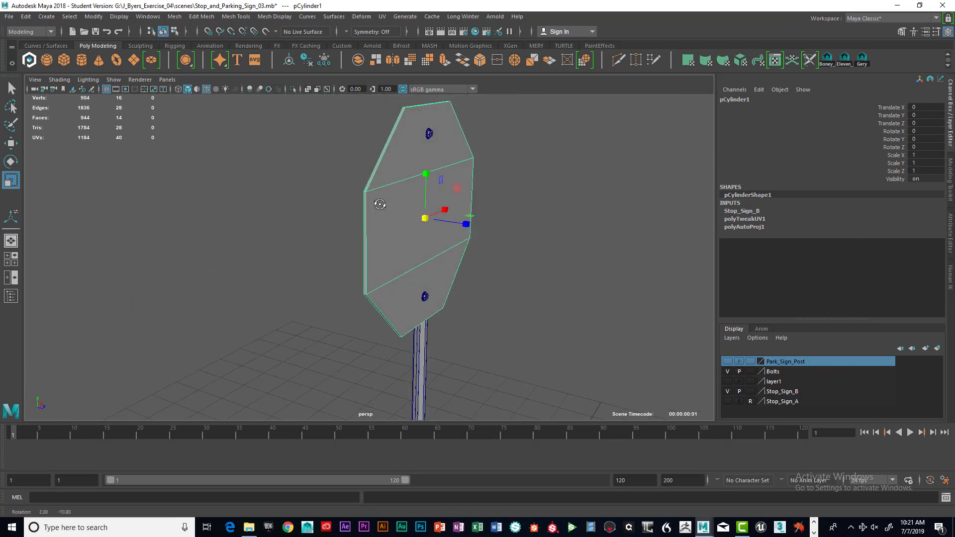
pyautogui.keyDown('alt'); pyautogui.moveTo(450, 316); pyautogui.dragTo(409, 301); pyautogui.keyUp('alt')
pyautogui.keyDown('alt'); pyautogui.moveTo(432, 340); pyautogui.dragTo(402, 305, button='middle'); pyautogui.keyUp('alt')
pyautogui.moveTo(364, 312); pyautogui.dragTo(406, 319)
pyautogui.click(427, 329)
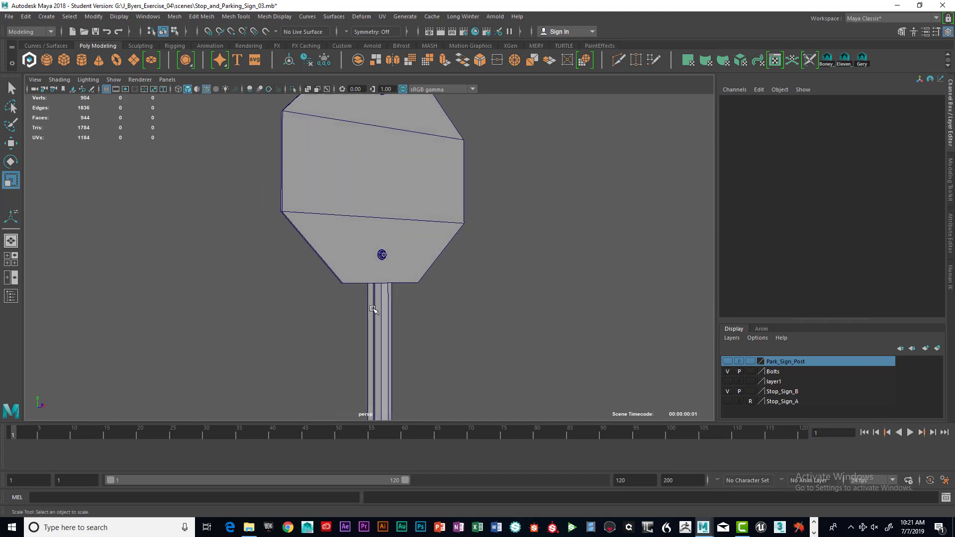
# Step: Select the octagonal sign and the post without the bolts and combine them into one mesh
pyautogui.moveTo(352, 292); pyautogui.dragTo(410, 317)
pyautogui.moveTo(330, 274); pyautogui.dragTo(414, 311)
pyautogui.keyDown('alt'); pyautogui.moveTo(414, 311); pyautogui.dragTo(410, 306, button='right'); pyautogui.keyUp('alt')
pyautogui.keyDown('alt'); pyautogui.moveTo(409, 305); pyautogui.dragTo(388, 259, button='middle'); pyautogui.keyUp('alt')
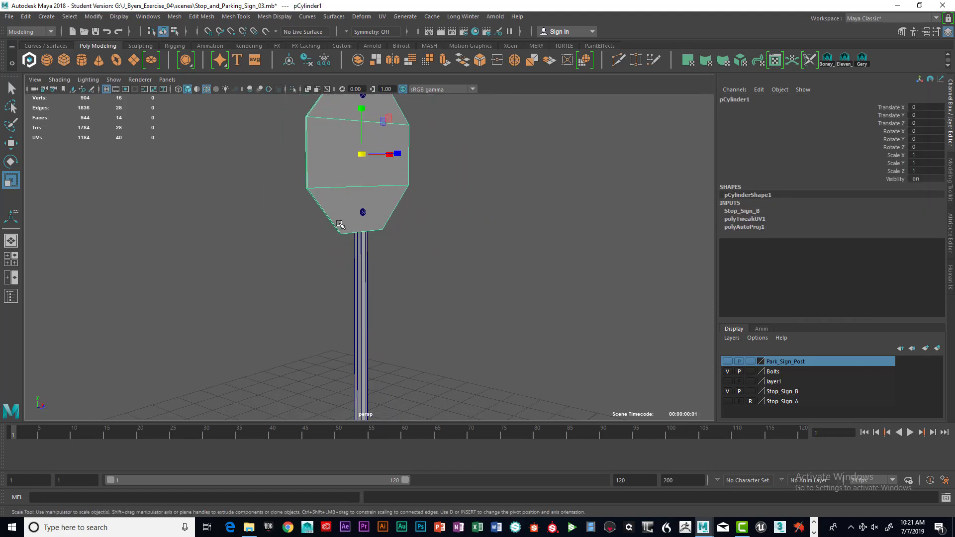
pyautogui.keyDown('shift'); pyautogui.click(365, 266); pyautogui.keyUp('shift')
pyautogui.keyDown('alt'); pyautogui.moveTo(452, 262); pyautogui.dragTo(438, 251); pyautogui.keyUp('alt')
pyautogui.scroll(-5, 439, 254)
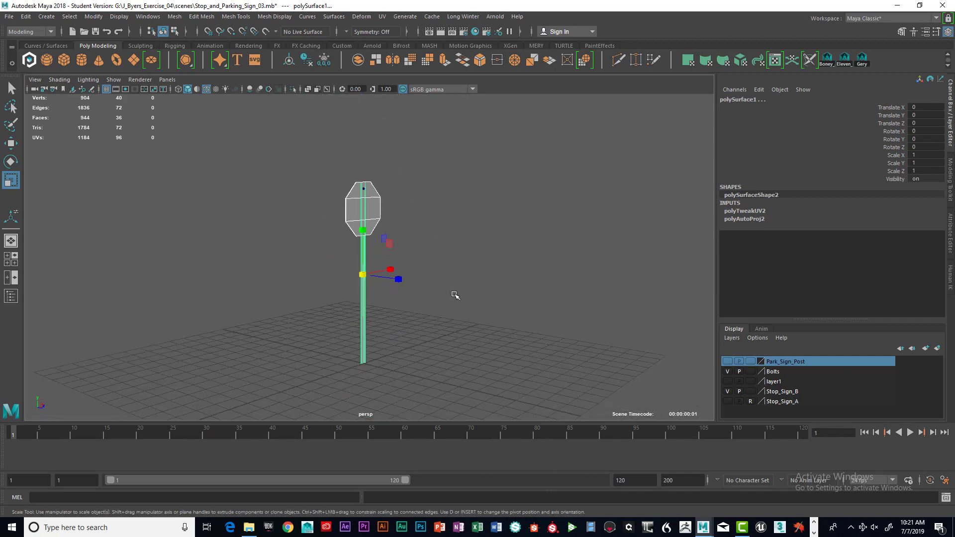
pyautogui.keyDown('alt'); pyautogui.moveTo(454, 294); pyautogui.dragTo(450, 300); pyautogui.keyUp('alt')
pyautogui.scroll(5, 451, 302)
pyautogui.click(452, 252)
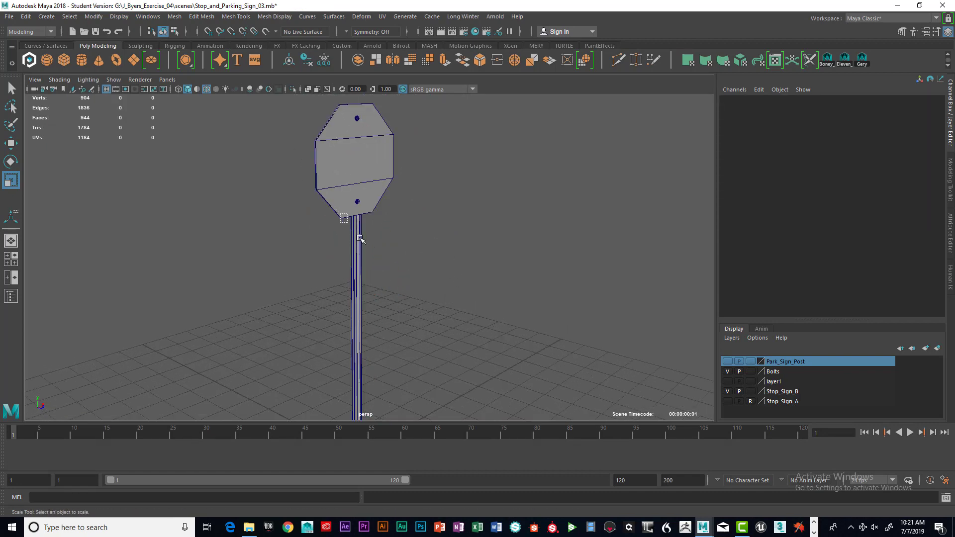
pyautogui.click(362, 246)
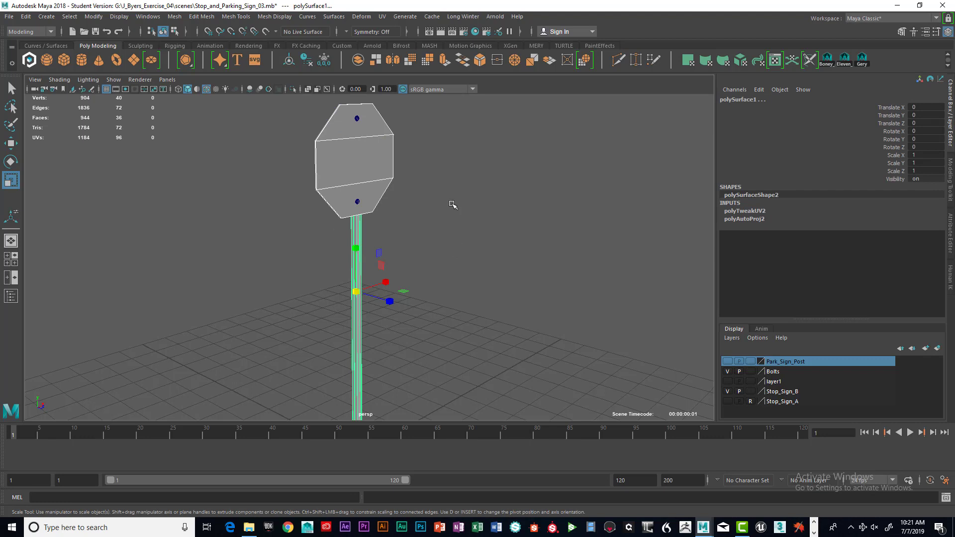
pyautogui.click(358, 61)
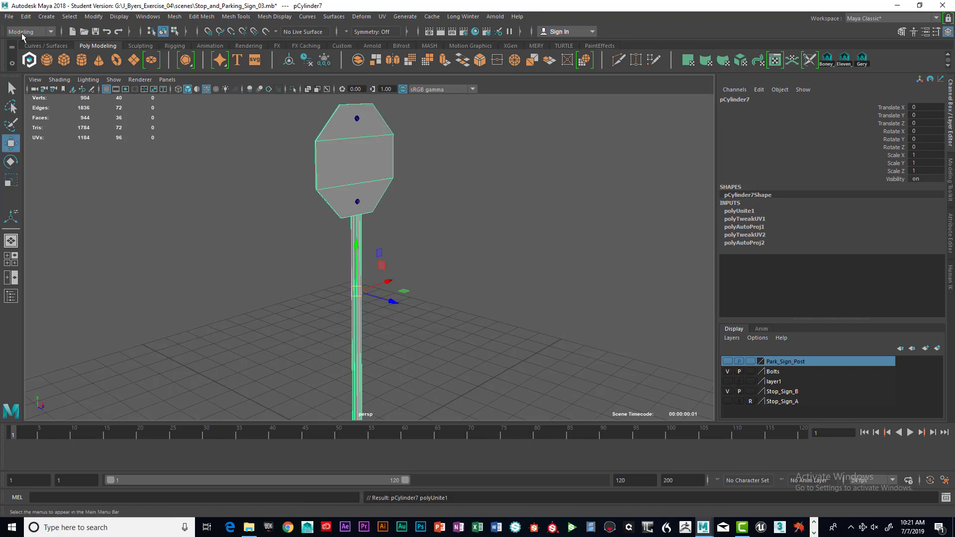
# Step: Delete the combined stop sign's construction history and freeze its transformations
pyautogui.click(26, 17)
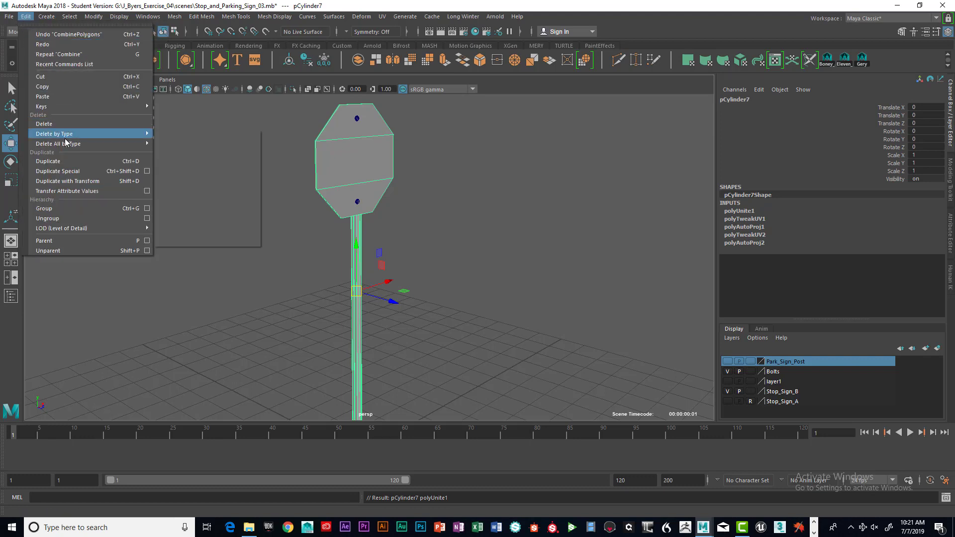
pyautogui.moveTo(55, 134)
pyautogui.click(202, 153)
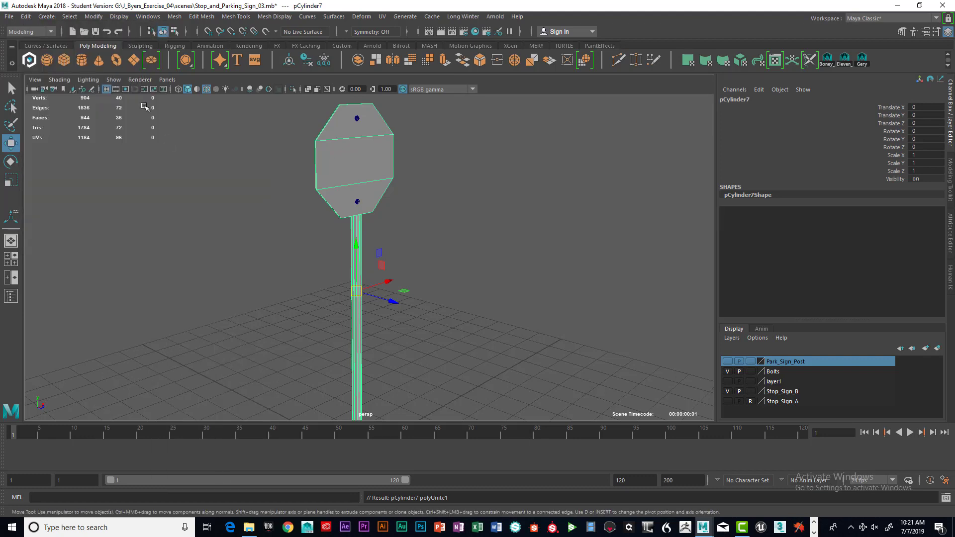
pyautogui.click(94, 17)
pyautogui.click(127, 64)
# Step: Duplicate the combined stop sign, assign the copy to a new display layer named High_Poly and hide that layer
pyautogui.hotkey('ctrl', 'd')
pyautogui.click(926, 348)
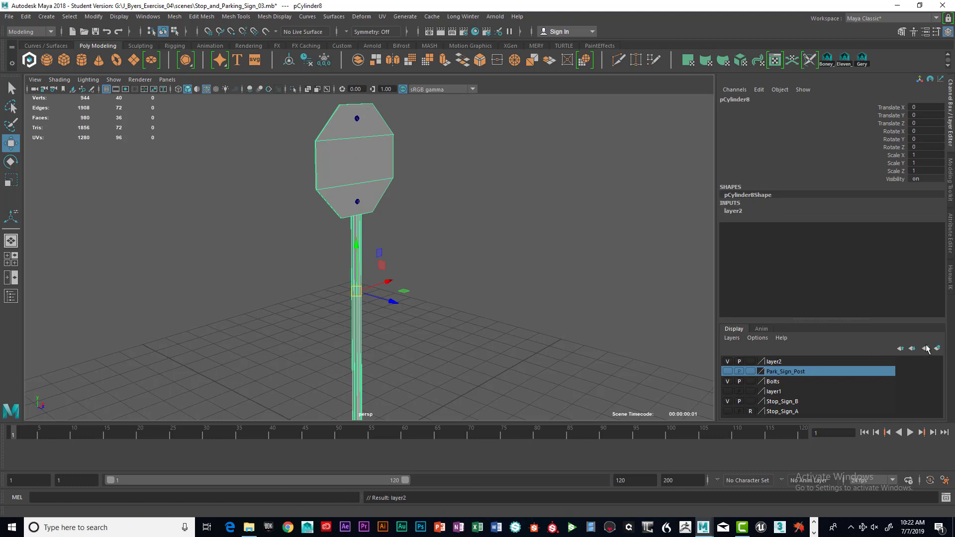
pyautogui.doubleClick(778, 361)
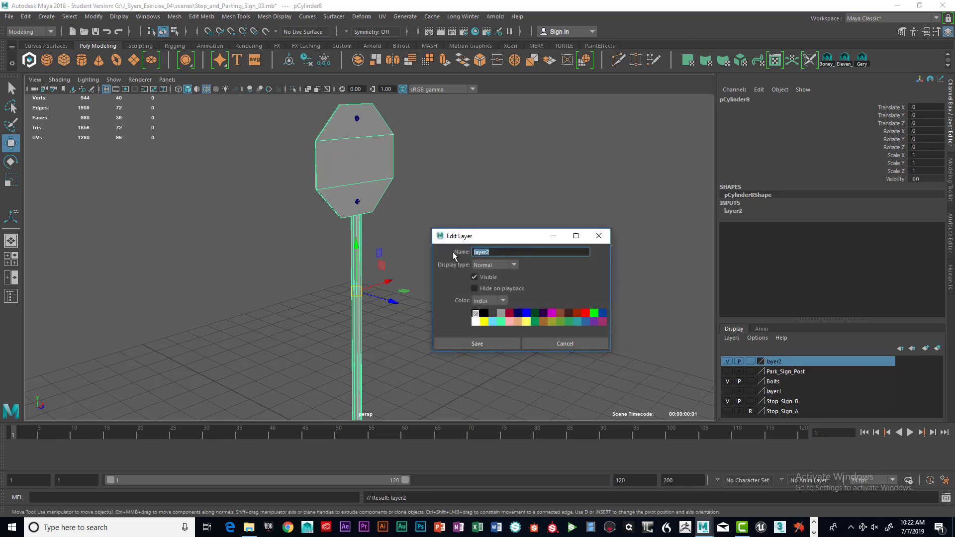
pyautogui.write('High_Poly')
pyautogui.click(495, 342)
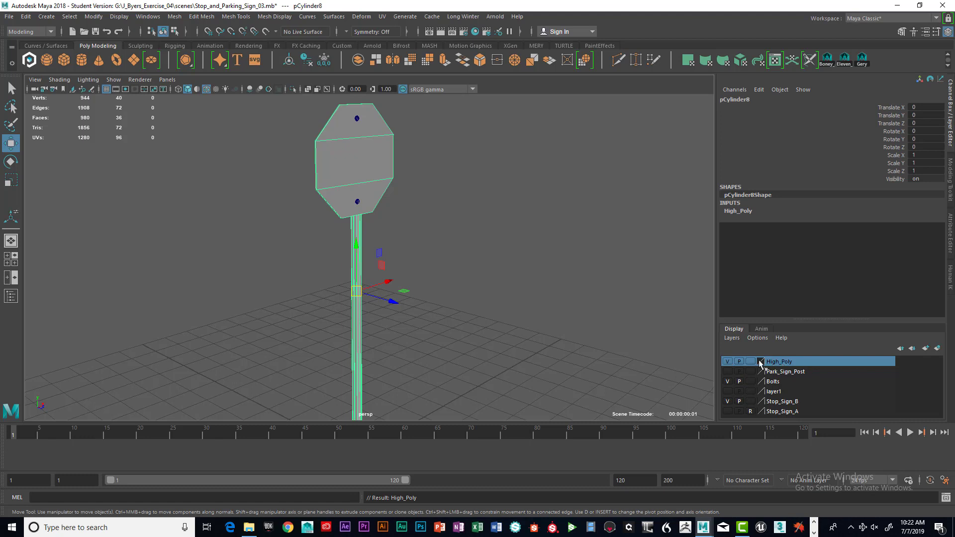
pyautogui.click(727, 361)
# Step: Assign the original combined stop sign to a new display layer named Stop_Low_Poly
pyautogui.click(365, 189)
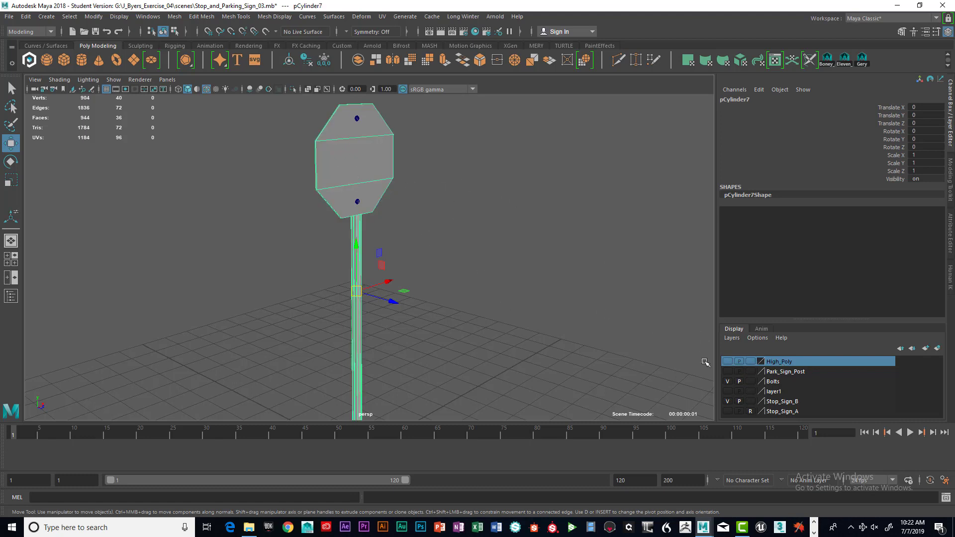
pyautogui.click(937, 348)
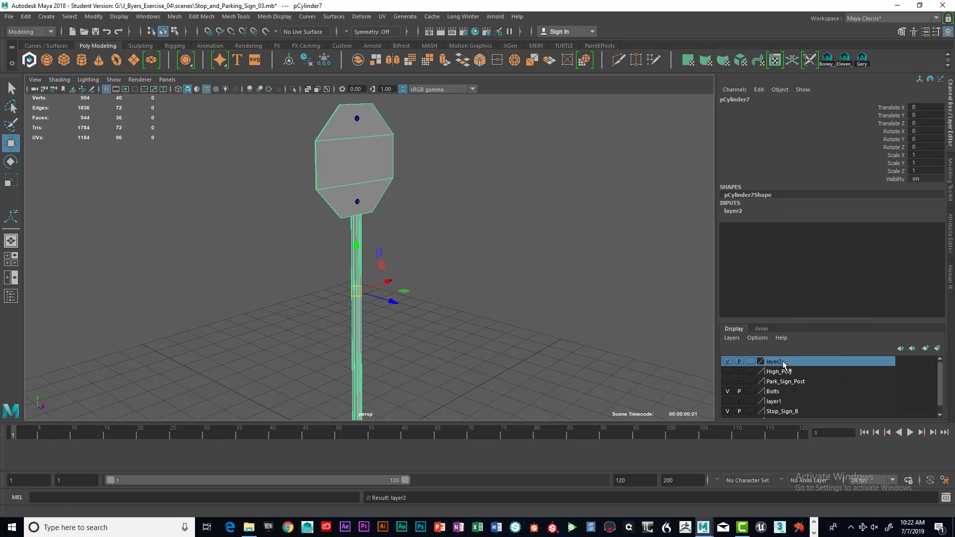
pyautogui.doubleClick(783, 362)
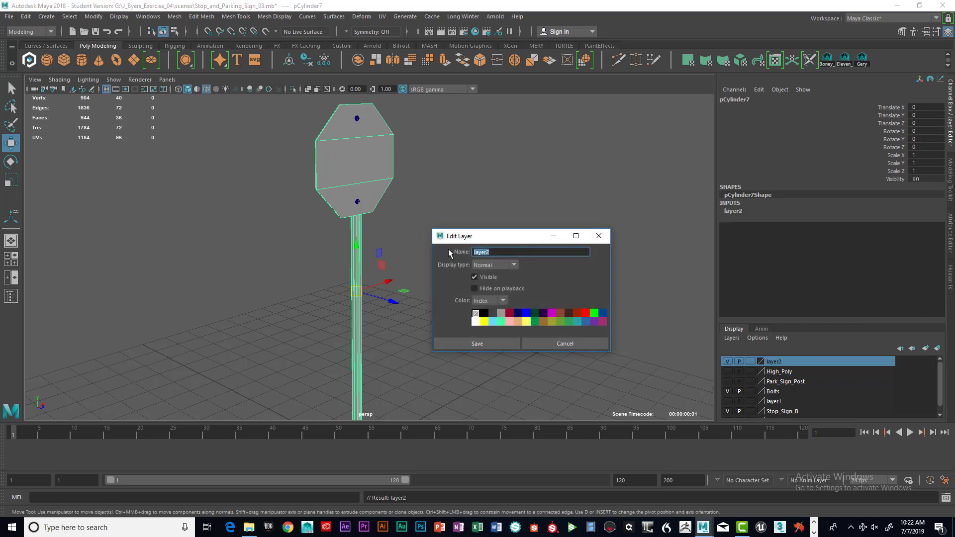
pyautogui.write('Low_Poly')
pyautogui.click(473, 253)
pyautogui.write('Sr')
pyautogui.press('BackSpace')
pyautogui.write('top_')
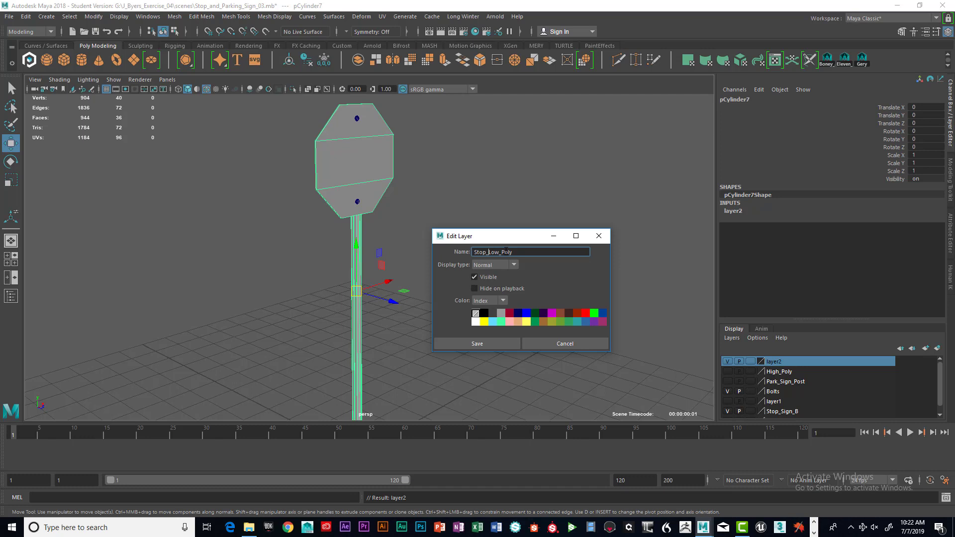
pyautogui.click(496, 342)
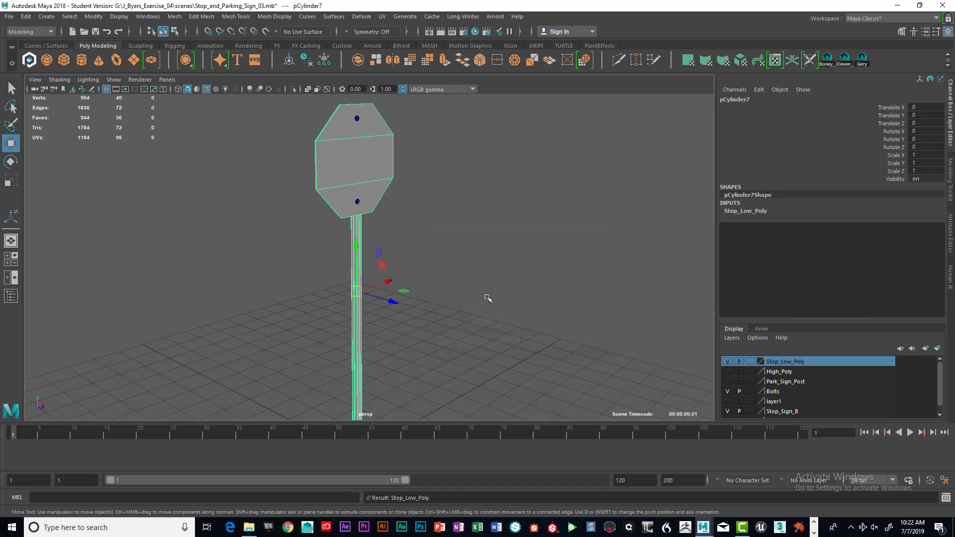
# Step: Show the High_Poly layer, hide the Stop_Low_Poly layer and make High_Poly the selected layer
pyautogui.click(727, 362)
pyautogui.click(728, 362)
pyautogui.click(727, 371)
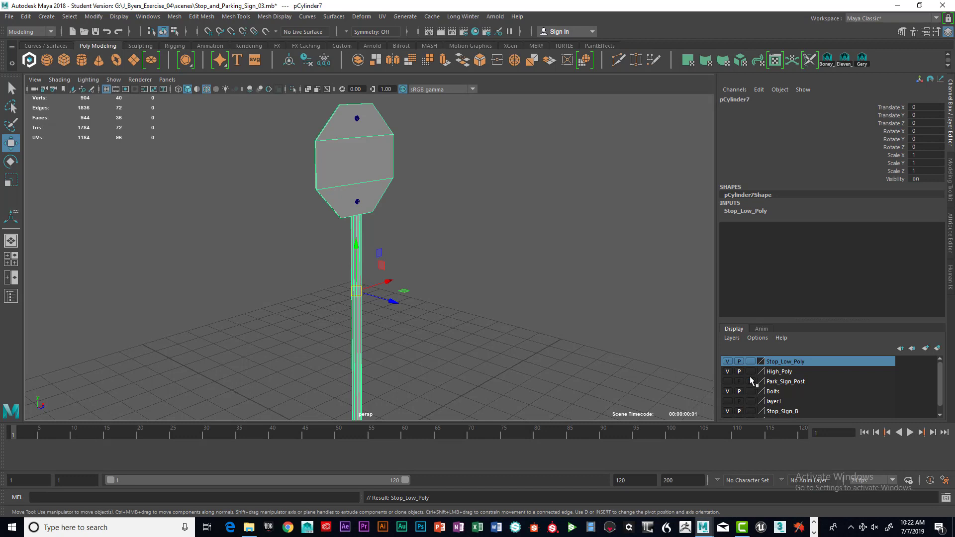
pyautogui.click(728, 361)
pyautogui.click(779, 372)
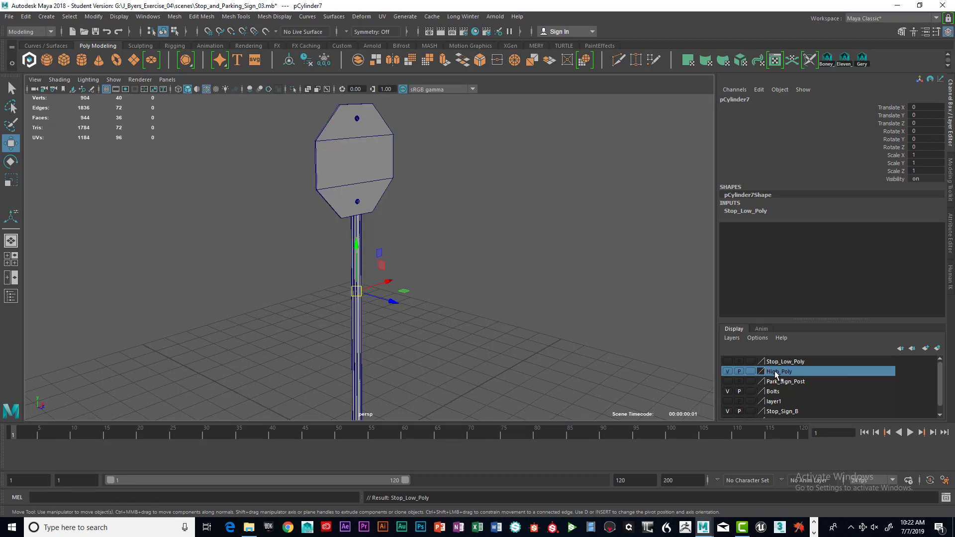
# Step: Rename the High_Poly display layer as Stop_High_Poly
pyautogui.rightClick(777, 375)
pyautogui.click(799, 378)
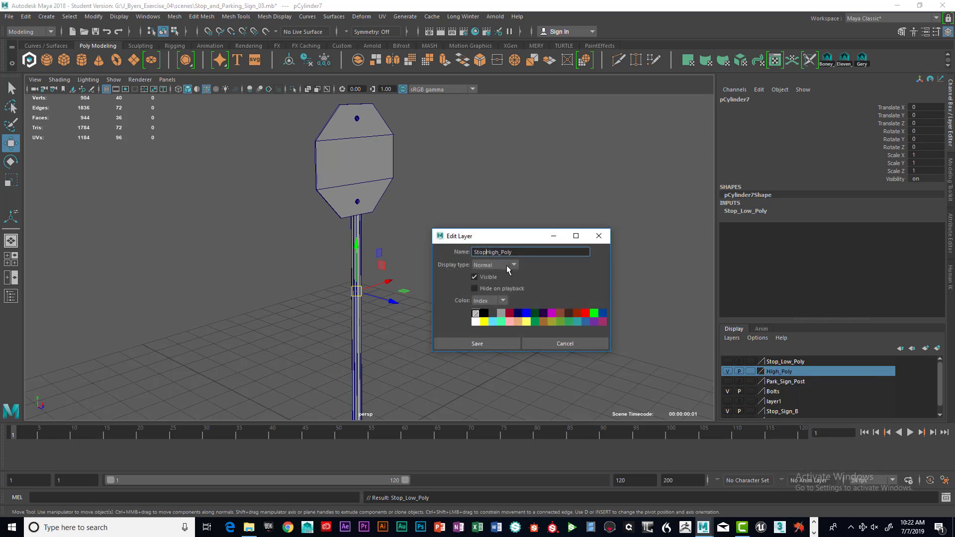
pyautogui.click(499, 344)
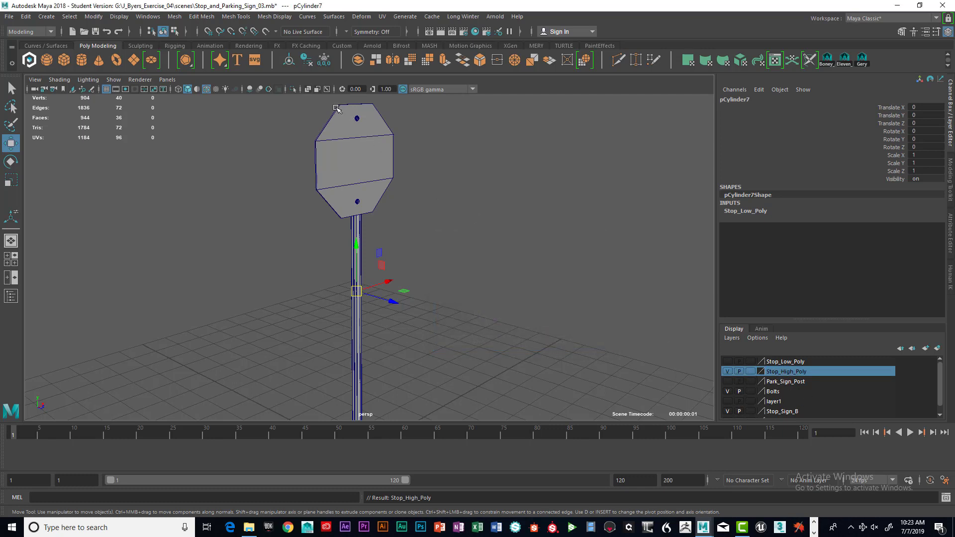
# Step: Add the visible stop sign and its bolts to the Stop_High_Poly layer, and toggle the layer's visibility to check the membership
pyautogui.moveTo(324, 105); pyautogui.dragTo(390, 193)
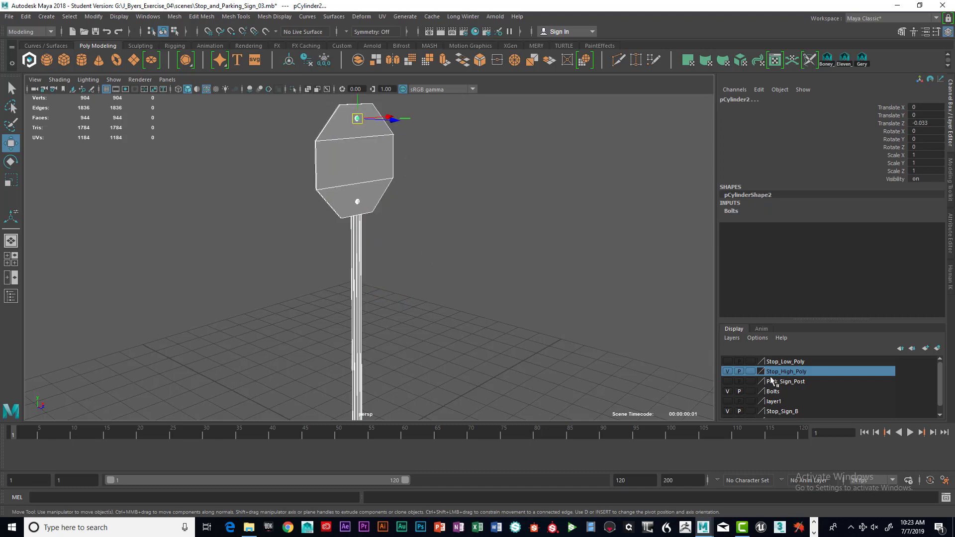
pyautogui.rightClick(781, 371)
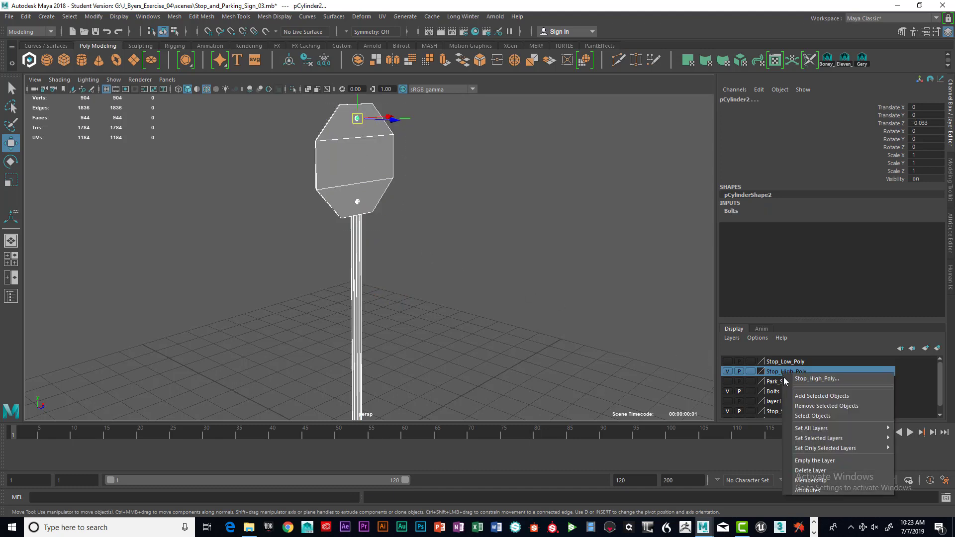
pyautogui.click(795, 394)
pyautogui.click(728, 372)
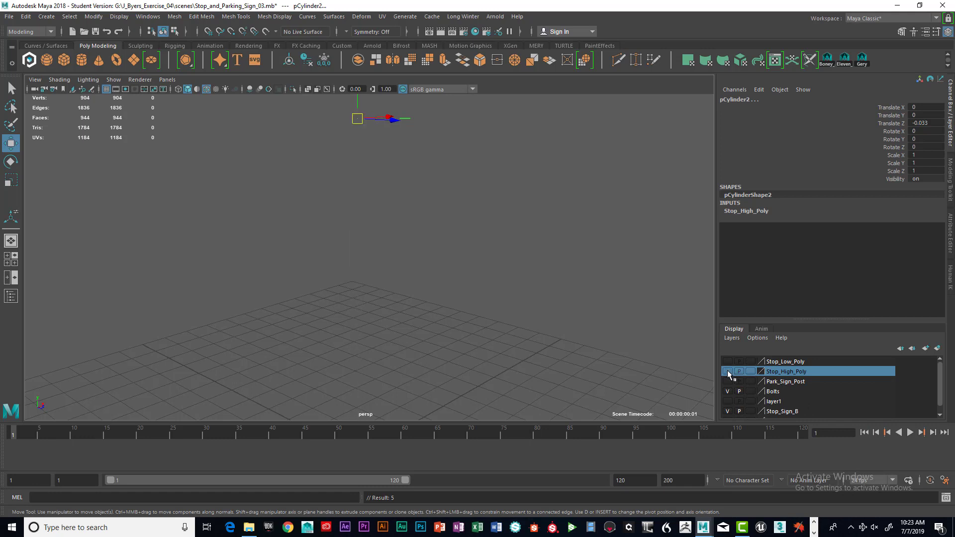
pyautogui.click(728, 372)
pyautogui.click(548, 280)
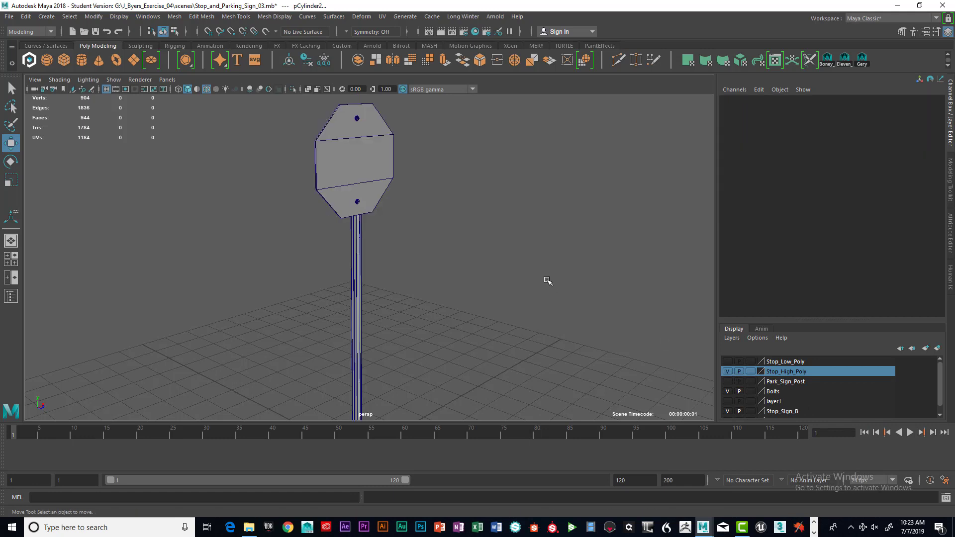
# Step: Hide the Stop_High_Poly layer and show the Park_Sign_Post and layer1 layers holding the parking sign's parts
pyautogui.click(726, 371)
pyautogui.click(726, 371)
pyautogui.click(728, 361)
pyautogui.click(728, 372)
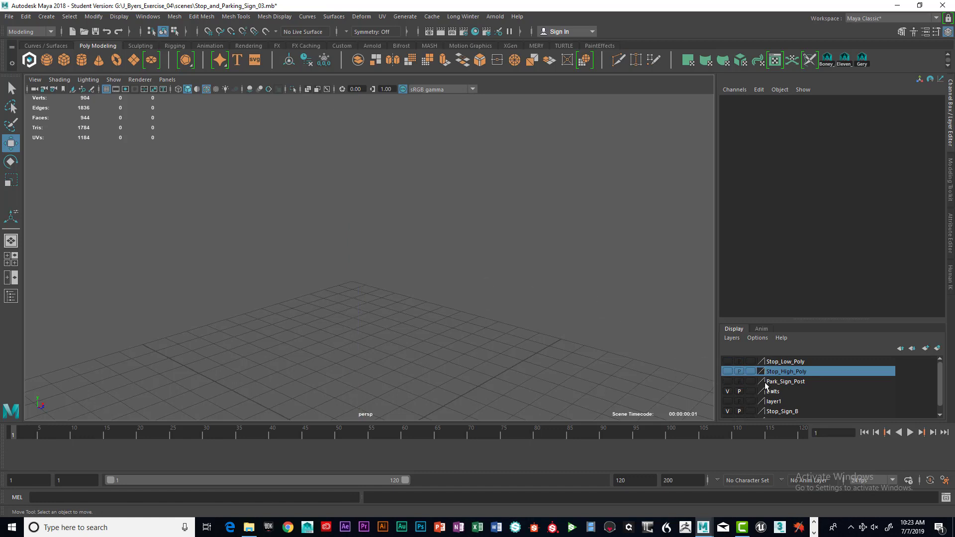
pyautogui.click(727, 381)
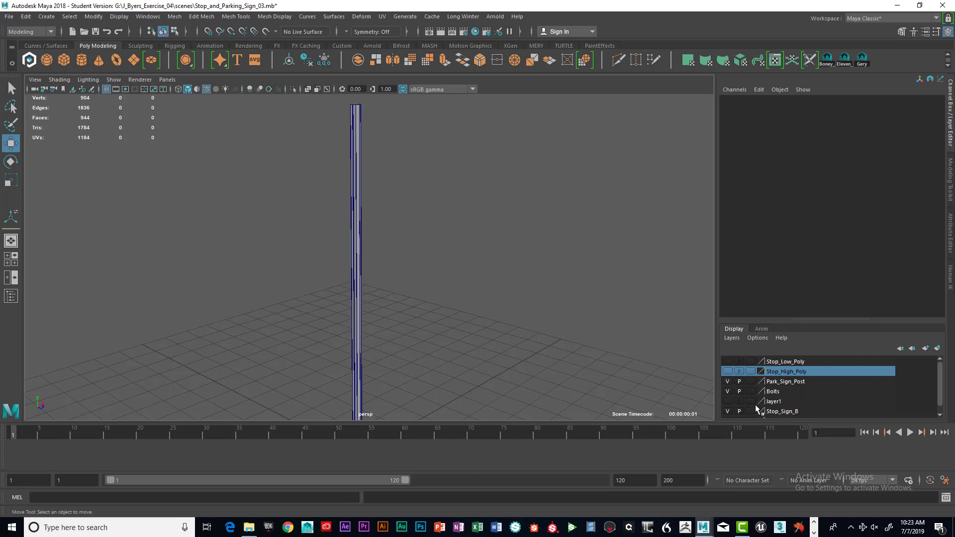
pyautogui.scroll(-1, 790, 396)
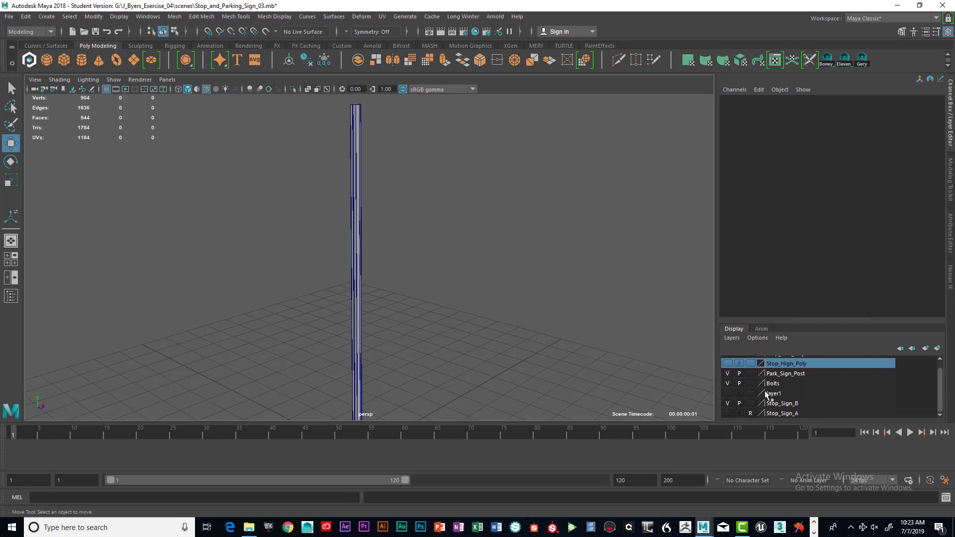
pyautogui.click(727, 392)
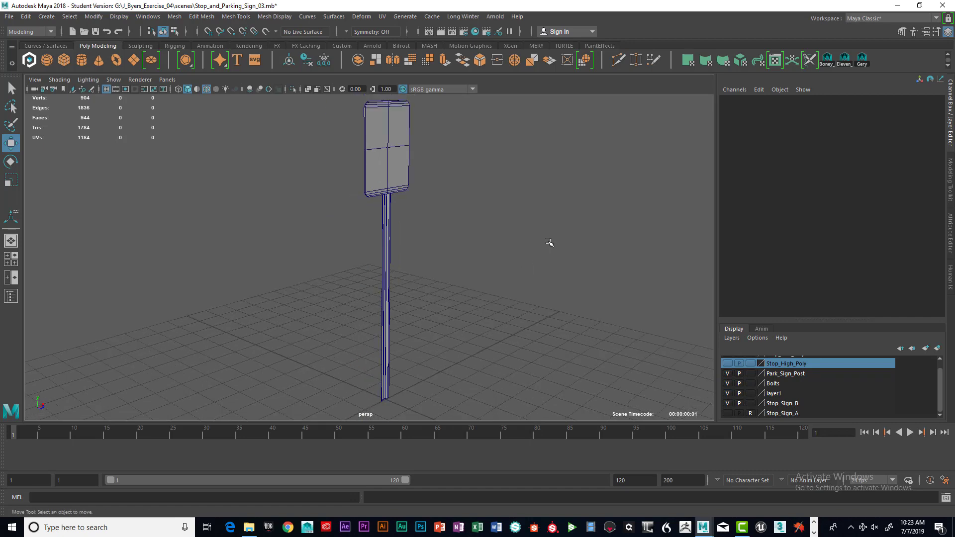
# Step: Combine the parking sign's panel and post into a single mesh
pyautogui.keyDown('alt'); pyautogui.moveTo(549, 242); pyautogui.dragTo(501, 247); pyautogui.keyUp('alt')
pyautogui.click(391, 241)
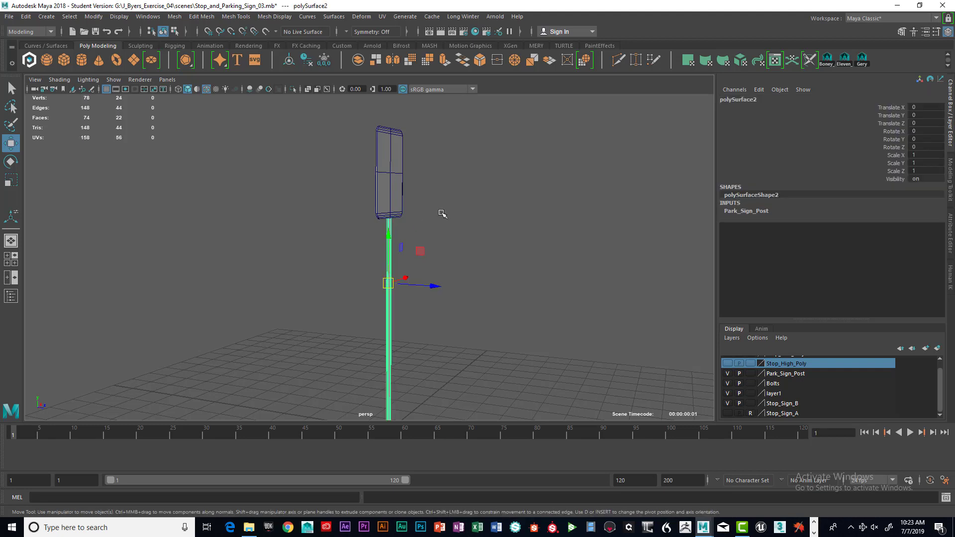
pyautogui.click(392, 198)
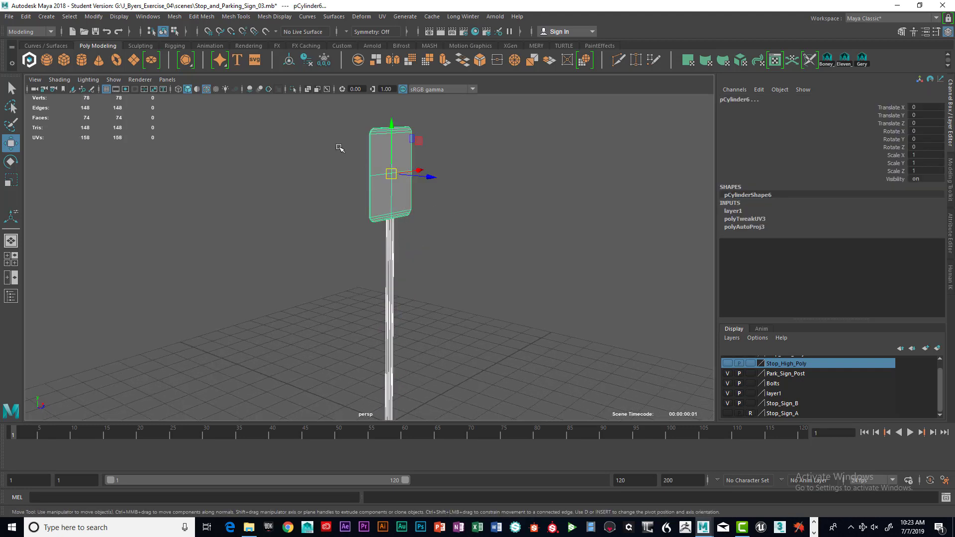
pyautogui.click(363, 63)
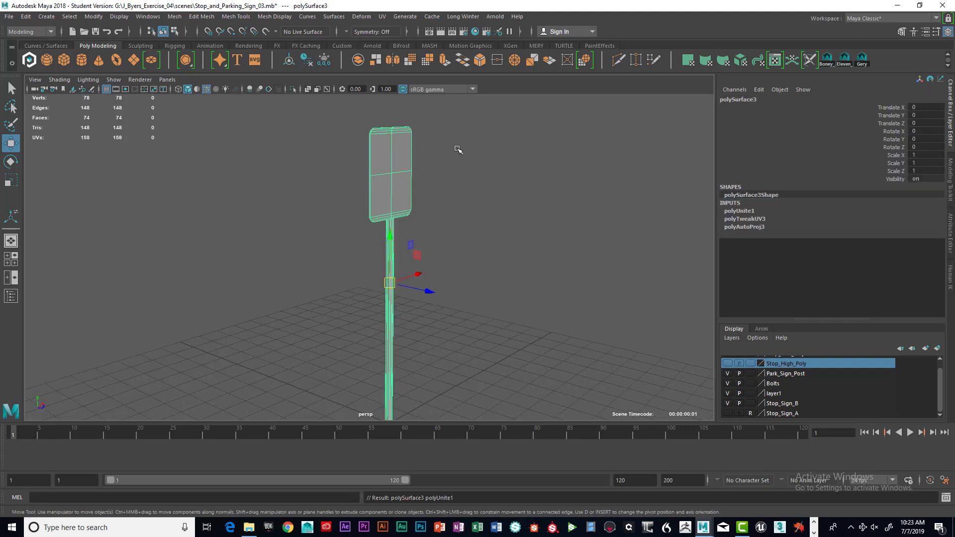
pyautogui.keyDown('alt'); pyautogui.moveTo(518, 199); pyautogui.dragTo(482, 177); pyautogui.keyUp('alt')
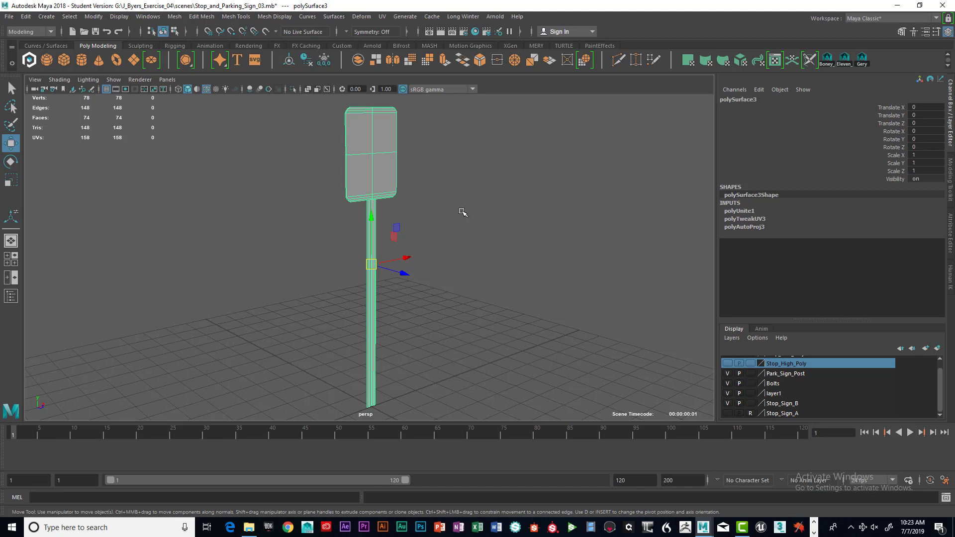
# Step: Duplicate the combined parking sign and assign the copy to a new display layer named Park_Hi_Poly
pyautogui.hotkey('ctrl', 'd')
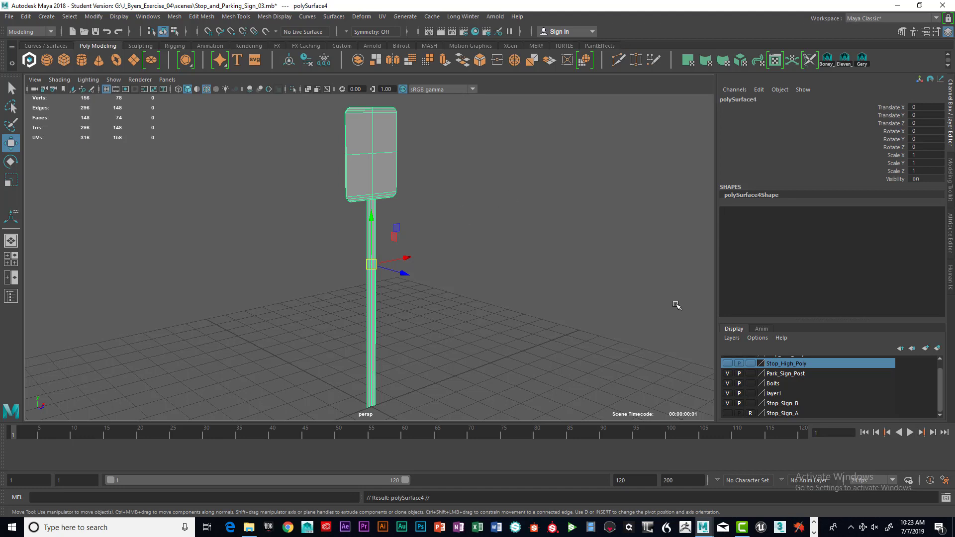
pyautogui.moveTo(940, 390); pyautogui.dragTo(937, 349)
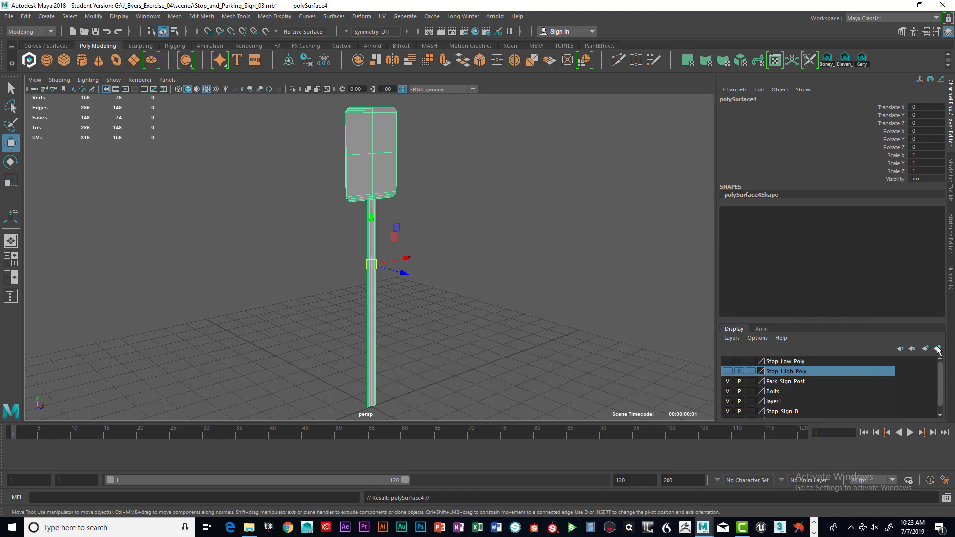
pyautogui.click(937, 348)
pyautogui.doubleClick(781, 362)
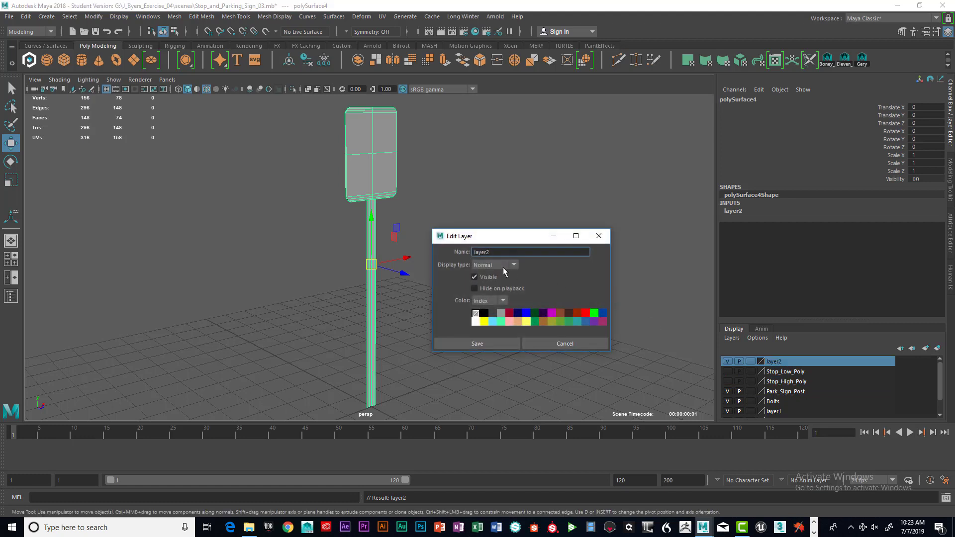
pyautogui.moveTo(497, 255); pyautogui.dragTo(453, 250)
pyautogui.write('Park_Hi_Poly')
pyautogui.click(498, 344)
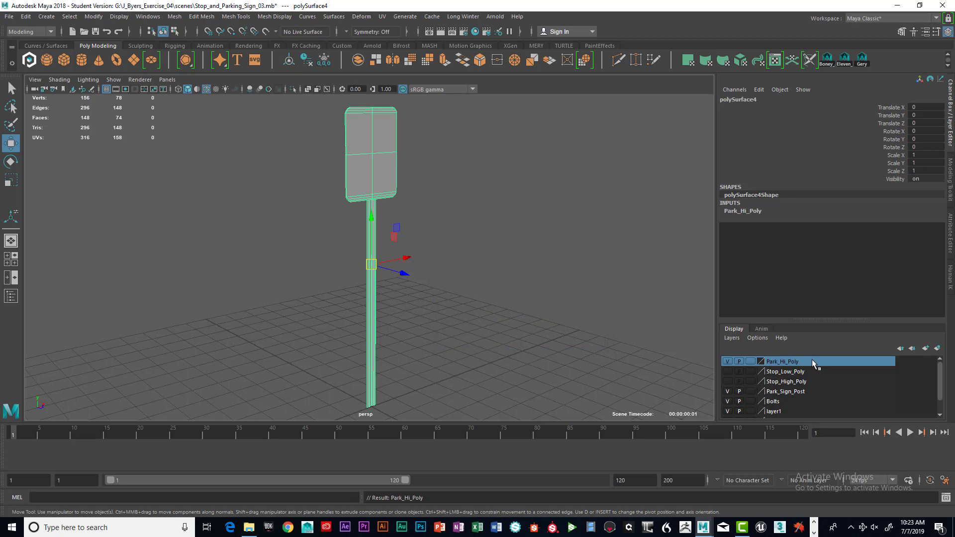
# Step: Toggle the Park_Hi_Poly layer's visibility to check the duplicate, leaving the layer hidden
pyautogui.click(727, 362)
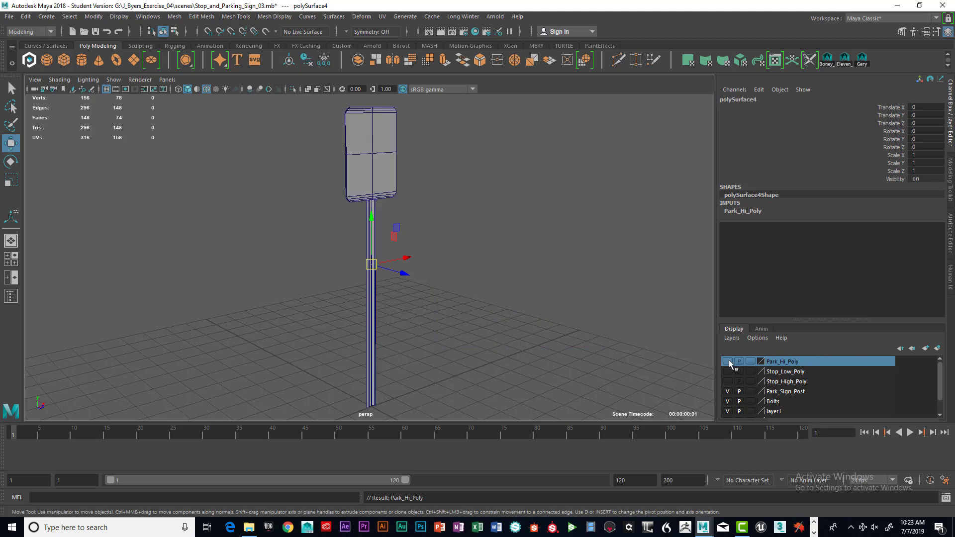
pyautogui.click(728, 361)
pyautogui.click(728, 361)
pyautogui.click(728, 362)
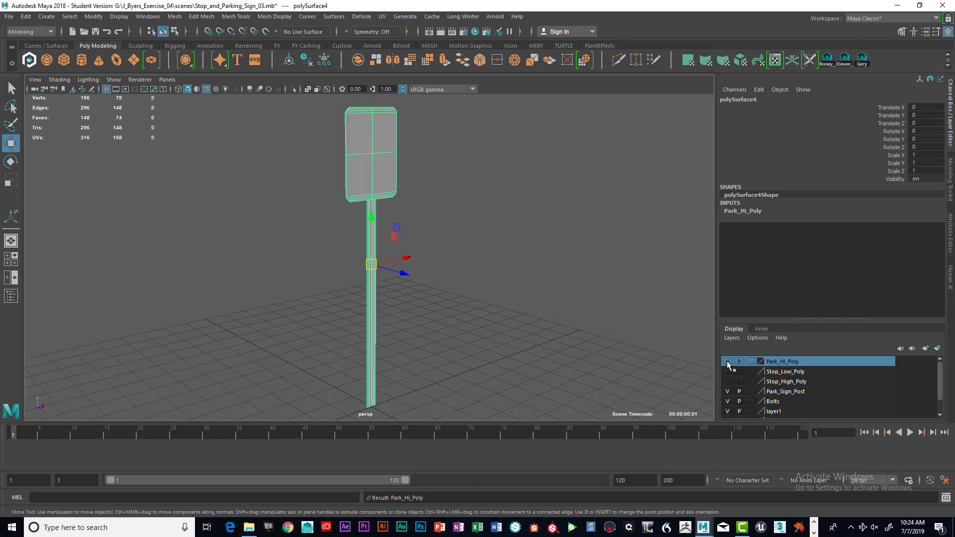
pyautogui.click(729, 362)
pyautogui.click(727, 362)
pyautogui.click(728, 361)
# Step: Assign the original combined parking sign to a new display layer named Park_Low_Poly
pyautogui.click(372, 182)
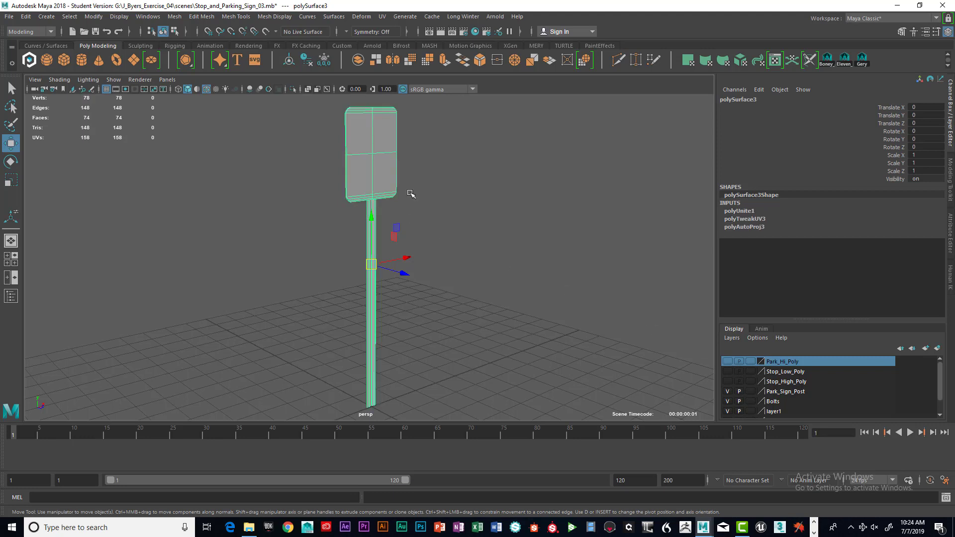
pyautogui.click(937, 348)
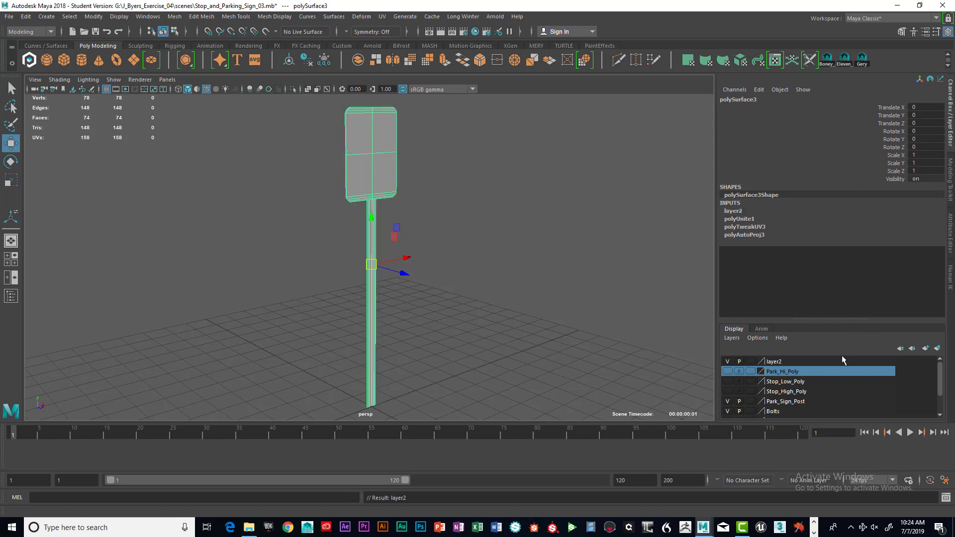
pyautogui.click(777, 363)
pyautogui.doubleClick(776, 362)
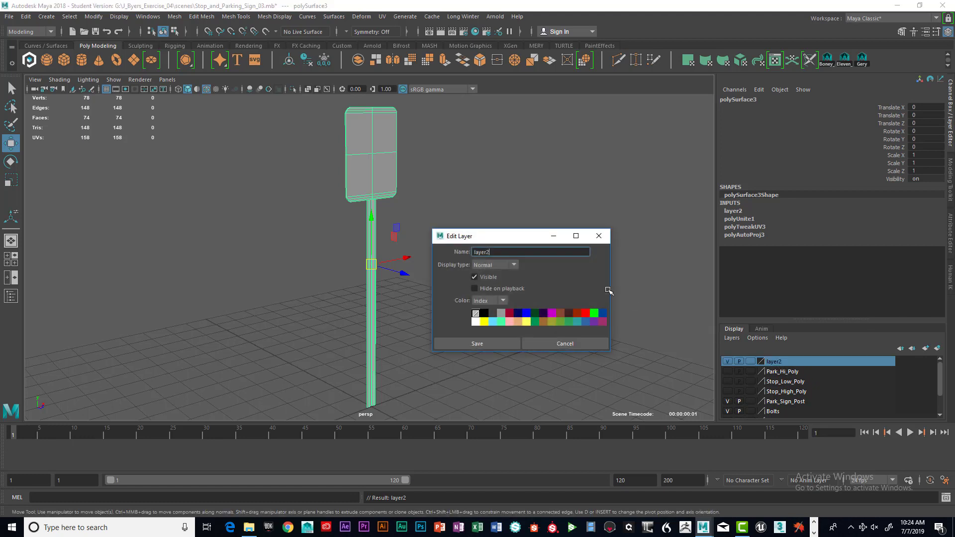
pyautogui.moveTo(493, 256); pyautogui.dragTo(454, 257)
pyautogui.write('Park_Low_Poly')
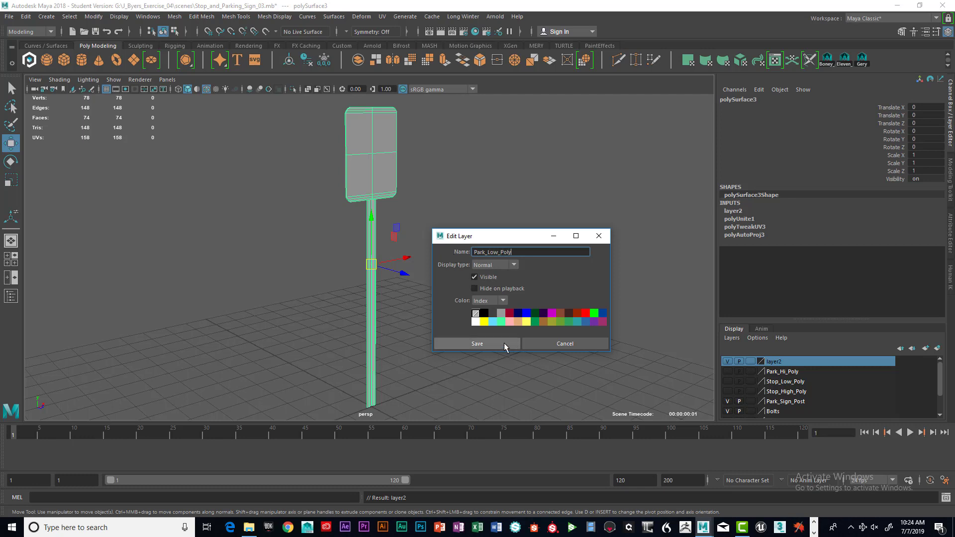
pyautogui.click(506, 343)
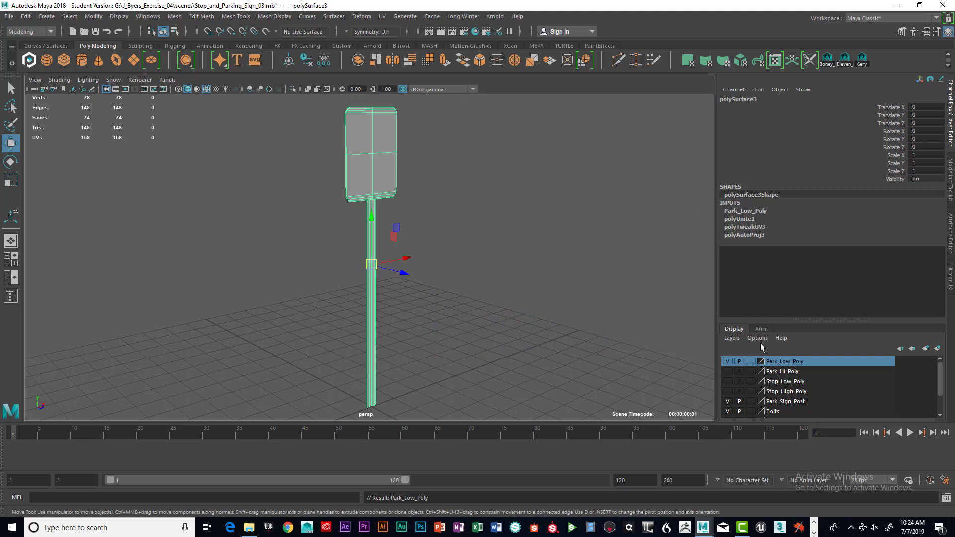
# Step: Hide the Park_Low_Poly layer, briefly show Park_Hi_Poly to check its sign copy, and hide that layer too
pyautogui.click(728, 361)
pyautogui.click(728, 362)
pyautogui.click(728, 361)
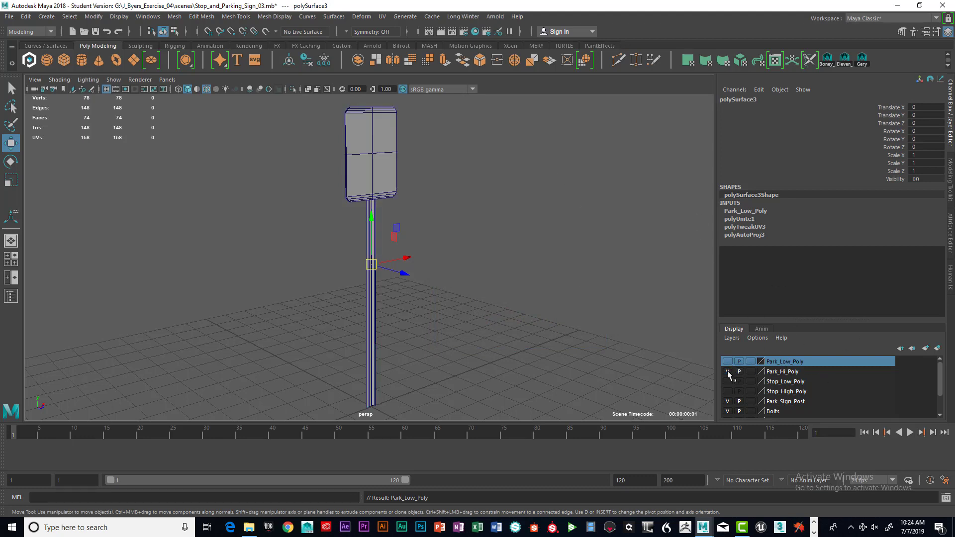
pyautogui.click(728, 371)
pyautogui.moveTo(344, 169); pyautogui.dragTo(423, 242)
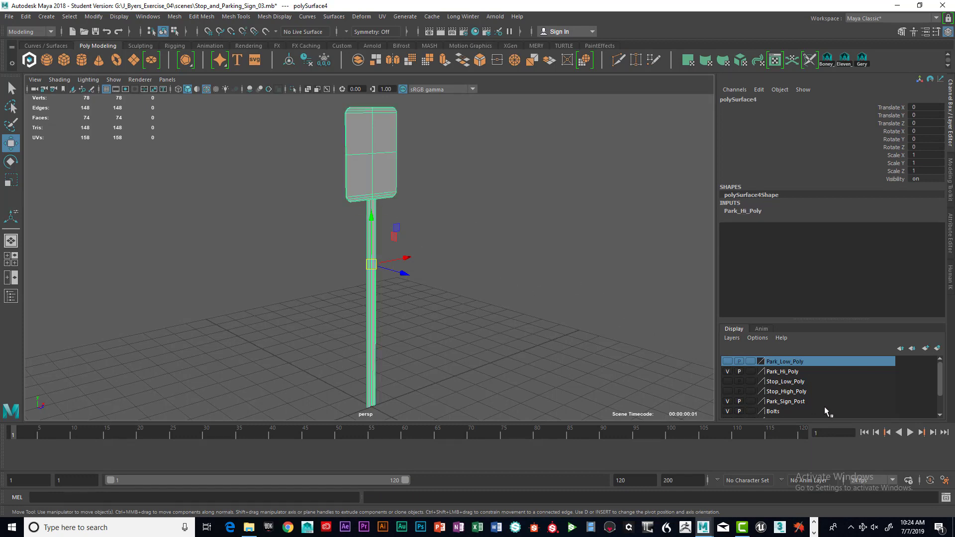
pyautogui.click(731, 372)
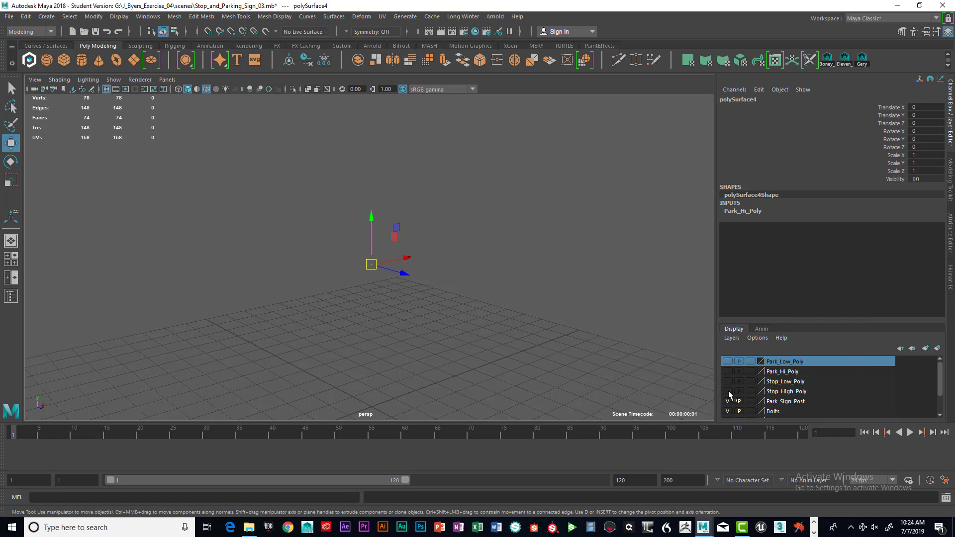
# Step: Show the Stop_High_Poly layer and duplicate only the stop sign's bolts, excluding the panel and post
pyautogui.click(728, 392)
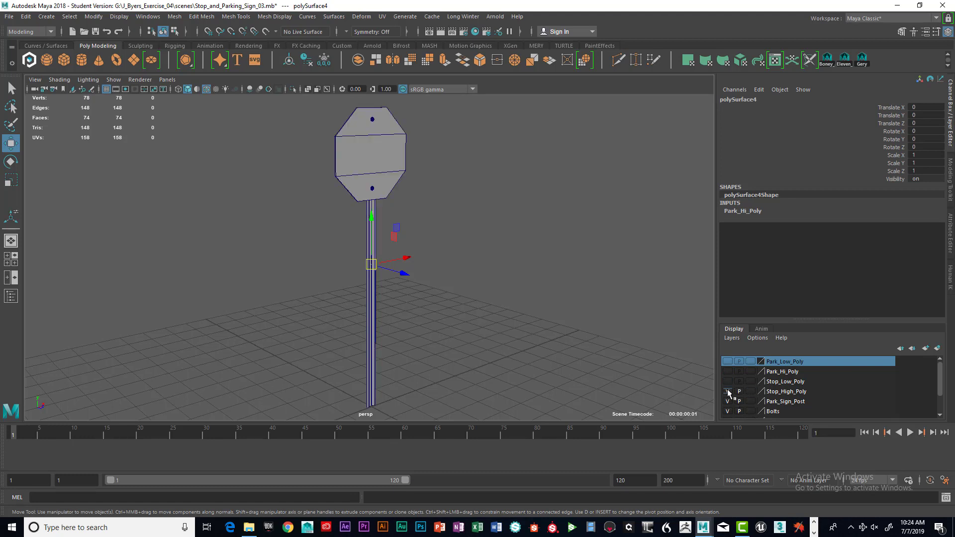
pyautogui.click(373, 121)
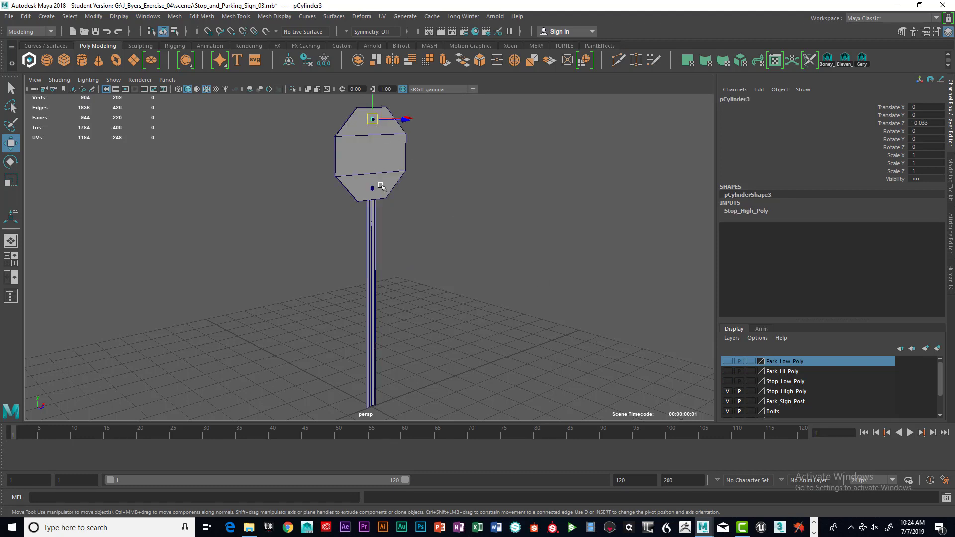
pyautogui.click(499, 166)
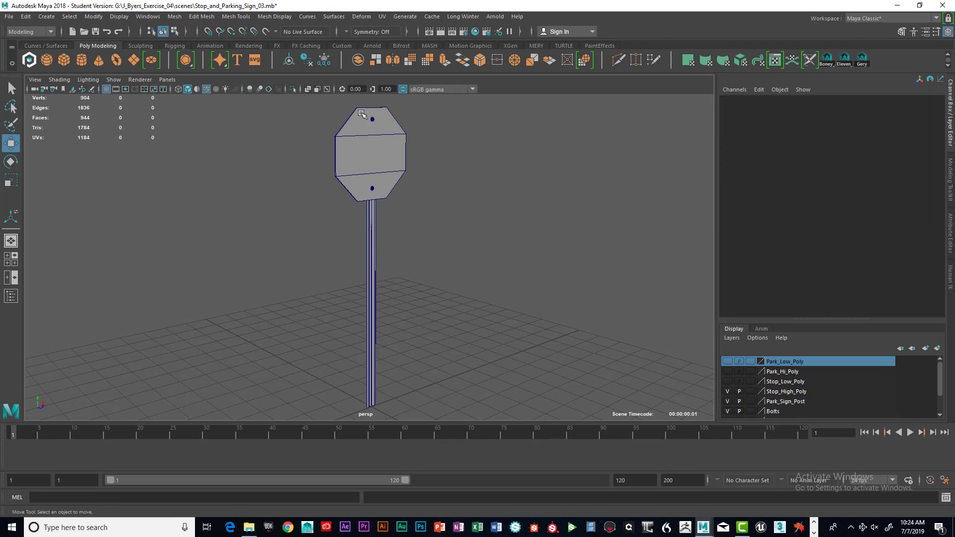
pyautogui.moveTo(362, 113); pyautogui.dragTo(394, 204)
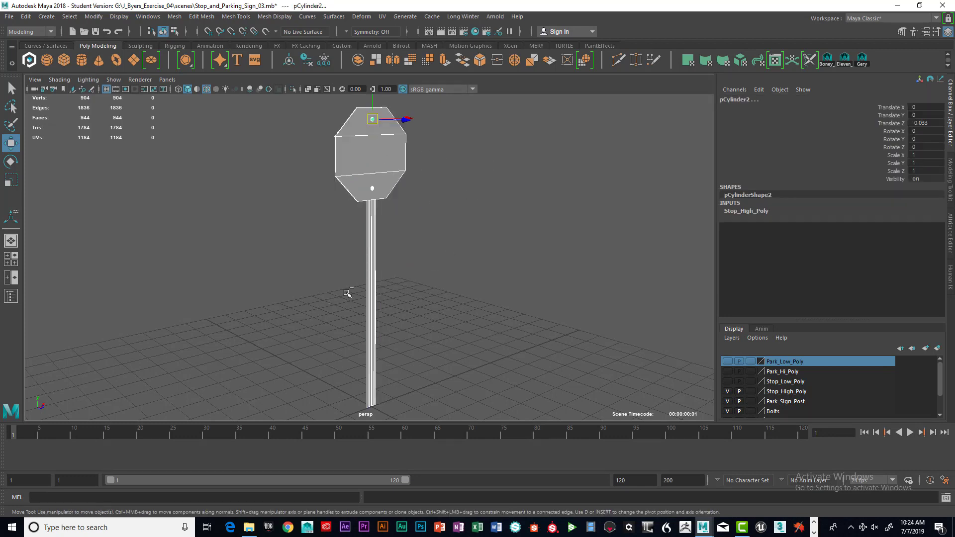
pyautogui.keyDown('ctrl'); pyautogui.moveTo(347, 290); pyautogui.dragTo(465, 266); pyautogui.keyUp('ctrl')
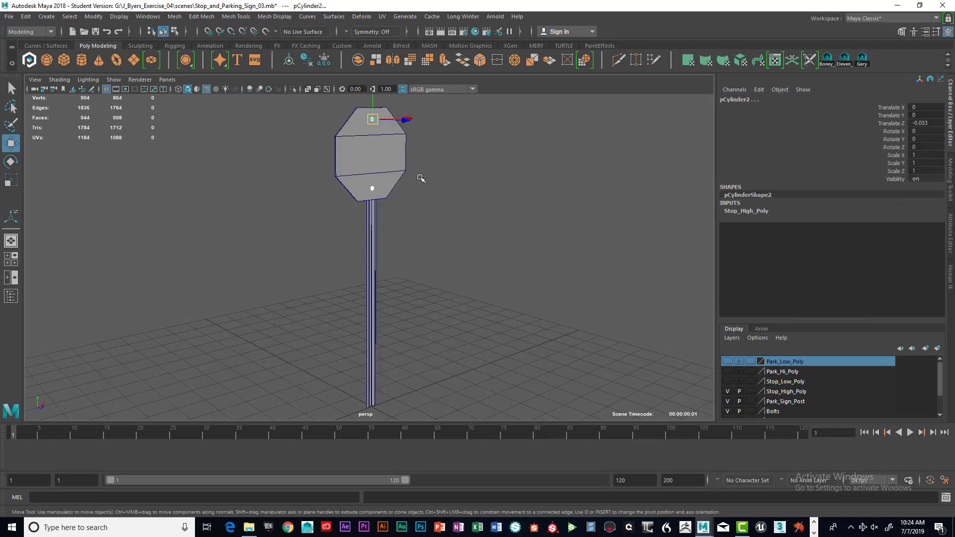
pyautogui.keyDown('alt'); pyautogui.moveTo(418, 175); pyautogui.dragTo(446, 194); pyautogui.keyUp('alt')
pyautogui.keyDown('alt'); pyautogui.moveTo(446, 194); pyautogui.dragTo(448, 256, button='middle'); pyautogui.keyUp('alt')
pyautogui.keyDown('alt'); pyautogui.moveTo(448, 255); pyautogui.dragTo(422, 249); pyautogui.keyUp('alt')
pyautogui.keyDown('alt'); pyautogui.moveTo(422, 249); pyautogui.dragTo(420, 270, button='middle'); pyautogui.keyUp('alt')
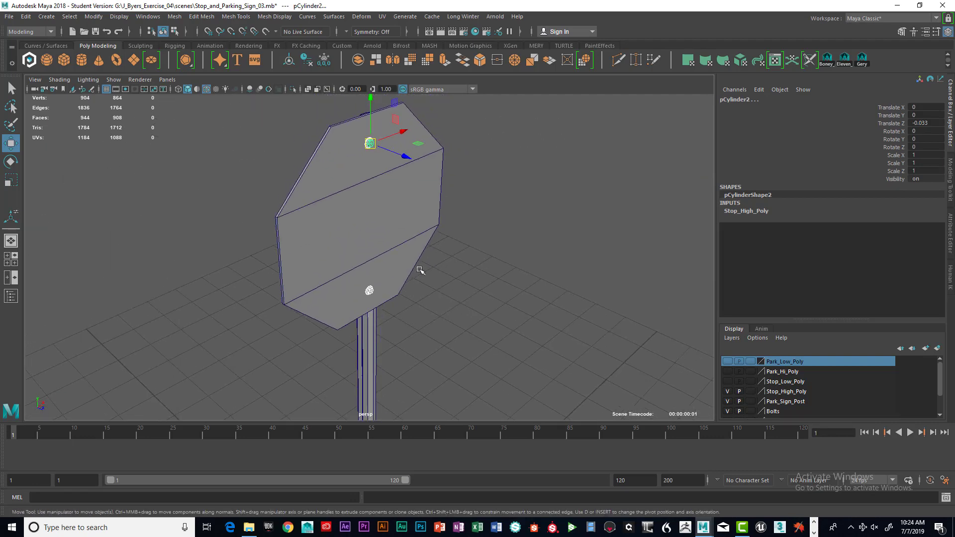
pyautogui.hotkey('ctrl', 'd')
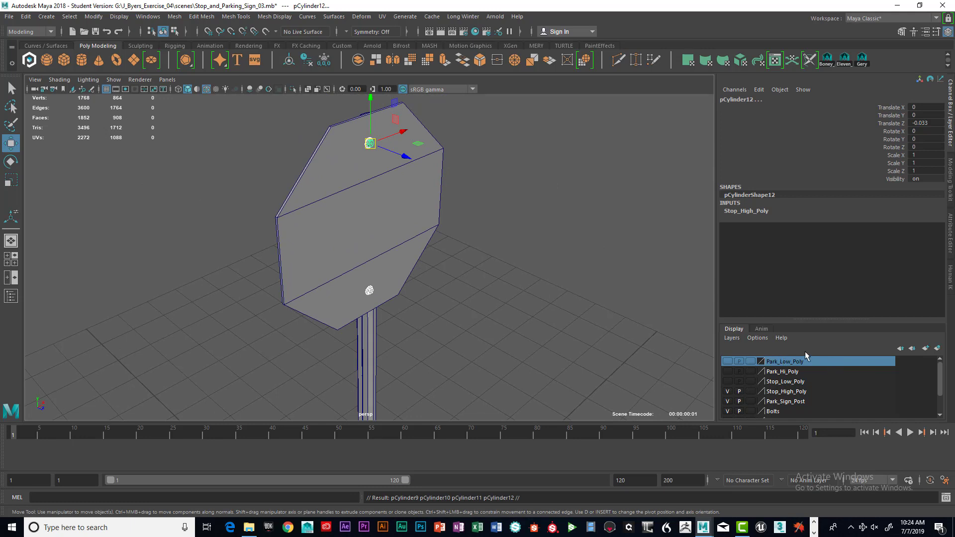
# Step: Show the Park_Hi_Poly layer and add the duplicated bolts to it
pyautogui.click(789, 372)
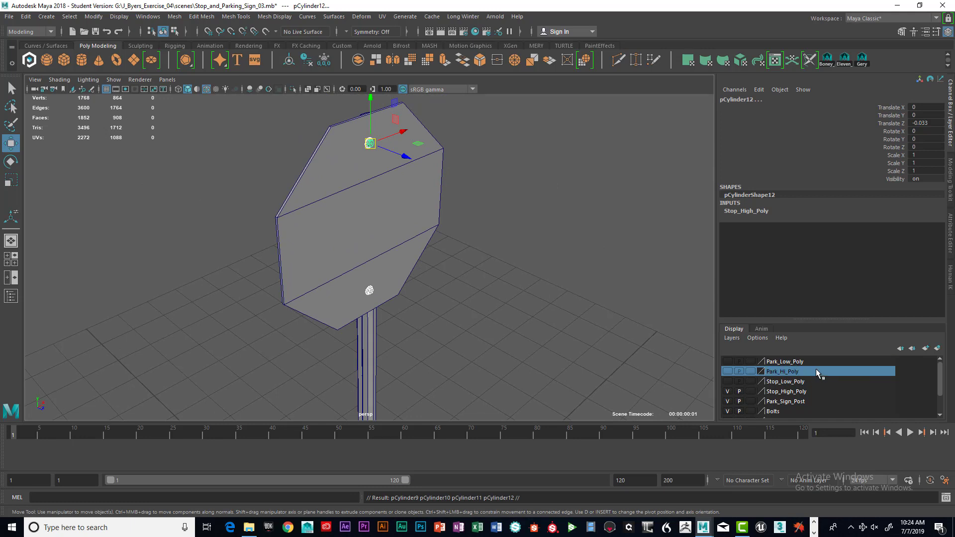
pyautogui.click(728, 371)
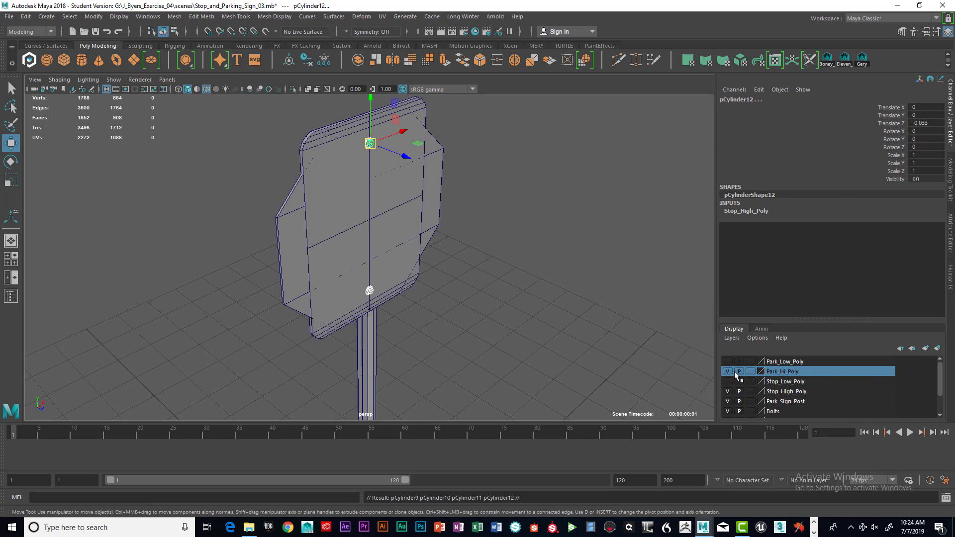
pyautogui.rightClick(785, 373)
pyautogui.click(803, 395)
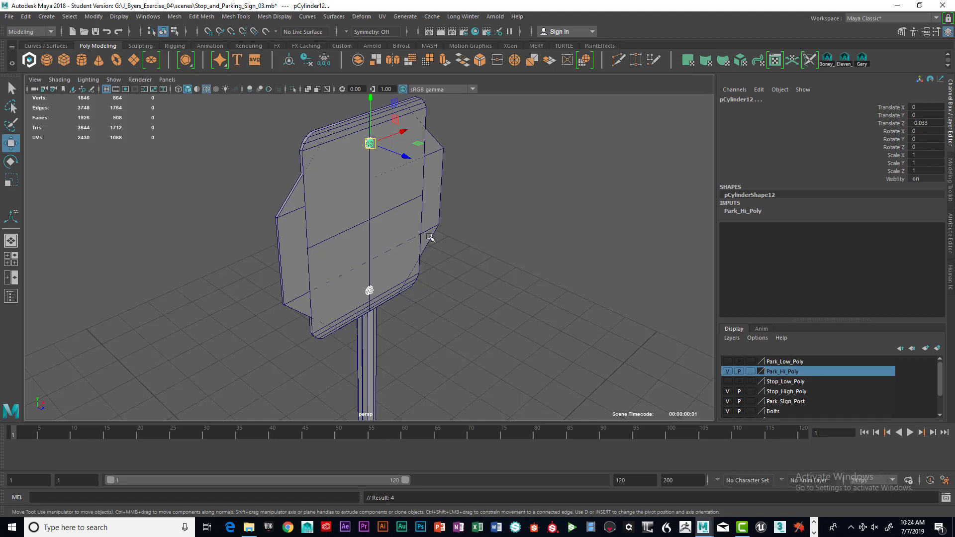
# Step: Toggle the Park_Hi_Poly and Stop_High_Poly layers to check their bolts, leaving both hidden, and clear the selection
pyautogui.click(728, 372)
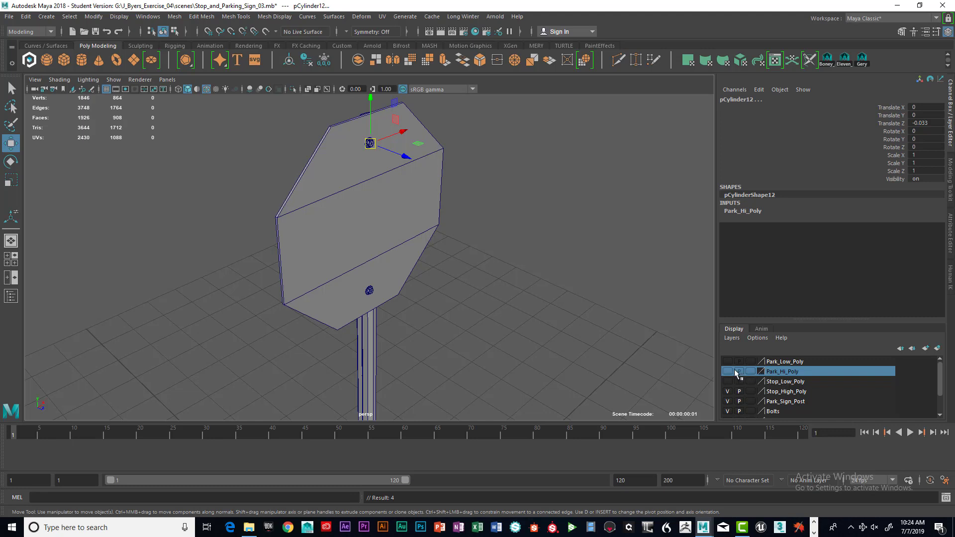
pyautogui.click(727, 372)
pyautogui.click(727, 371)
pyautogui.scroll(-1, 812, 367)
pyautogui.scroll(1, 813, 368)
pyautogui.click(727, 392)
pyautogui.click(727, 392)
pyautogui.click(728, 392)
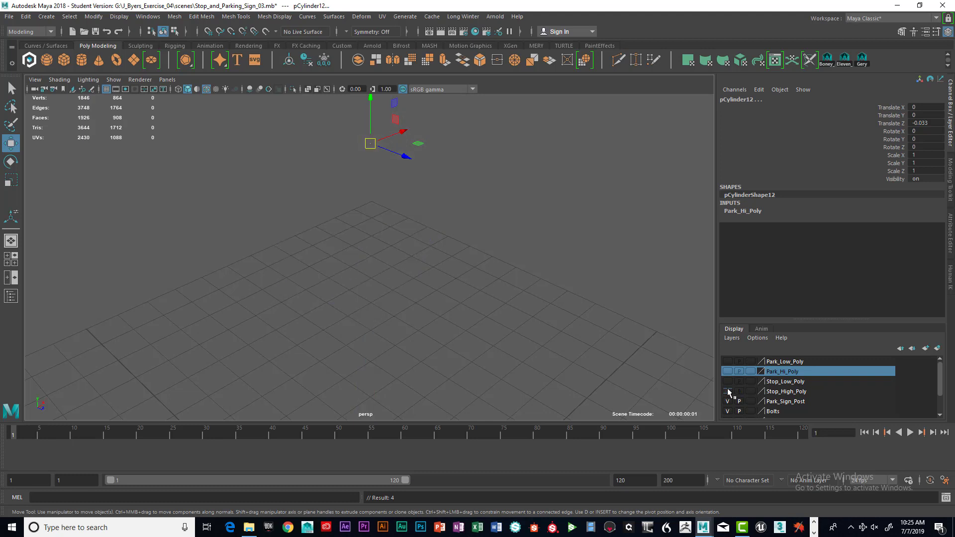
pyautogui.click(727, 392)
pyautogui.click(727, 392)
pyautogui.click(677, 368)
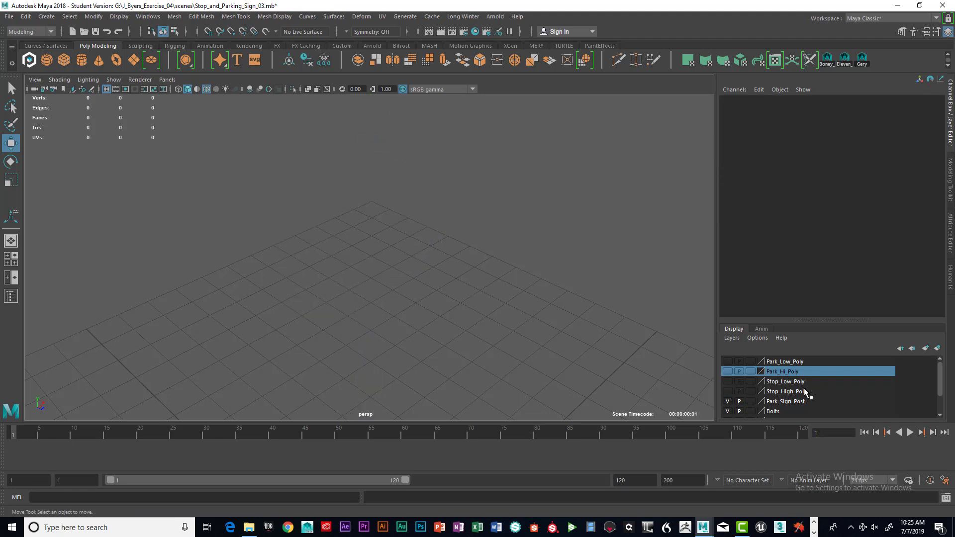
# Step: Review the high-poly and low-poly stop and parking signs by toggling their four layers in turn, leaving only Stop_Low_Poly's sign shown
pyautogui.click(728, 392)
pyautogui.click(728, 392)
pyautogui.click(727, 371)
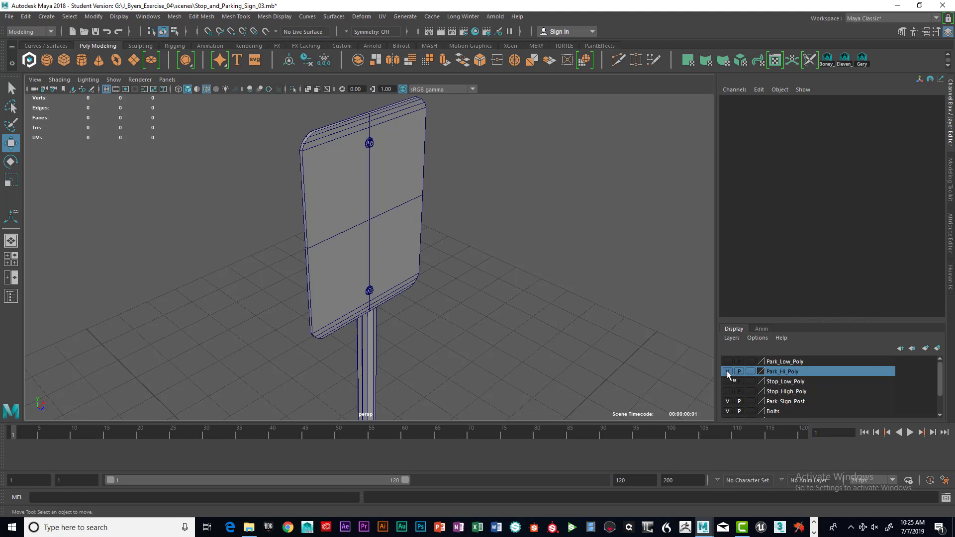
pyautogui.click(727, 371)
pyautogui.click(732, 361)
pyautogui.scroll(3, 455, 261)
pyautogui.keyDown('alt'); pyautogui.moveTo(455, 260); pyautogui.dragTo(453, 247, button='middle'); pyautogui.keyUp('alt')
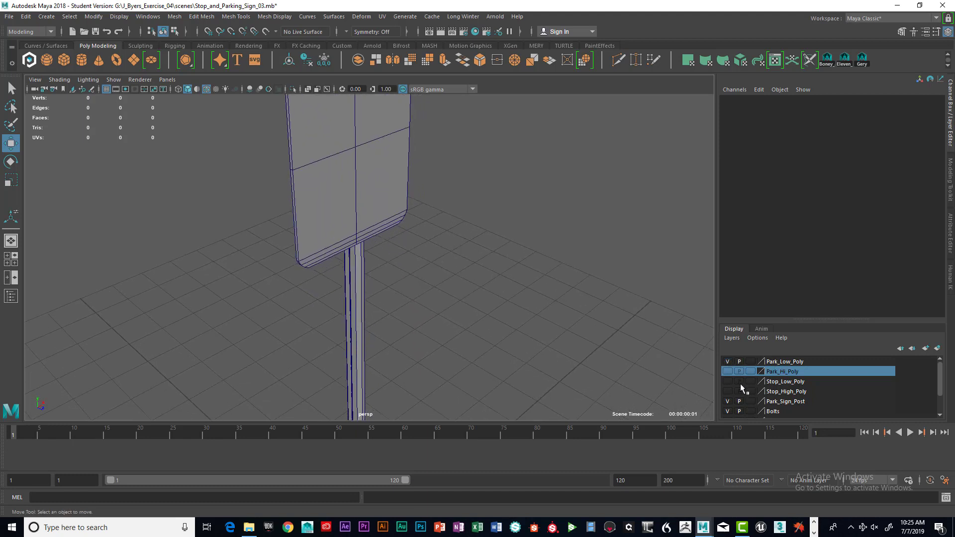
pyautogui.click(727, 381)
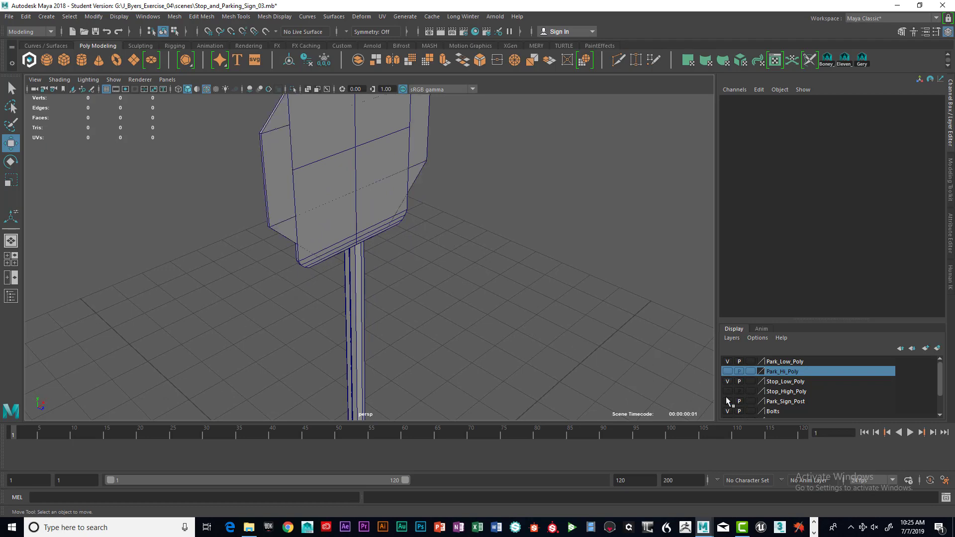
pyautogui.click(728, 361)
pyautogui.scroll(-4, 507, 286)
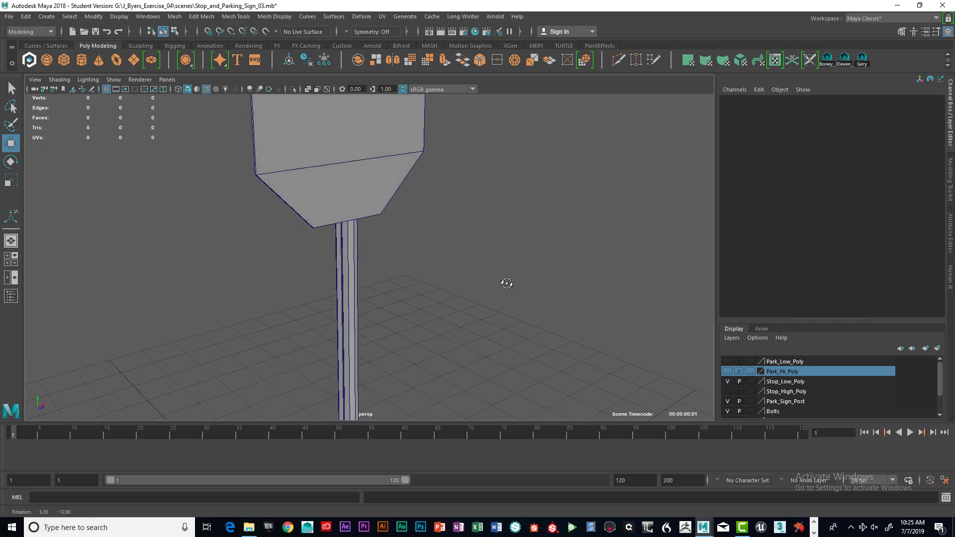
pyautogui.keyDown('alt'); pyautogui.moveTo(508, 289); pyautogui.dragTo(503, 267, button='middle'); pyautogui.keyUp('alt')
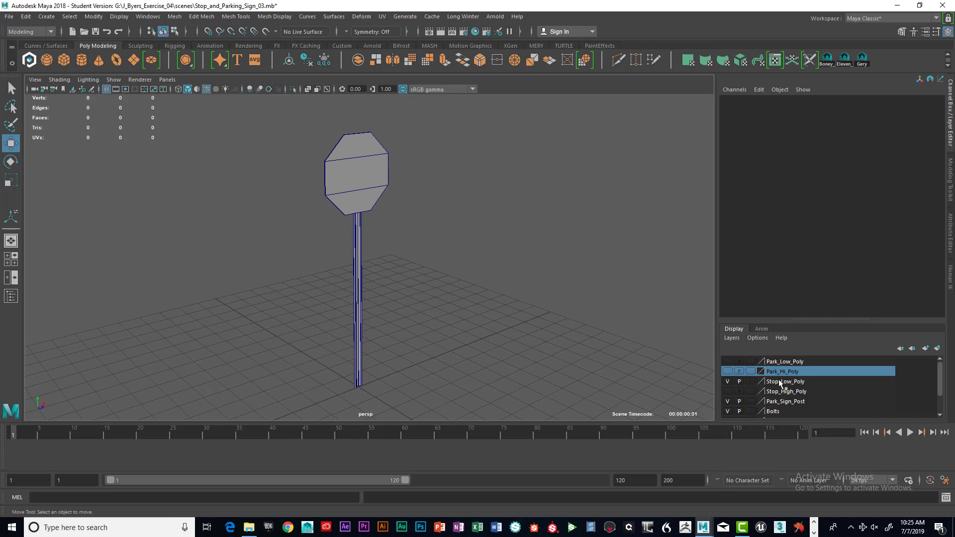
# Step: Show the Park_Hi_Poly and Park_Low_Poly layers, hide Stop_Low_Poly, and select the high-poly parking sign
pyautogui.click(727, 372)
pyautogui.click(727, 362)
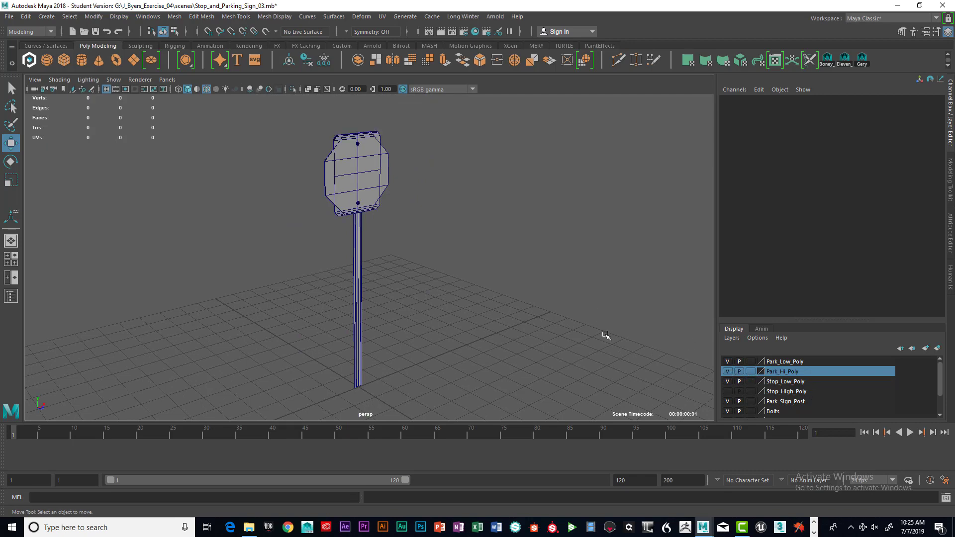
pyautogui.click(727, 381)
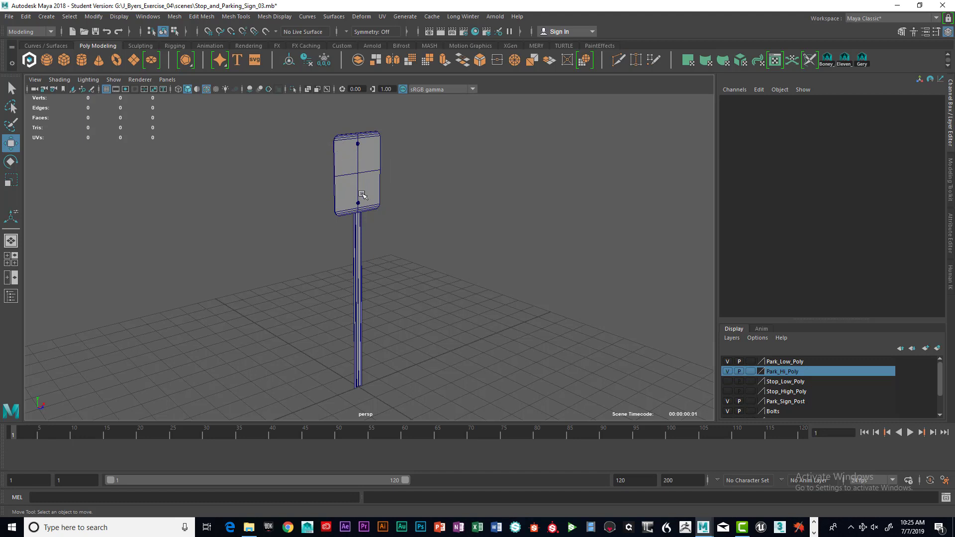
pyautogui.click(362, 257)
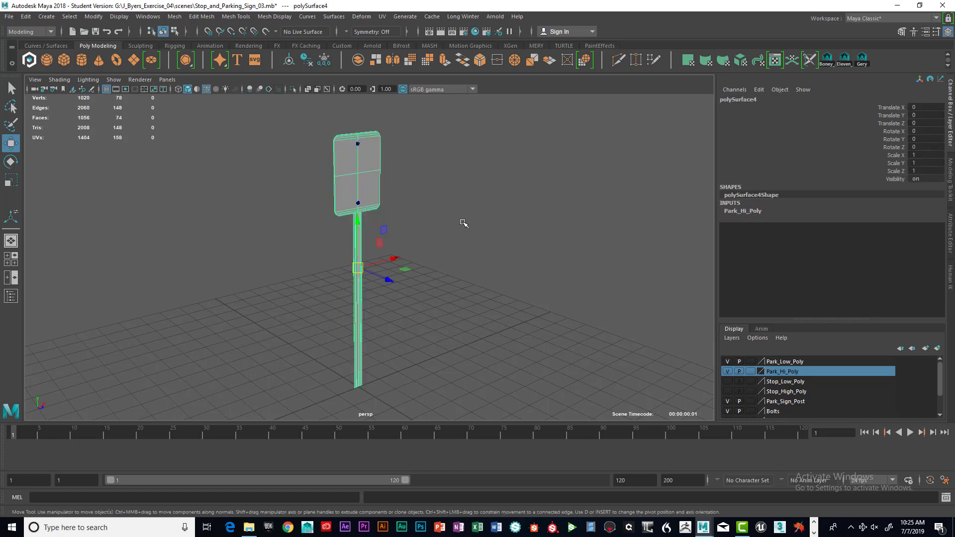
# Step: Hide Park_Hi_Poly, select the low-poly parking sign to check it, and hide the Park_Low_Poly layer
pyautogui.click(726, 369)
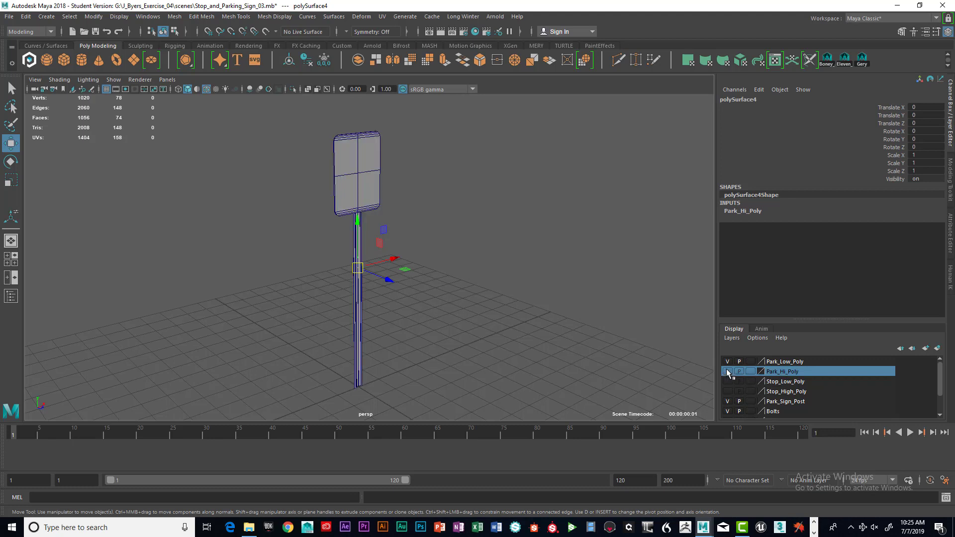
pyautogui.click(727, 362)
pyautogui.click(727, 362)
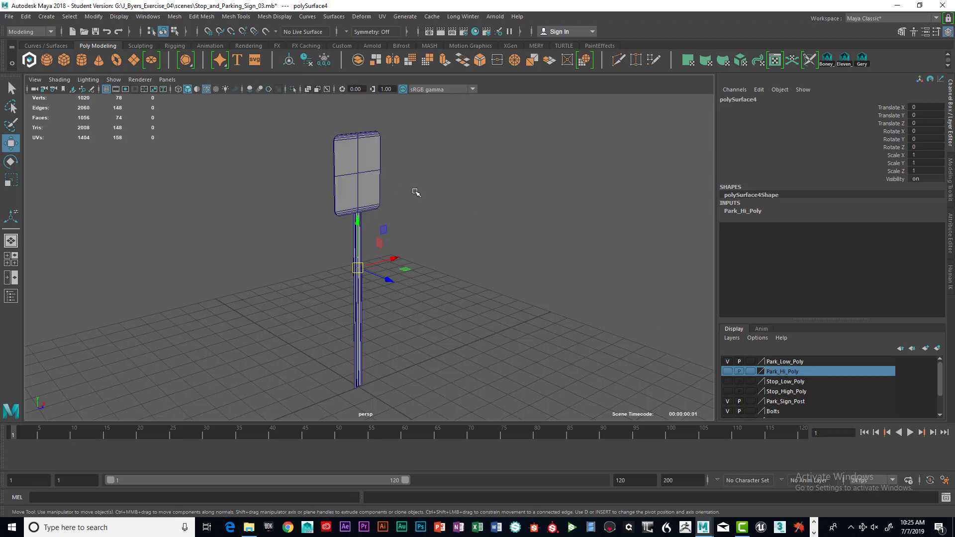
pyautogui.click(347, 194)
pyautogui.click(728, 361)
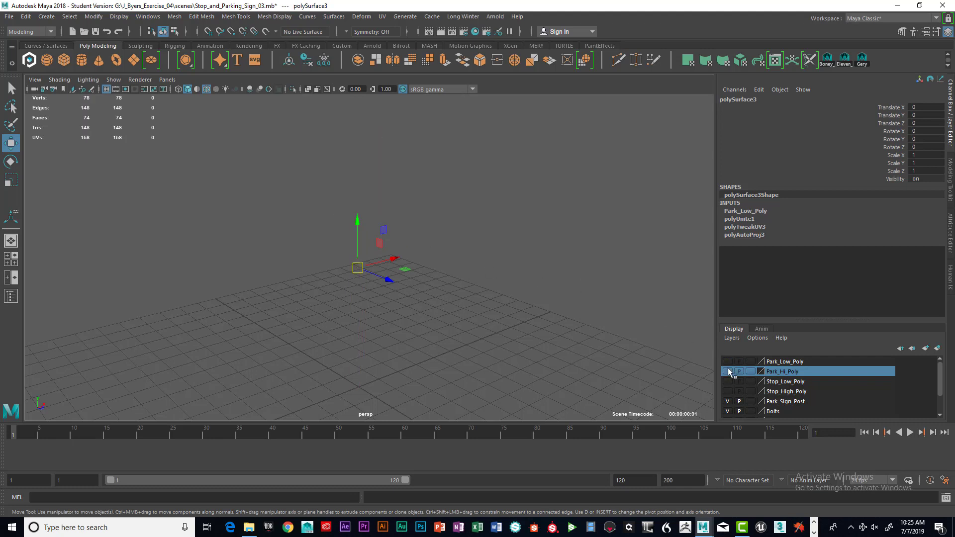
# Step: Show the Park_Hi_Poly layer and examine the bolts on the parking sign from close up and from different angles
pyautogui.click(728, 372)
pyautogui.click(728, 372)
pyautogui.click(728, 372)
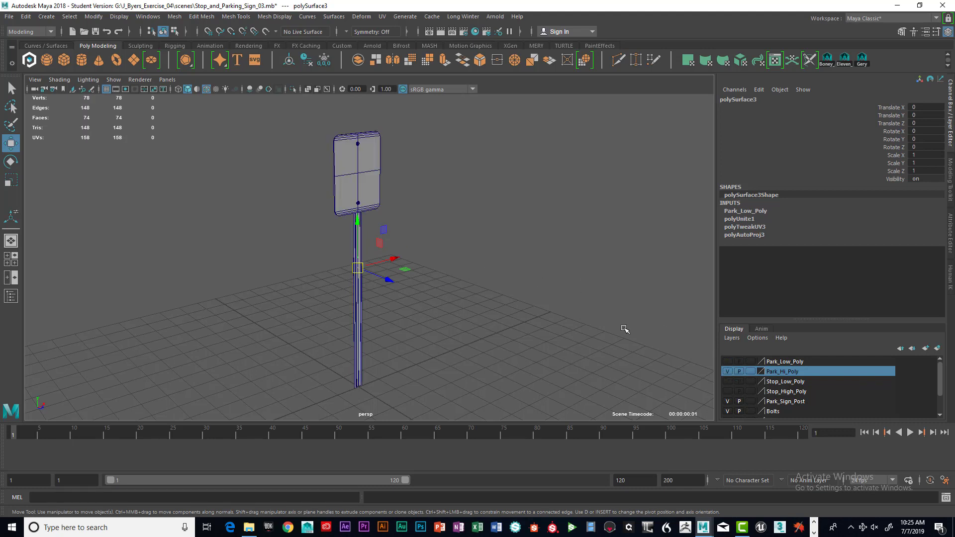
pyautogui.scroll(5, 449, 271)
pyautogui.scroll(5, 483, 321)
pyautogui.keyDown('alt'); pyautogui.moveTo(462, 276); pyautogui.dragTo(445, 317, button='middle'); pyautogui.keyUp('alt')
pyautogui.keyDown('alt'); pyautogui.moveTo(456, 314); pyautogui.dragTo(459, 304); pyautogui.keyUp('alt')
pyautogui.scroll(5, 459, 305)
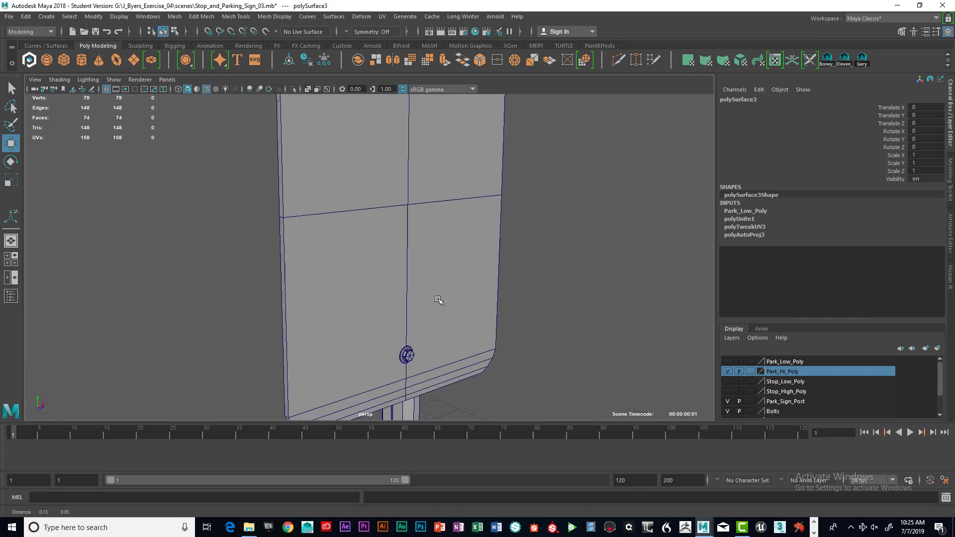
pyautogui.keyDown('alt'); pyautogui.moveTo(461, 335); pyautogui.dragTo(370, 270, button='middle'); pyautogui.keyUp('alt')
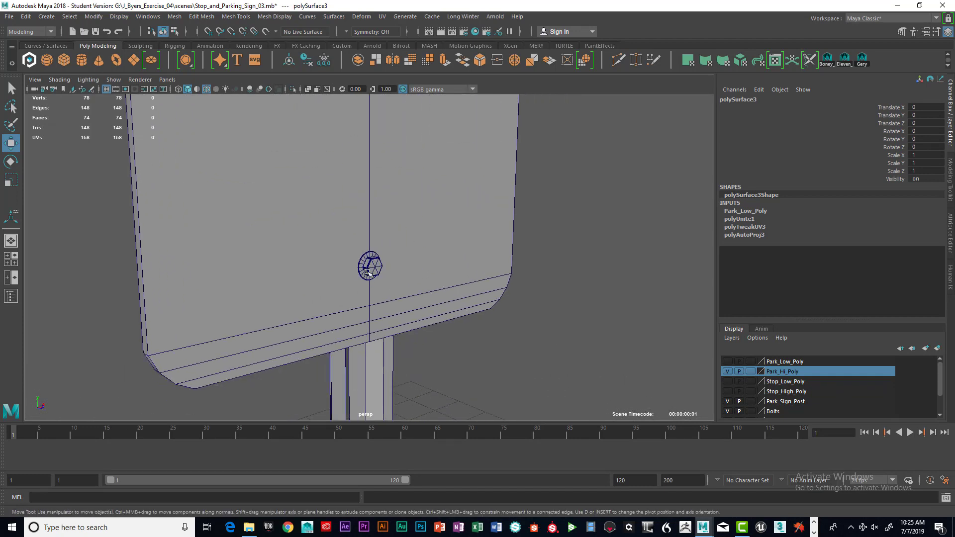
pyautogui.scroll(-4, 405, 268)
pyautogui.keyDown('alt'); pyautogui.moveTo(355, 260); pyautogui.dragTo(372, 264); pyautogui.keyUp('alt')
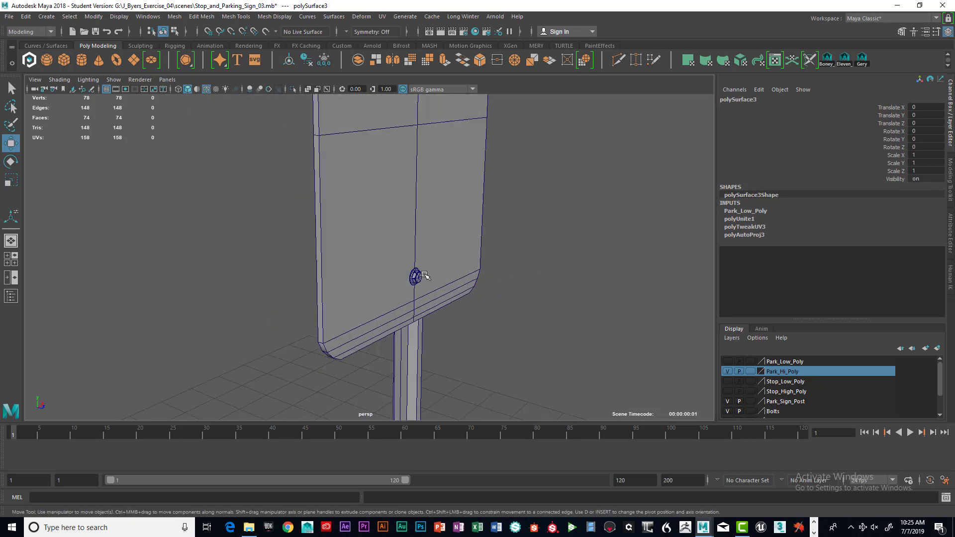
pyautogui.scroll(4, 440, 283)
pyautogui.keyDown('alt'); pyautogui.moveTo(437, 289); pyautogui.dragTo(439, 257); pyautogui.keyUp('alt')
pyautogui.scroll(-5, 398, 269)
pyautogui.keyDown('alt'); pyautogui.moveTo(448, 279); pyautogui.dragTo(426, 240, button='middle'); pyautogui.keyUp('alt')
pyautogui.scroll(2, 450, 274)
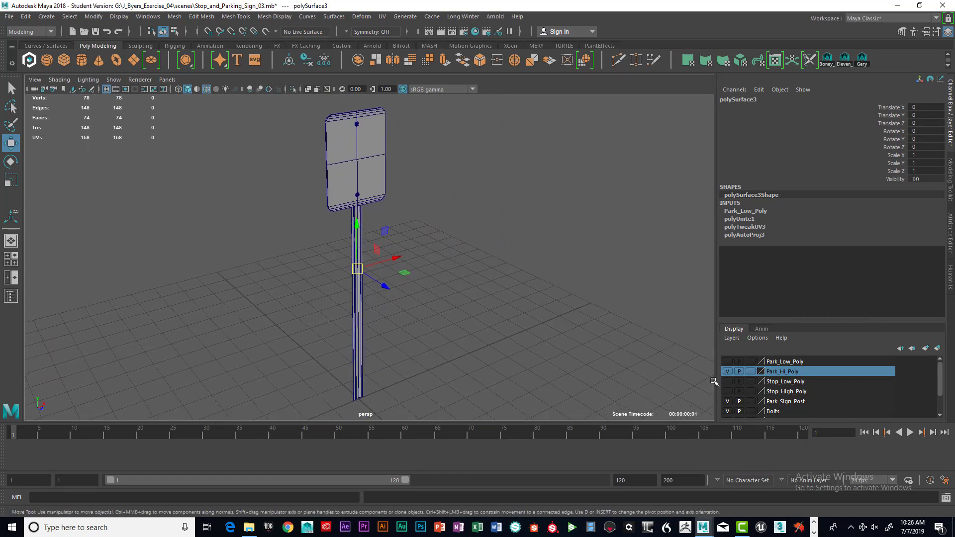
# Step: Hide Park_Hi_Poly and toggle Park_Low_Poly, Stop_Low_Poly and Stop_High_Poly in turn to review their contents, leaving Stop_High_Poly shown
pyautogui.click(728, 371)
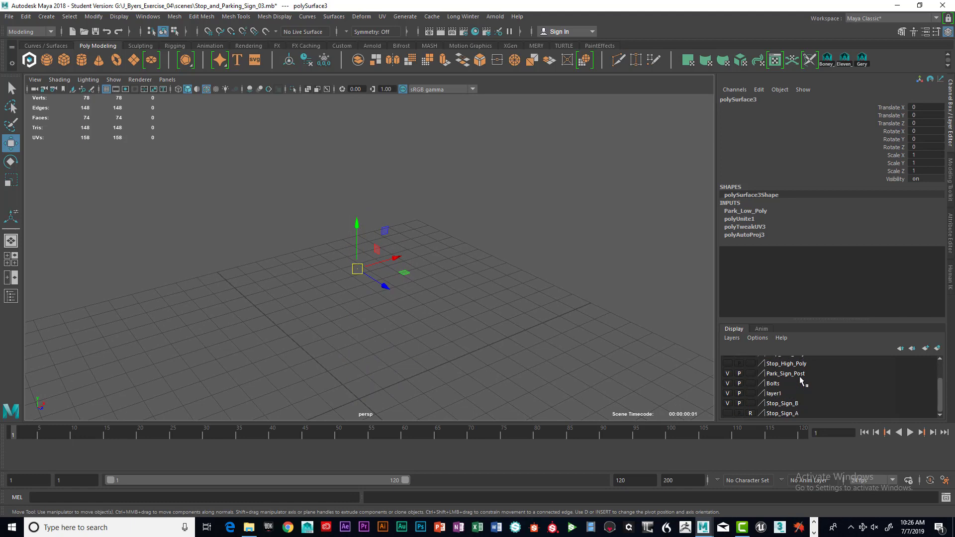
pyautogui.scroll(-2, 799, 374)
pyautogui.scroll(2, 798, 375)
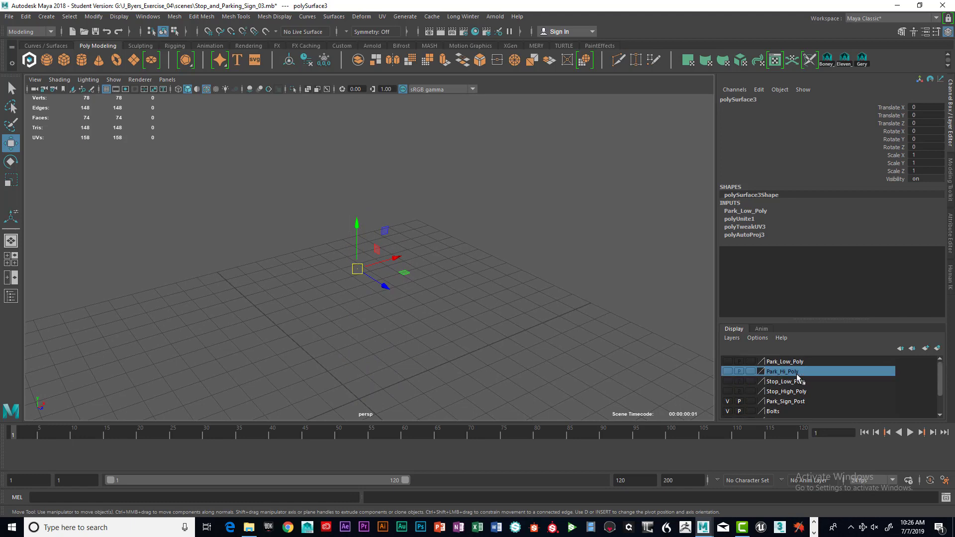
pyautogui.click(728, 361)
pyautogui.click(727, 361)
pyautogui.click(728, 362)
pyautogui.click(728, 362)
pyautogui.click(728, 382)
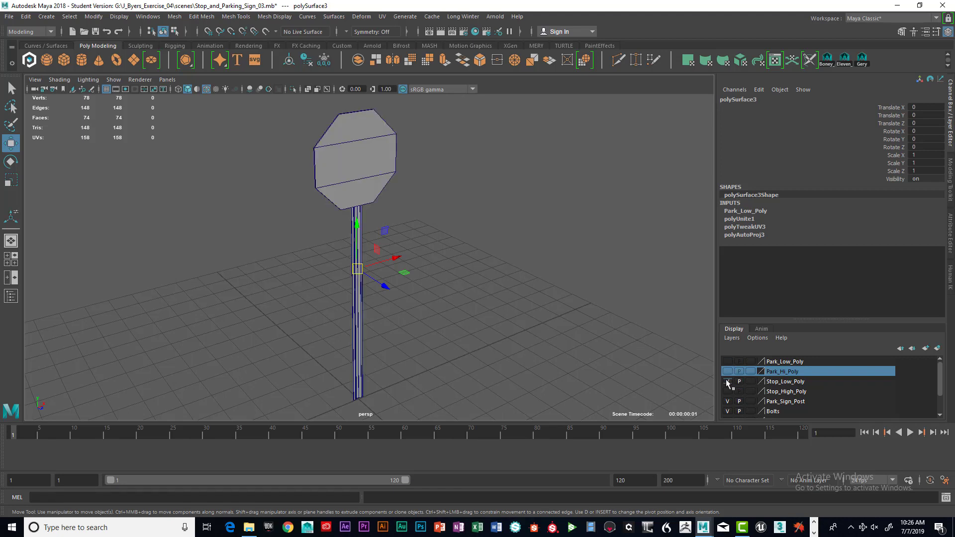
pyautogui.click(727, 382)
pyautogui.click(727, 391)
pyautogui.keyDown('alt'); pyautogui.moveTo(425, 219); pyautogui.dragTo(450, 224, button='middle'); pyautogui.keyUp('alt')
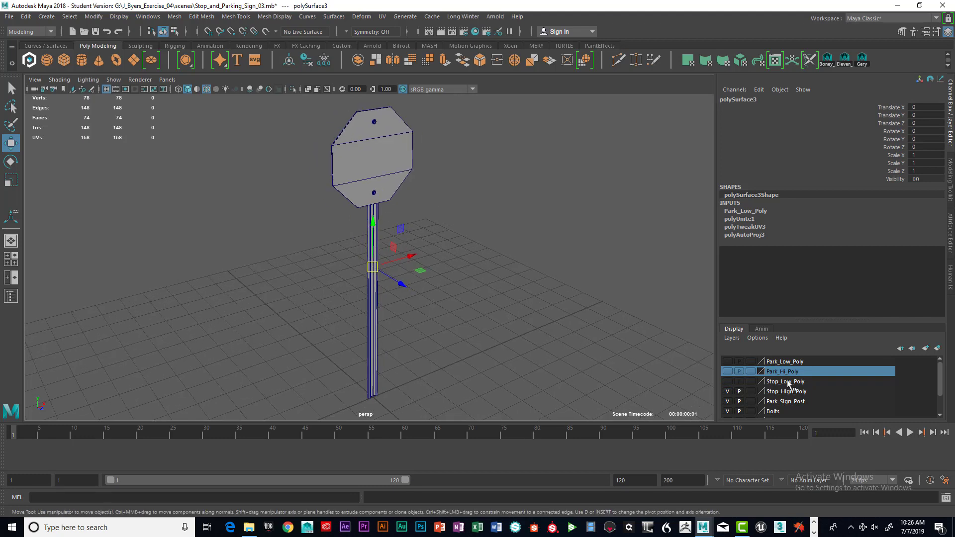
pyautogui.click(727, 392)
pyautogui.click(727, 391)
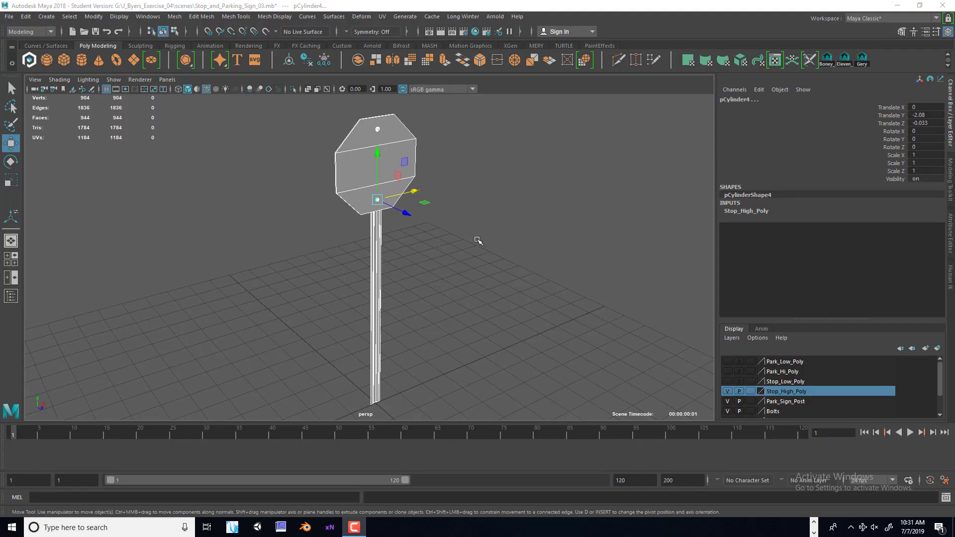
# Step: Select the high-poly stop sign's panel, post and all bolts and combine them into one mesh
pyautogui.click(441, 125)
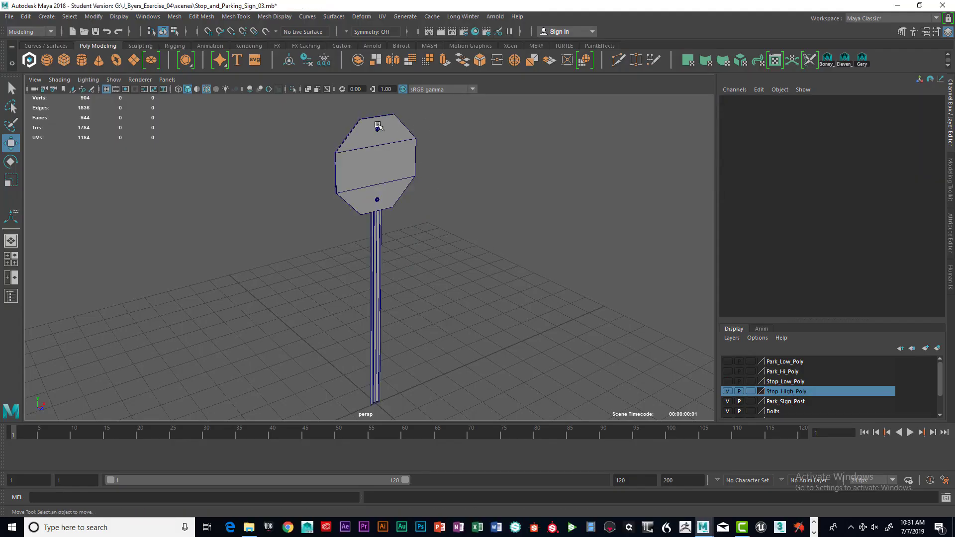
pyautogui.click(379, 127)
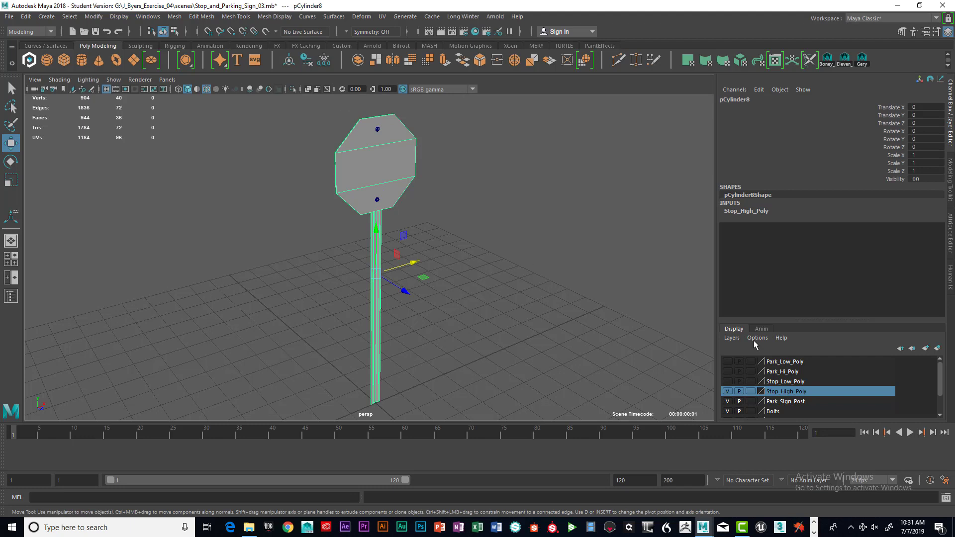
pyautogui.click(728, 391)
pyautogui.click(728, 391)
pyautogui.moveTo(332, 110); pyautogui.dragTo(389, 195)
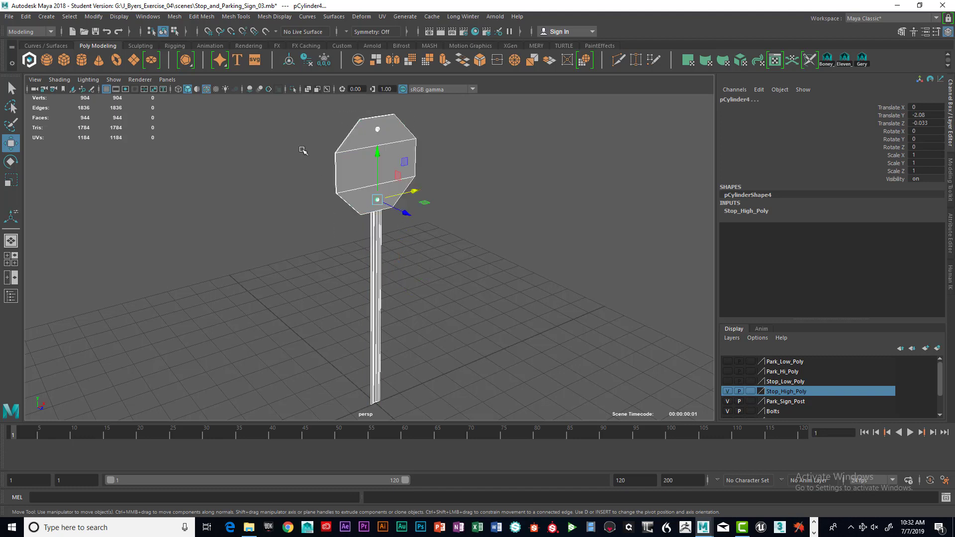
pyautogui.click(359, 60)
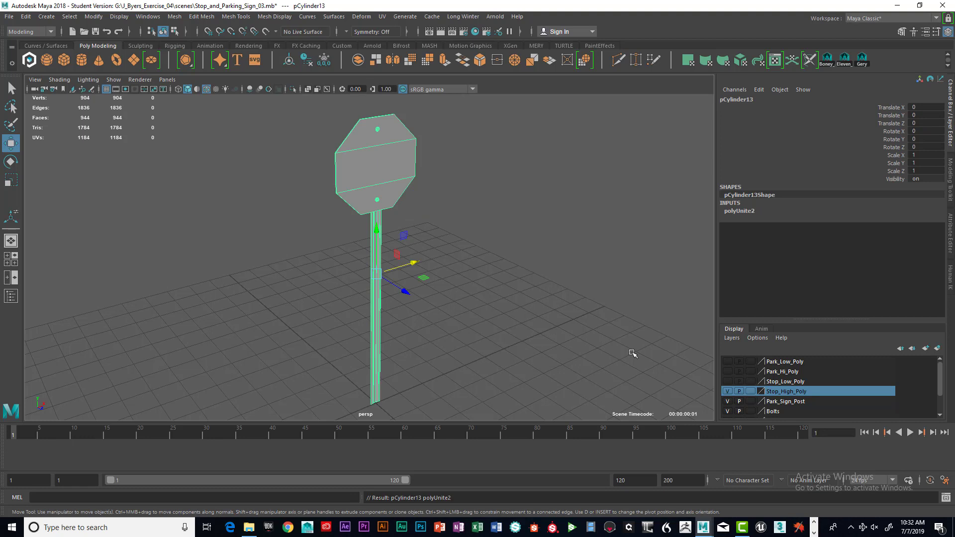
# Step: Add the combined stop sign to the Stop_High_Poly layer and toggle the layer to check it, leaving it hidden
pyautogui.click(728, 392)
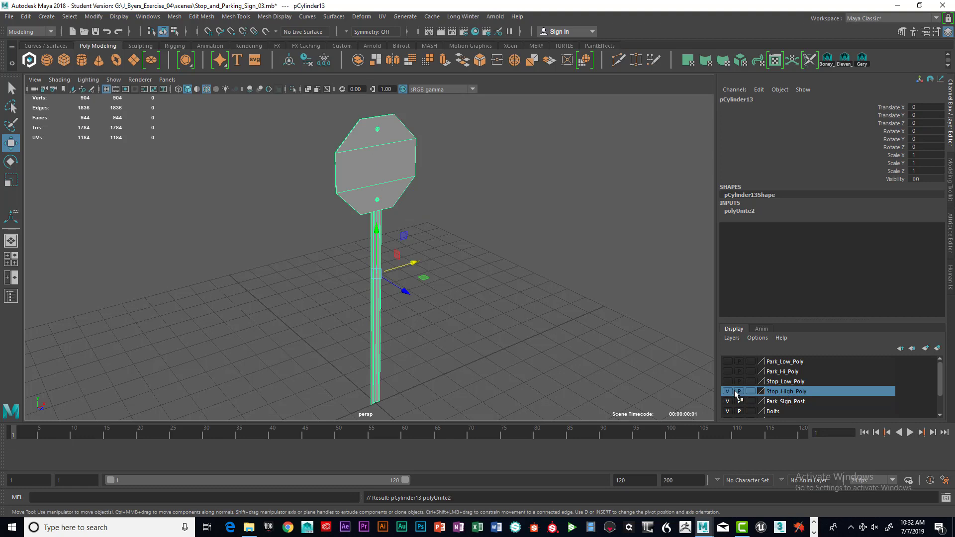
pyautogui.rightClick(776, 393)
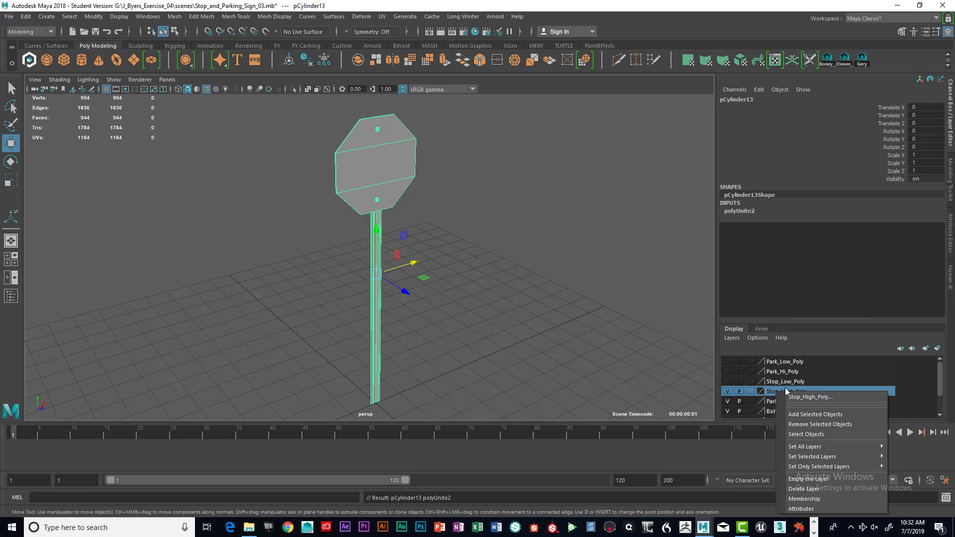
pyautogui.click(815, 414)
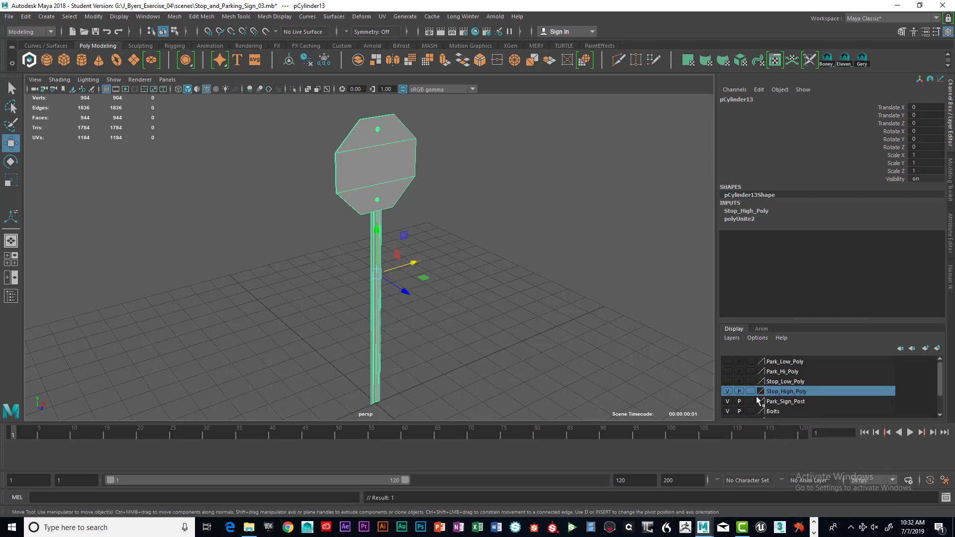
pyautogui.click(728, 391)
pyautogui.click(728, 391)
pyautogui.click(728, 392)
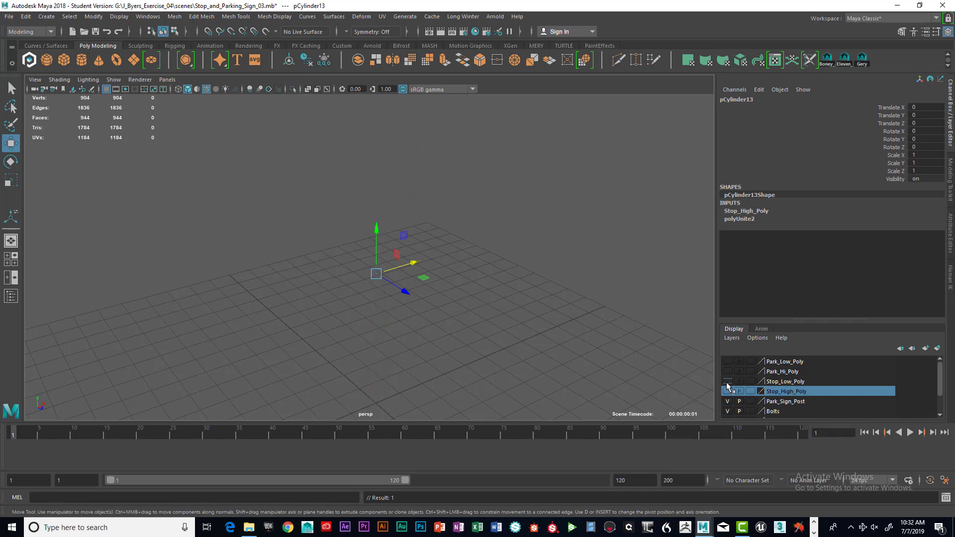
# Step: Show the Park_Hi_Poly layer, select the parking sign's panel, post and bolts, and combine them into one mesh
pyautogui.click(728, 391)
pyautogui.click(729, 390)
pyautogui.click(728, 371)
pyautogui.click(380, 162)
pyautogui.moveTo(331, 111); pyautogui.dragTo(426, 231)
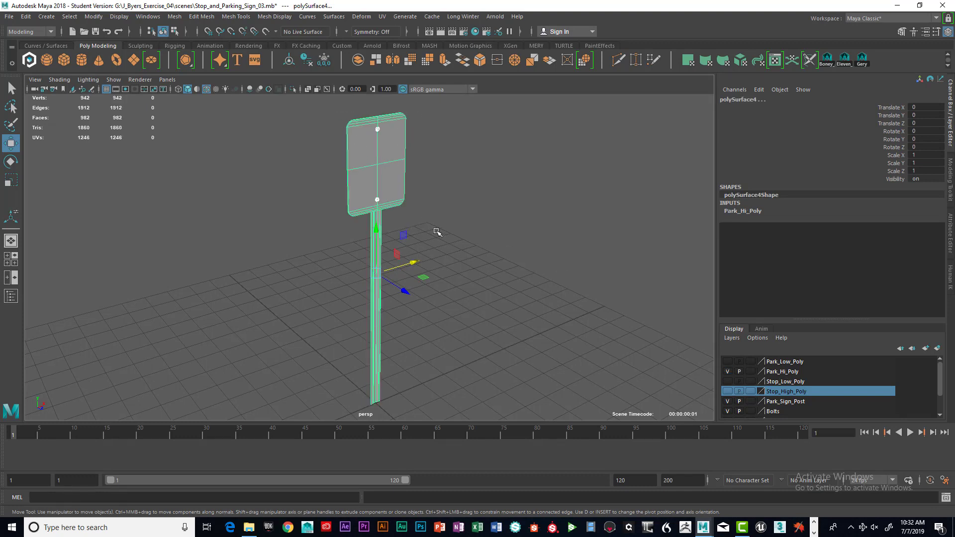
pyautogui.click(358, 60)
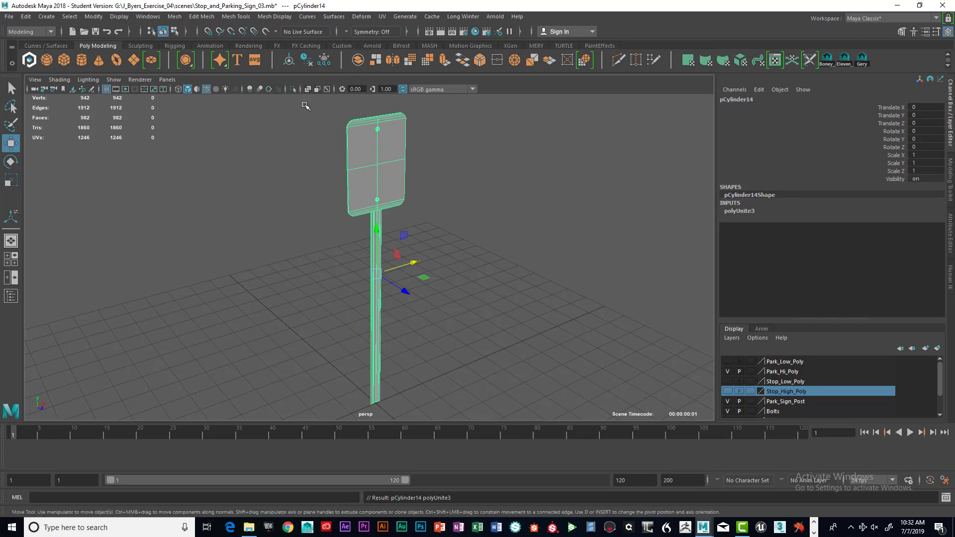
pyautogui.press('space')
pyautogui.click(180, 126)
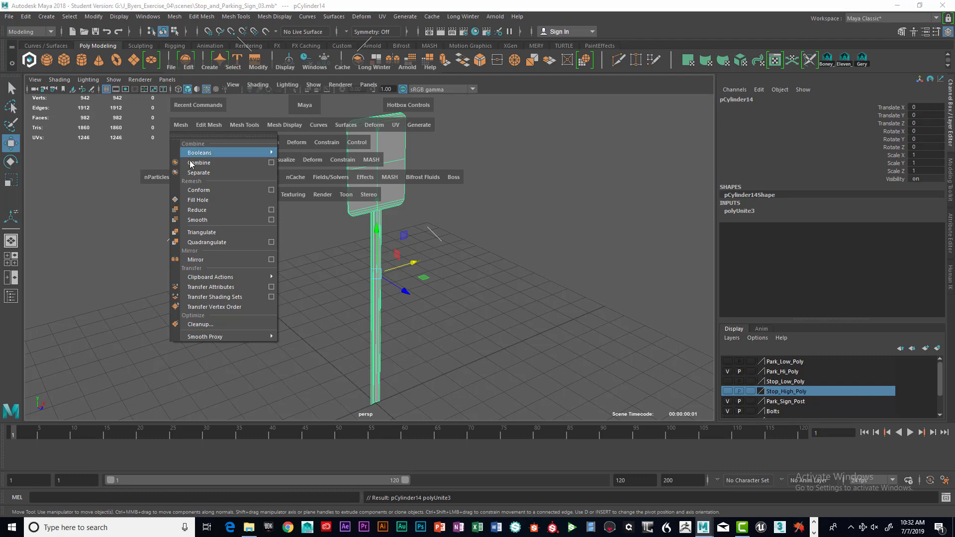
pyautogui.click(512, 257)
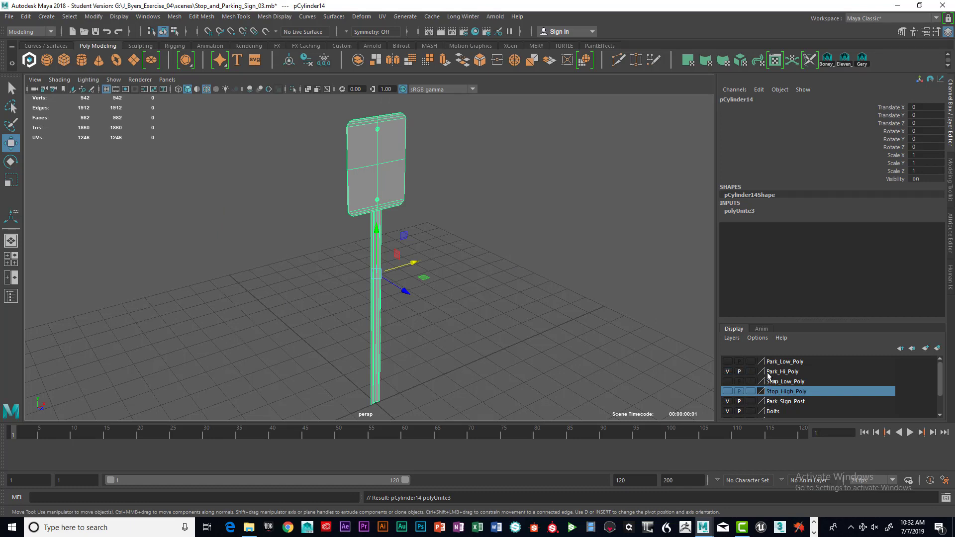
# Step: Add the combined parking sign to the Park_Hi_Poly layer and toggle the layer to check it, leaving it hidden
pyautogui.click(785, 373)
pyautogui.rightClick(781, 371)
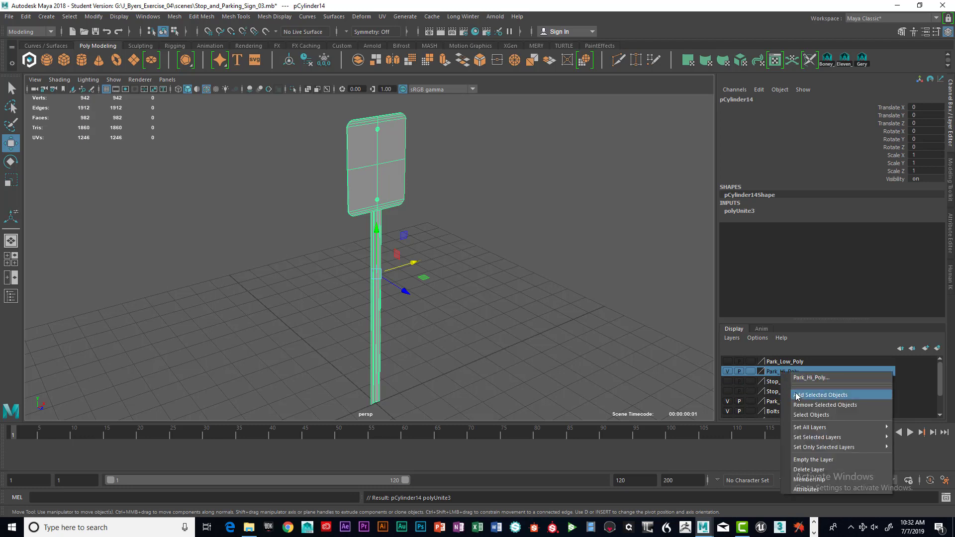
pyautogui.click(792, 391)
pyautogui.click(728, 371)
pyautogui.click(727, 370)
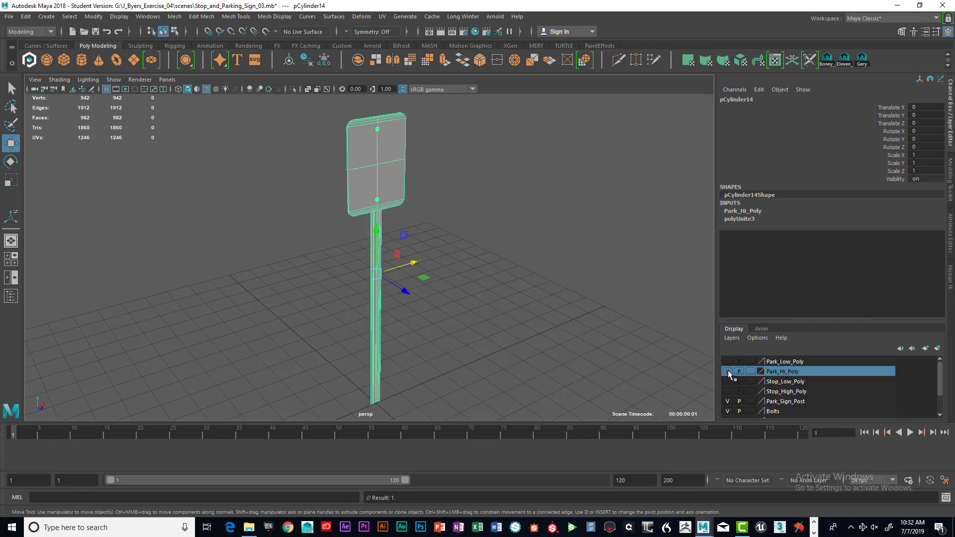
pyautogui.click(729, 372)
pyautogui.click(727, 369)
pyautogui.click(728, 369)
# Step: Toggle the Park_Low_Poly and Park_Hi_Poly layers to compare both parking sign versions, leaving both hidden
pyautogui.click(727, 362)
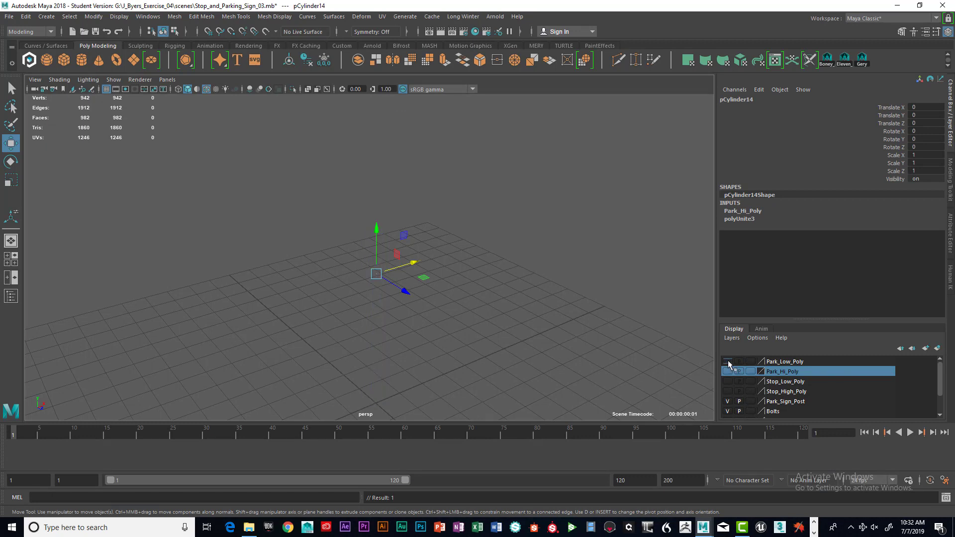
pyautogui.click(728, 362)
pyautogui.click(729, 371)
pyautogui.click(729, 362)
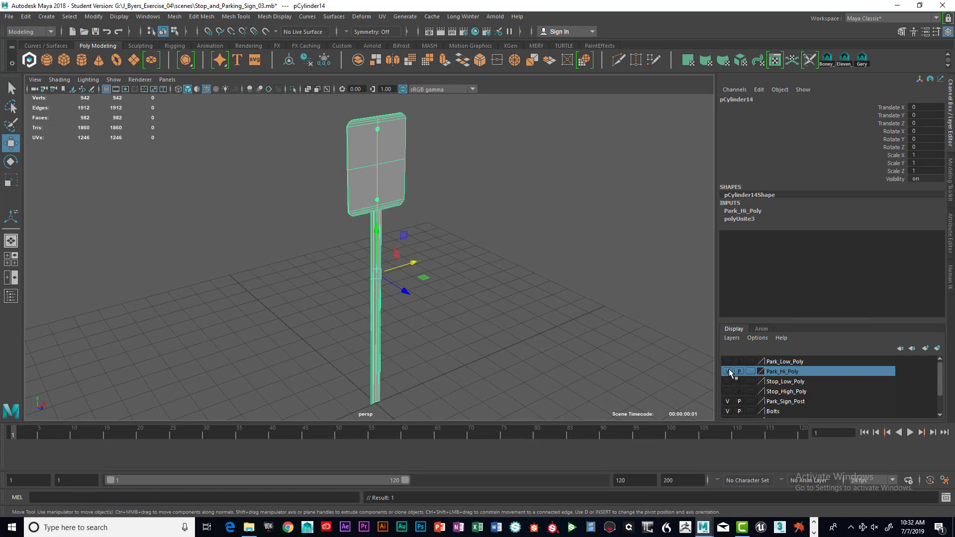
pyautogui.click(728, 371)
# Step: Show the Stop_High_Poly layer and rename its combined stop sign mesh as Stop_Hi_Poly
pyautogui.click(728, 390)
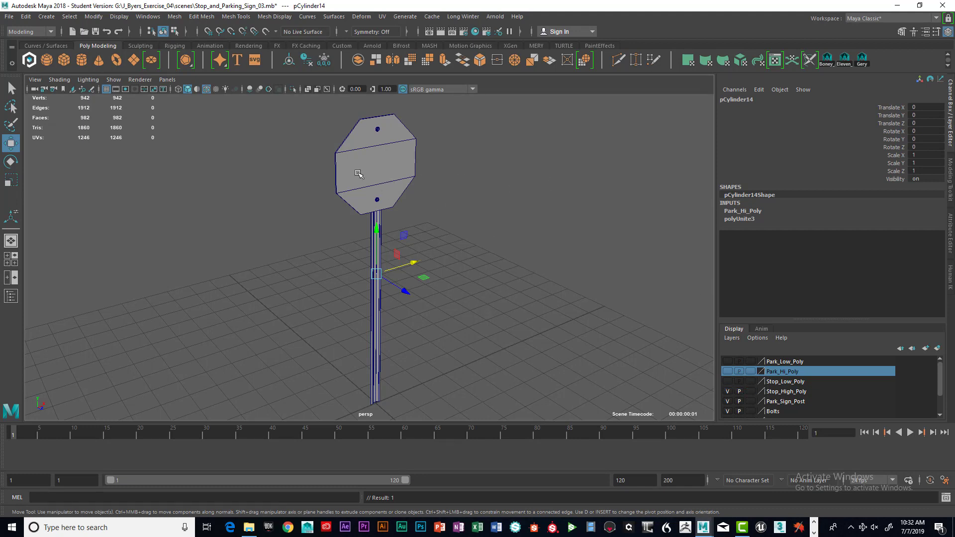
pyautogui.moveTo(332, 127); pyautogui.dragTo(423, 226)
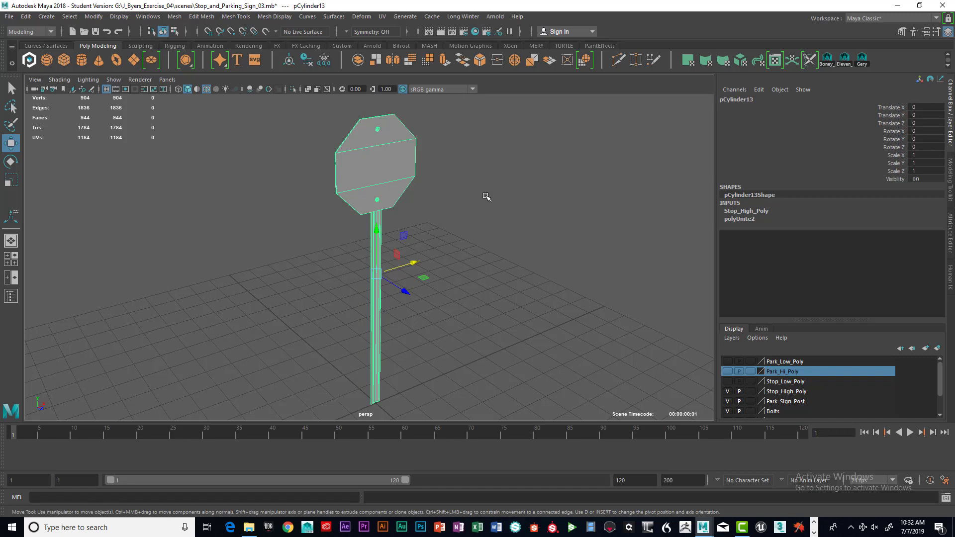
pyautogui.doubleClick(766, 99)
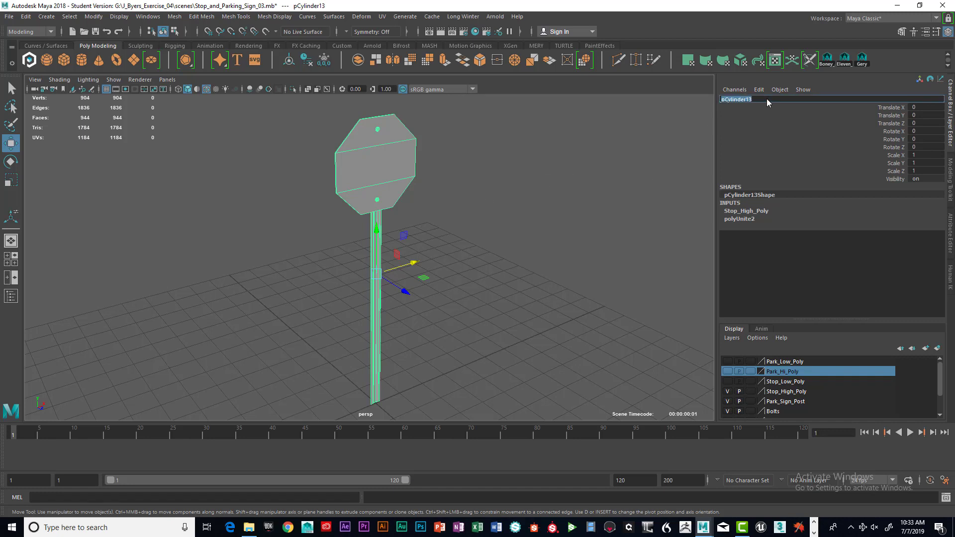
pyautogui.write('Stop_Hi_Poly')
pyautogui.press('Return')
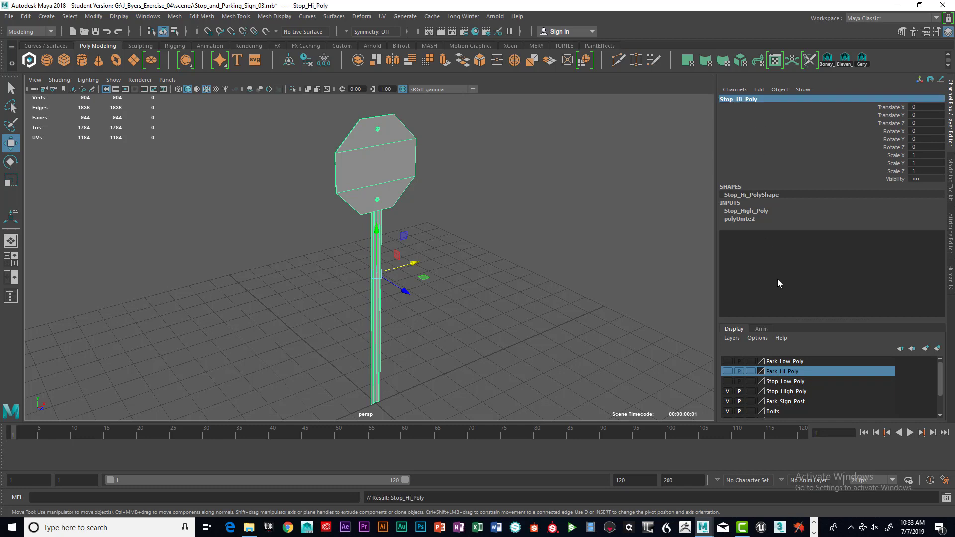
# Step: Show only the Stop_Low_Poly layer's stop sign and rename its mesh as Stop_Lo_Poly
pyautogui.click(728, 391)
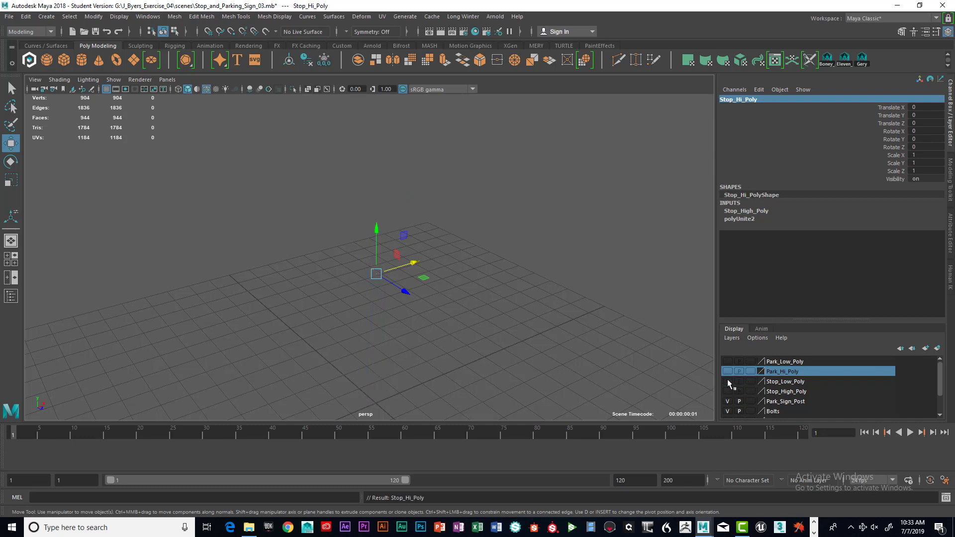
pyautogui.click(728, 381)
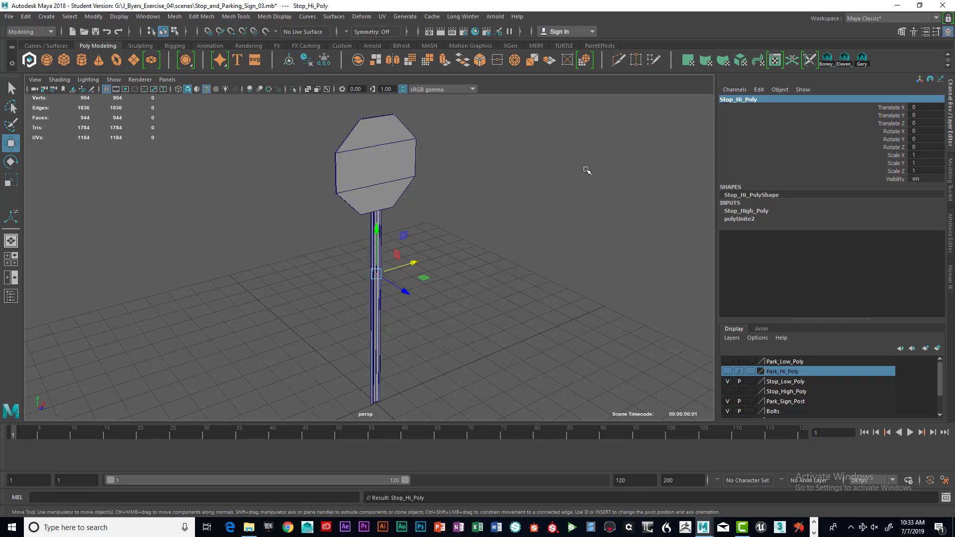
pyautogui.click(439, 154)
pyautogui.click(386, 153)
pyautogui.doubleClick(750, 99)
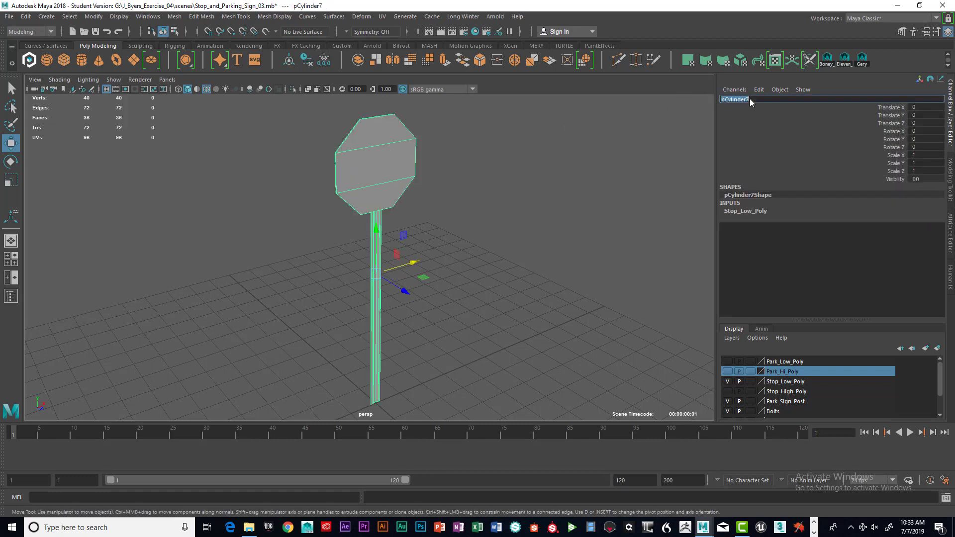
pyautogui.write('Stop_Lo_Poly')
pyautogui.press('Return')
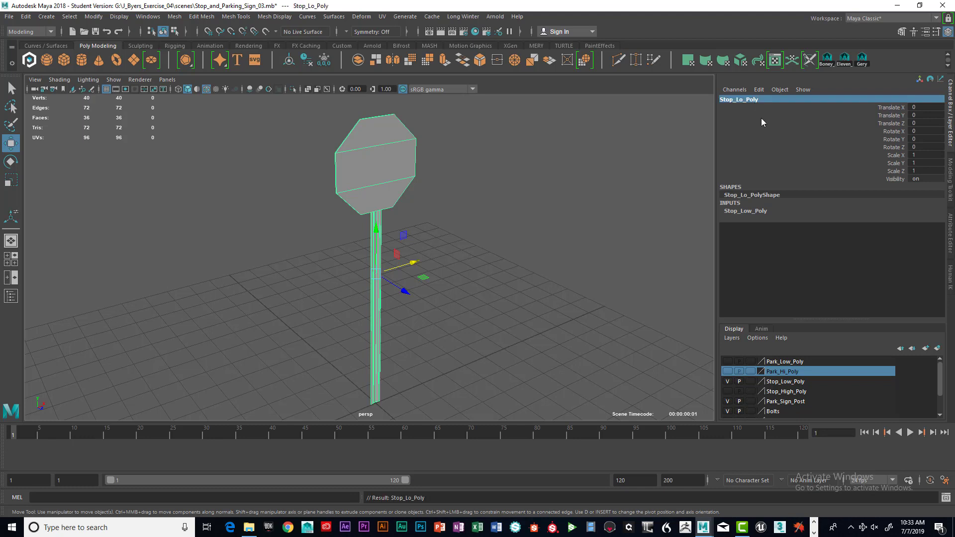
# Step: Switch the visible layer to Park_Hi_Poly and rename its combined parking sign mesh as Park_Hi_Poly
pyautogui.click(727, 381)
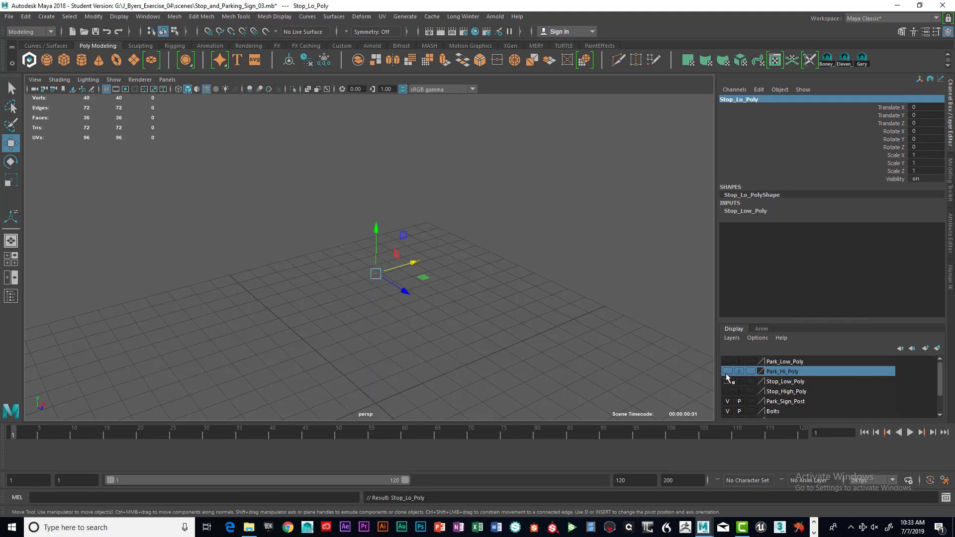
pyautogui.click(728, 372)
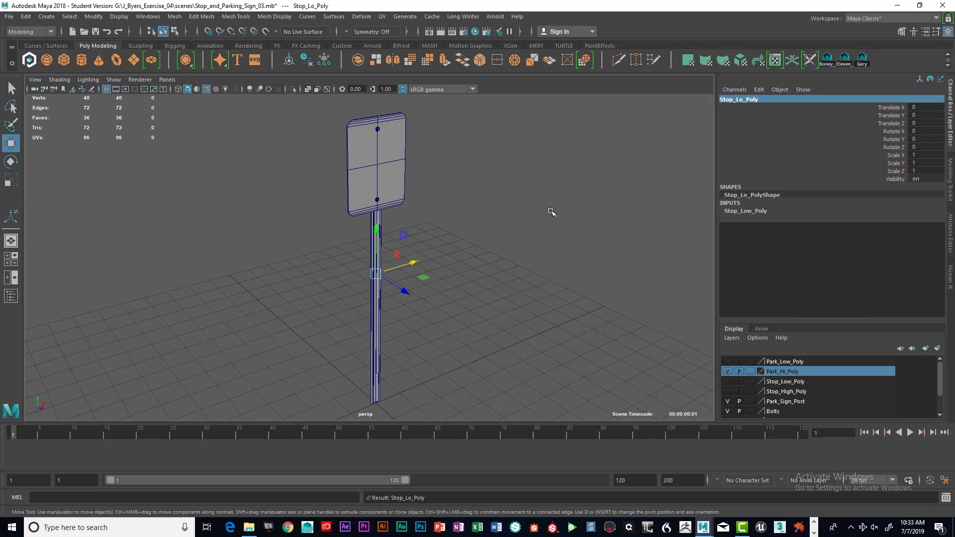
pyautogui.click(760, 98)
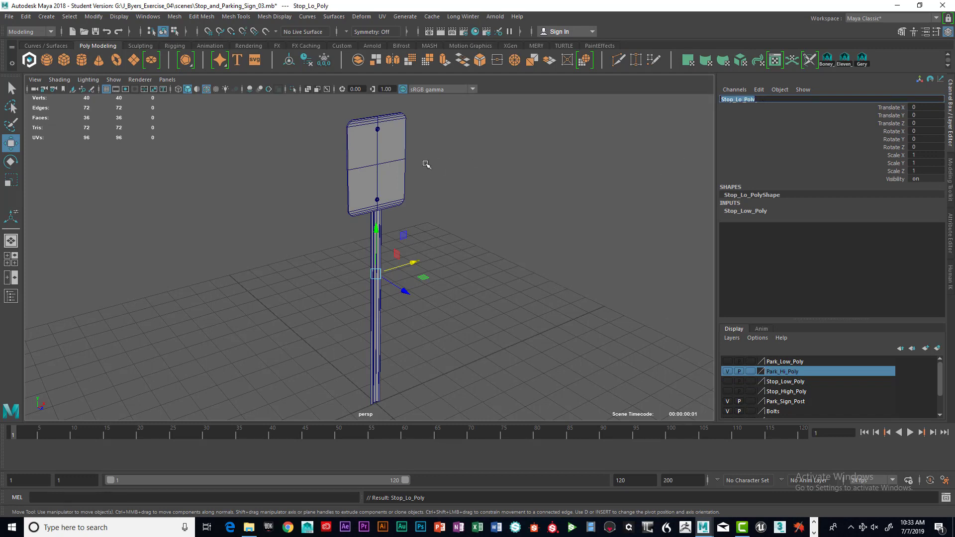
pyautogui.click(388, 159)
pyautogui.click(754, 100)
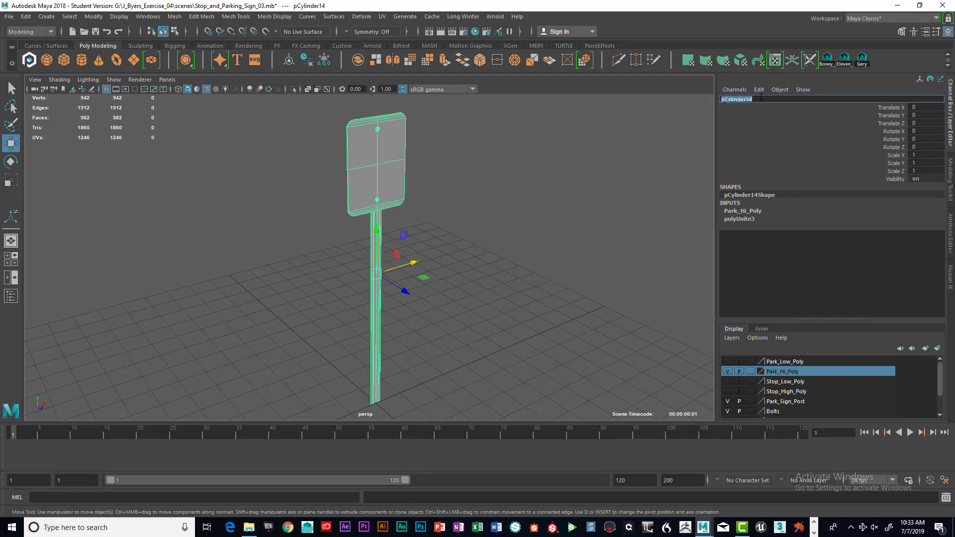
pyautogui.write('Park_ Hi_Poly')
pyautogui.press('Return')
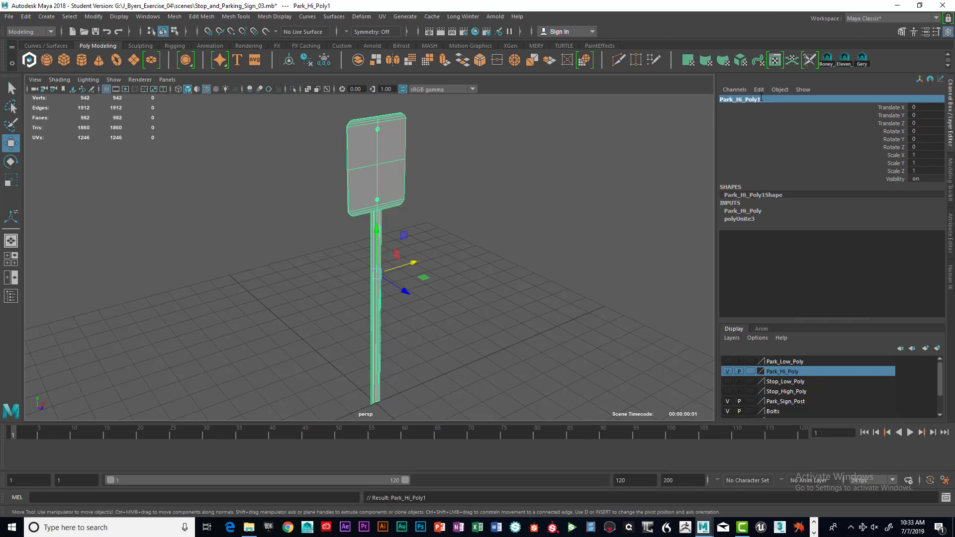
# Step: Switch the visible layer to Park_Low_Poly and rename its parking sign mesh as Park_Lo_Poly
pyautogui.click(727, 371)
pyautogui.click(728, 361)
pyautogui.click(385, 165)
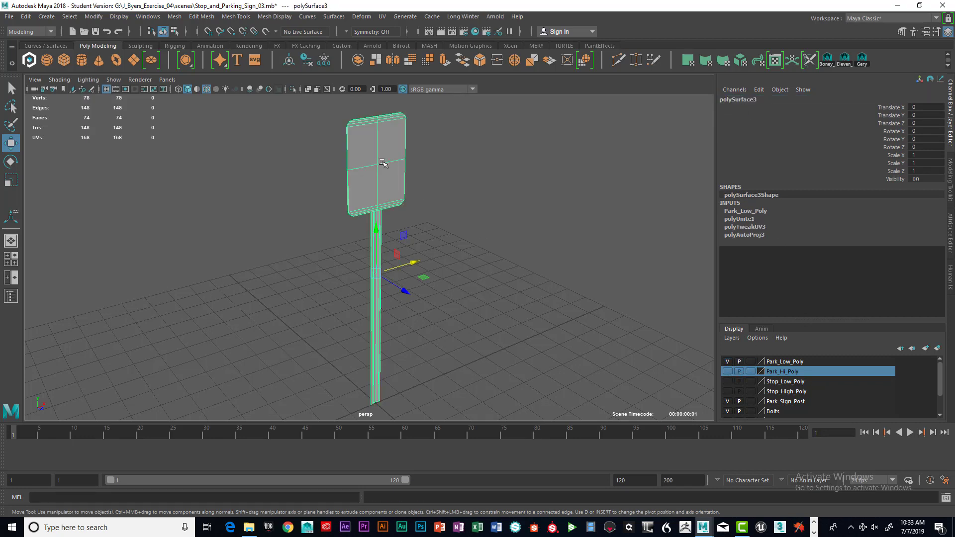
pyautogui.doubleClick(742, 100)
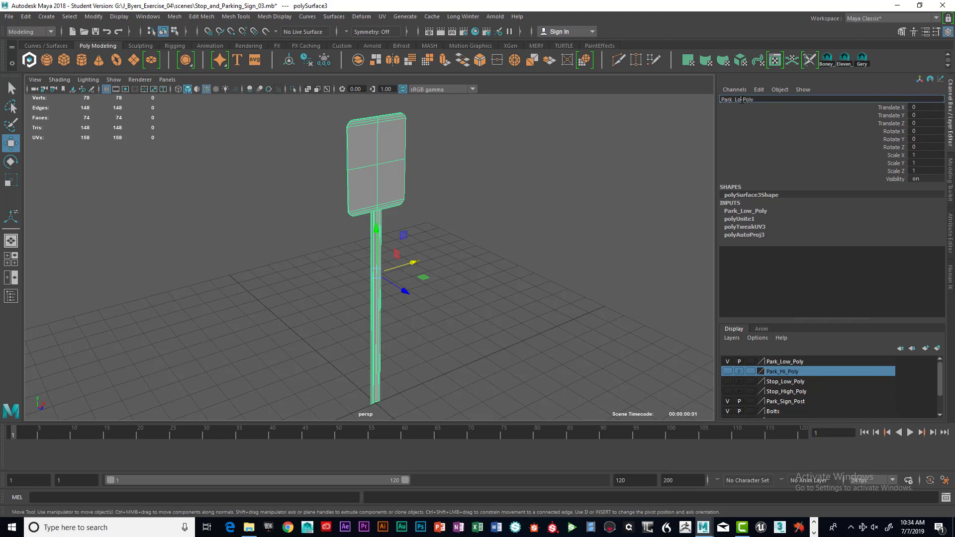
pyautogui.write('_')
pyautogui.click(765, 98)
pyautogui.press('Return')
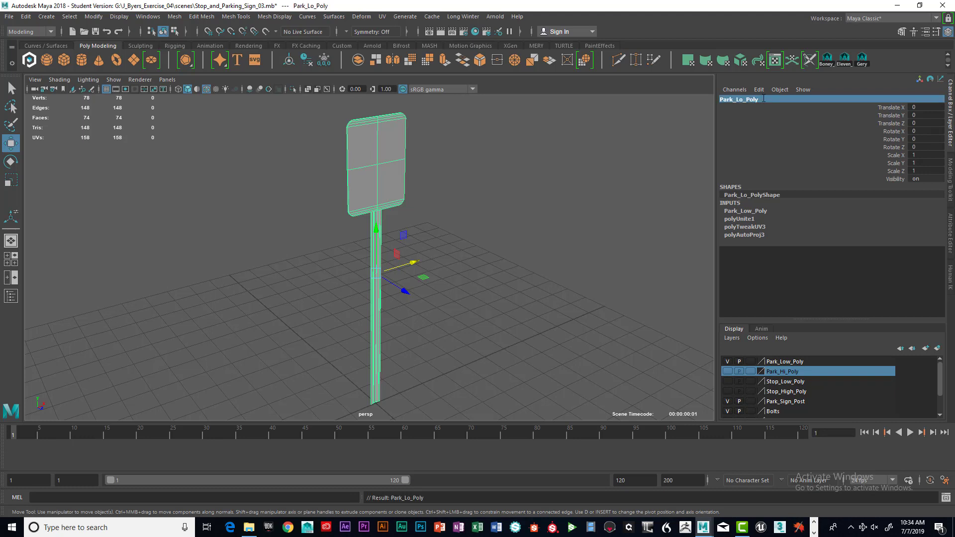
# Step: Hide Park_Low_Poly, then show Stop_High_Poly and Stop_Low_Poly in turn and select each stop sign to check its name
pyautogui.click(728, 362)
pyautogui.click(727, 392)
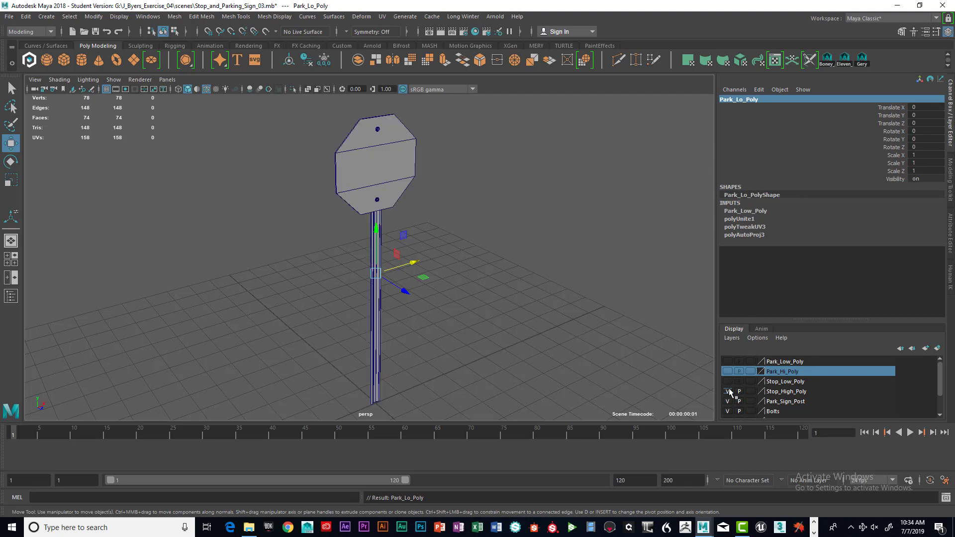
pyautogui.click(785, 391)
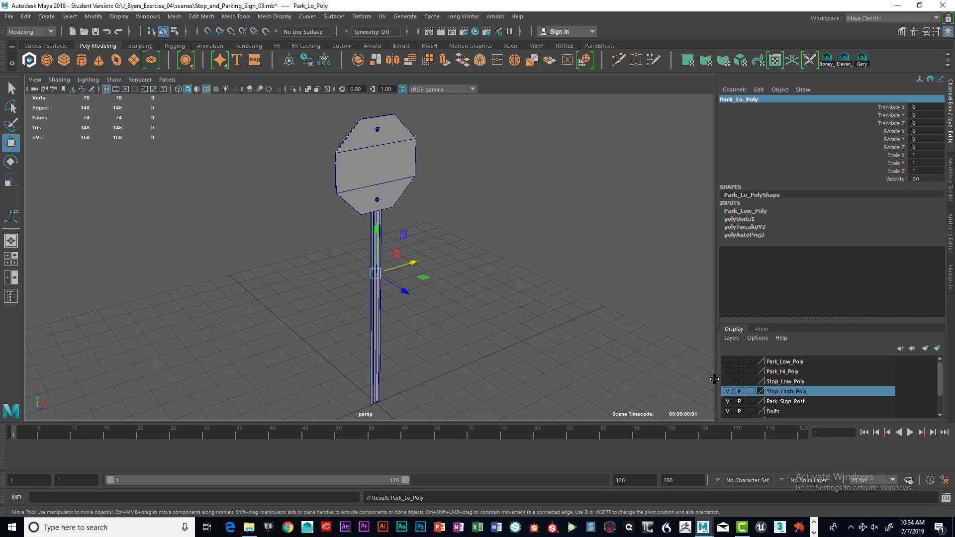
pyautogui.click(397, 215)
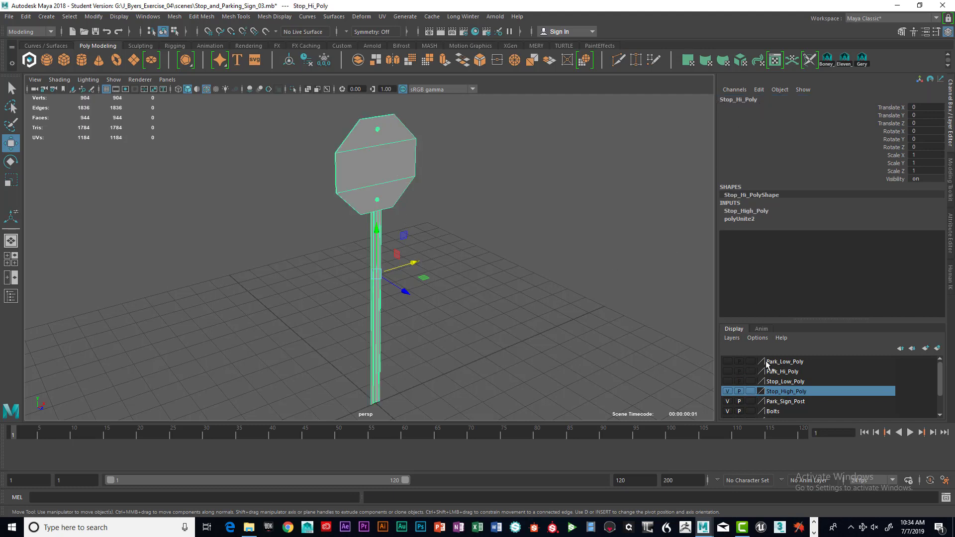
pyautogui.click(727, 391)
pyautogui.click(727, 381)
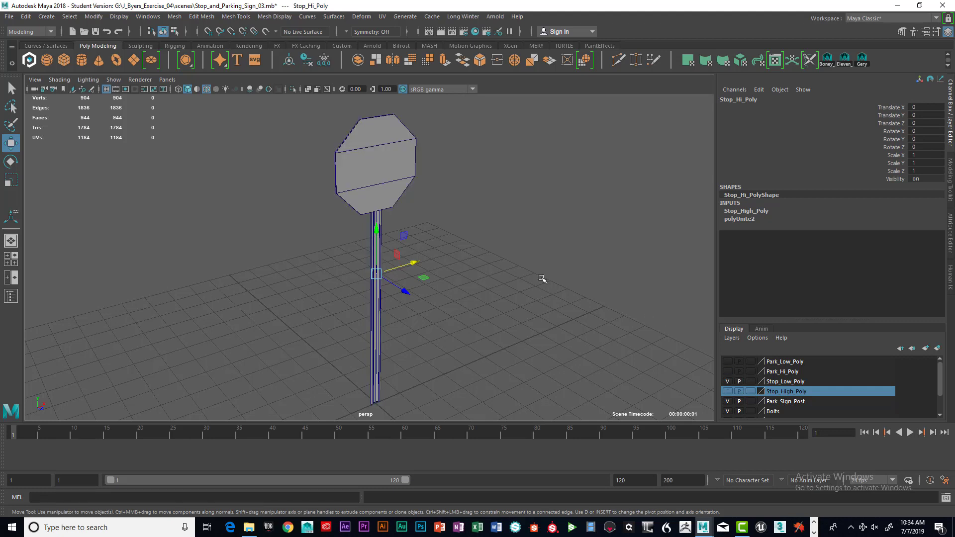
pyautogui.click(387, 168)
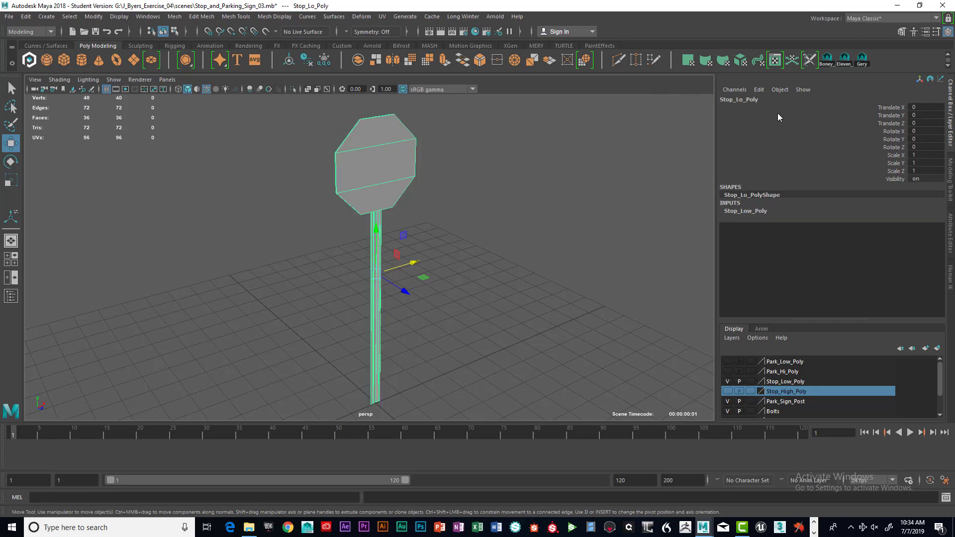
pyautogui.click(727, 382)
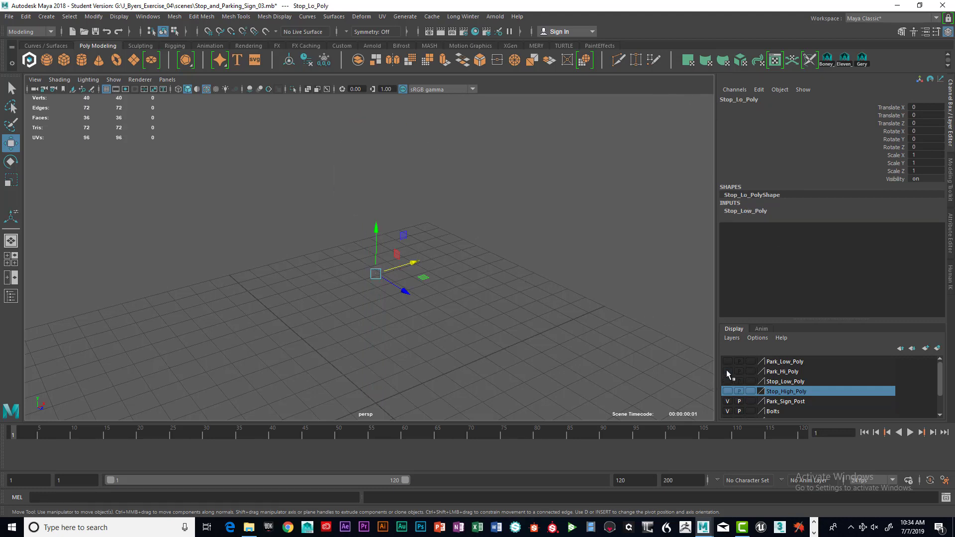
# Step: Show Park_Hi_Poly and Park_Low_Poly in turn and select each parking sign to check its name, leaving only Stop_High_Poly shown
pyautogui.click(728, 371)
pyautogui.click(397, 167)
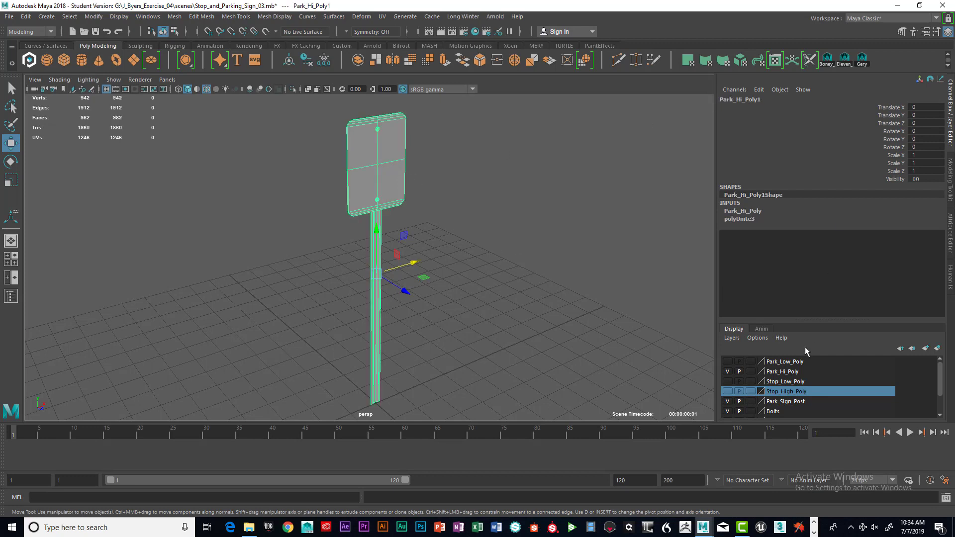
pyautogui.click(727, 372)
pyautogui.click(727, 362)
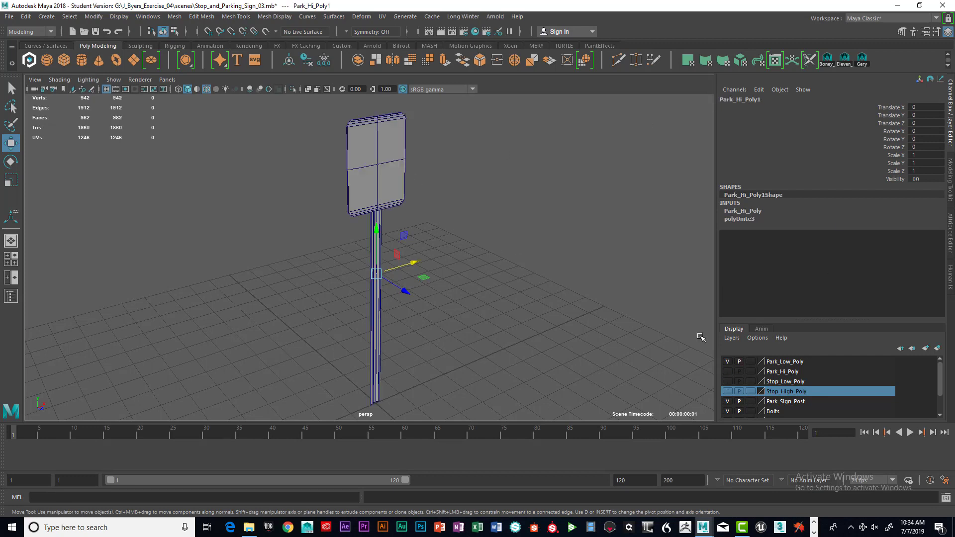
pyautogui.click(368, 182)
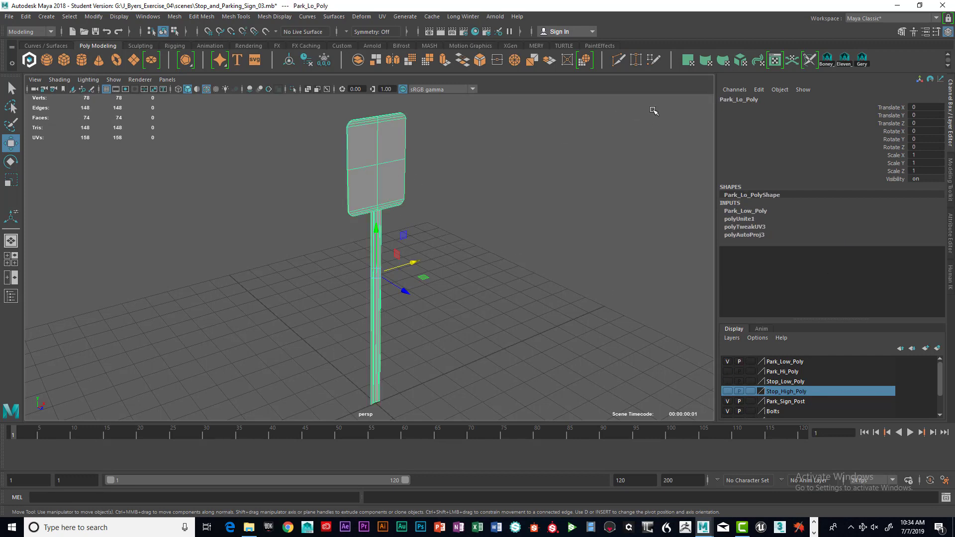
pyautogui.click(728, 362)
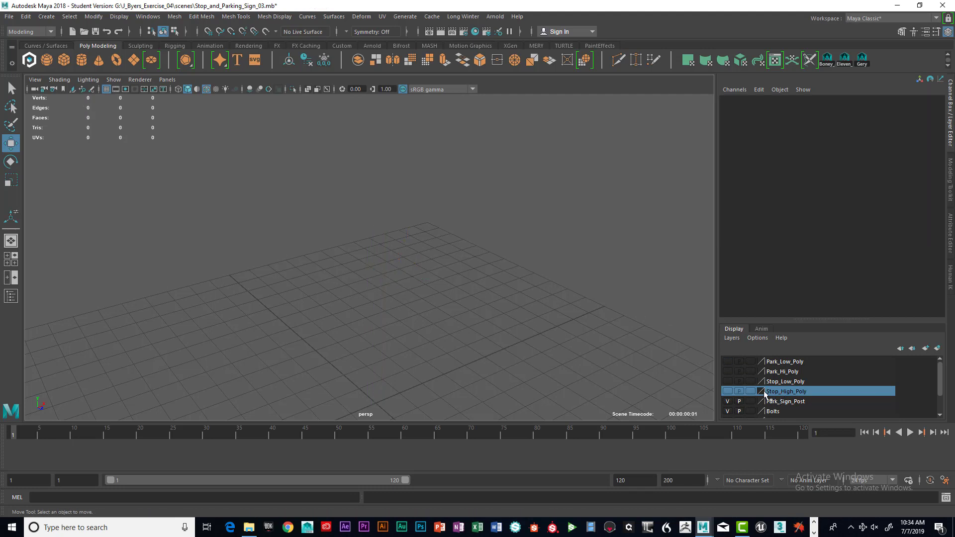
pyautogui.click(728, 392)
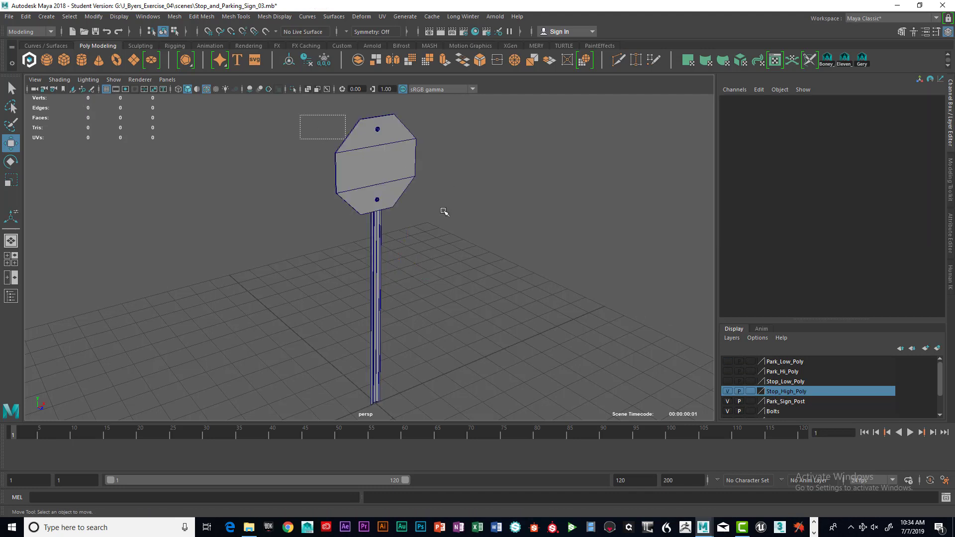
# Step: Select the visible high-poly stop sign and export the selection as an OBJ named Stop_Hi_Poly in the scenes folder
pyautogui.moveTo(444, 212); pyautogui.dragTo(448, 224)
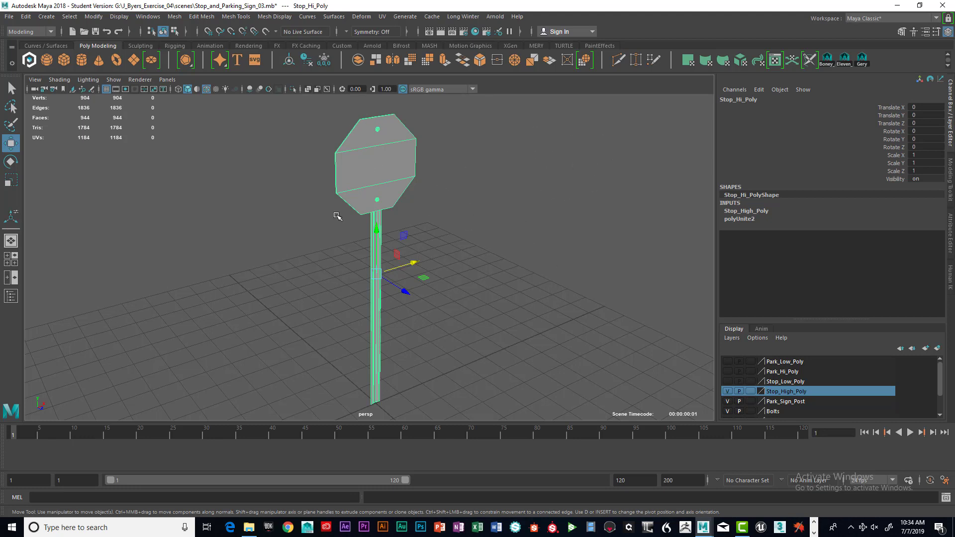
pyautogui.click(10, 16)
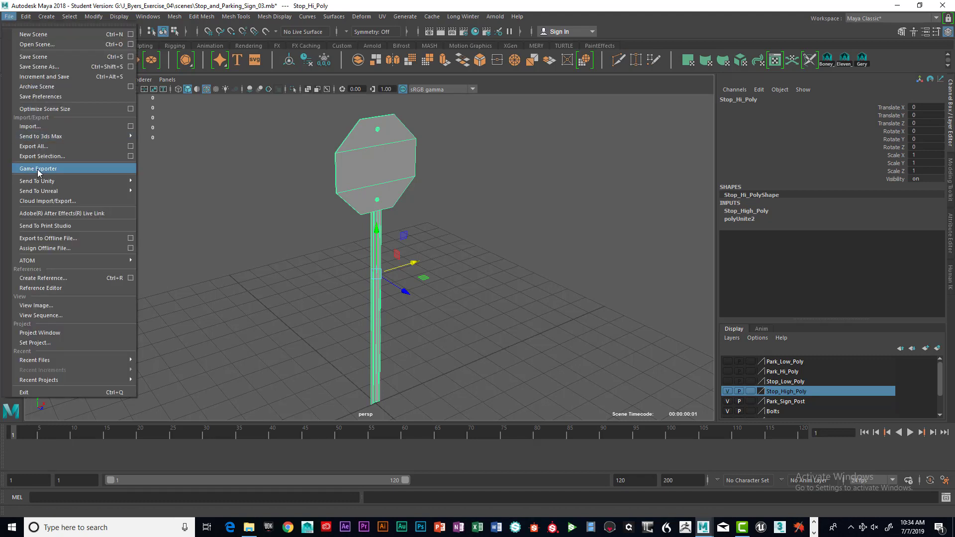
pyautogui.click(130, 155)
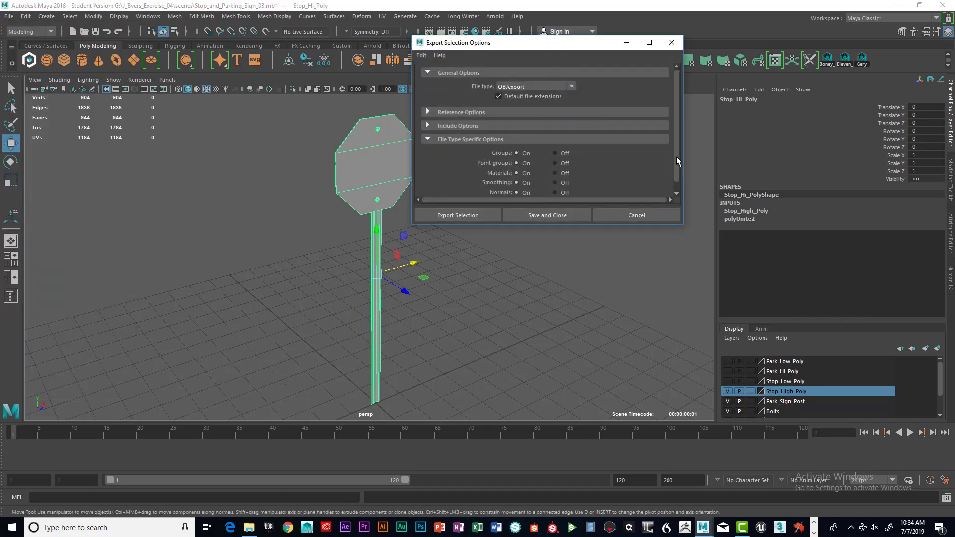
pyautogui.scroll(-1, 677, 161)
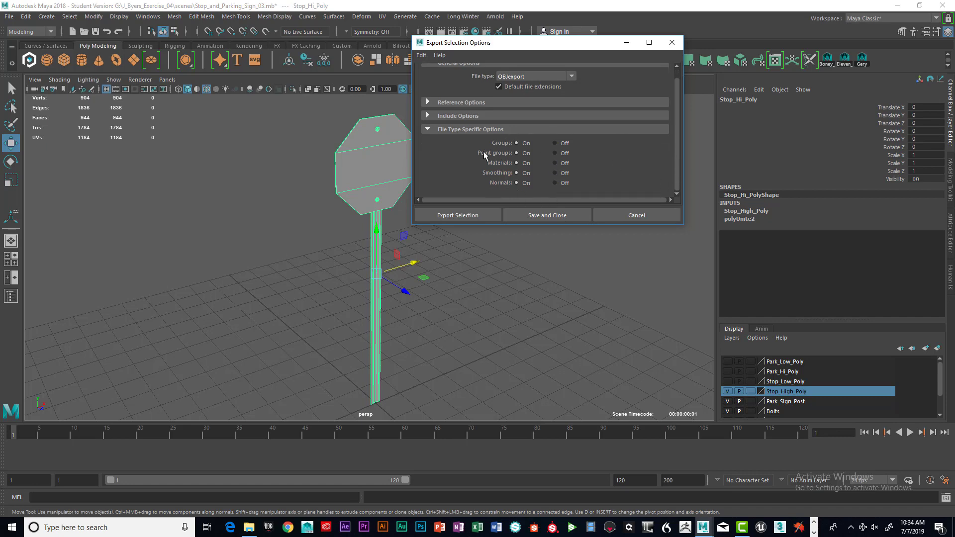
pyautogui.click(478, 215)
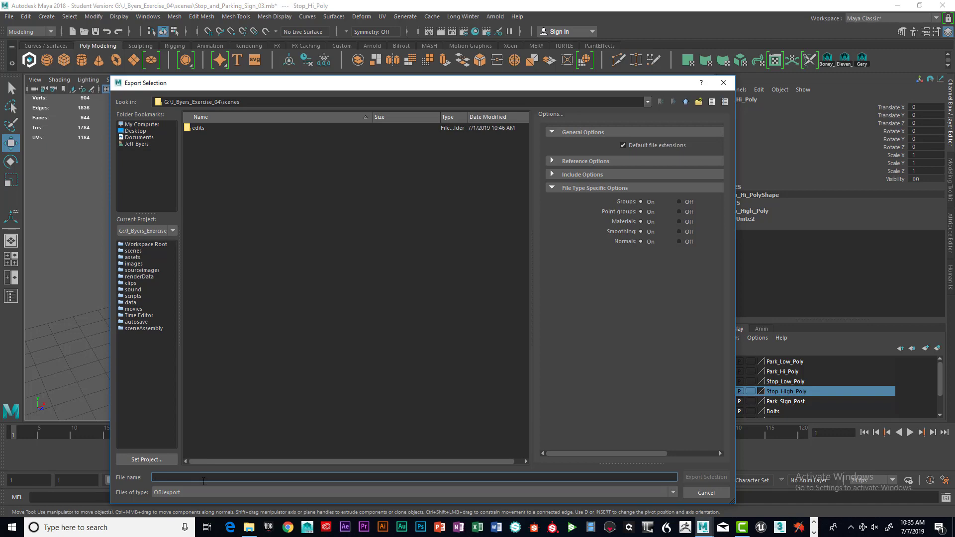
pyautogui.moveTo(390, 84)
pyautogui.mouseDown()
pyautogui.moveTo(454, 110)
pyautogui.moveTo(374, 87)
pyautogui.mouseUp()
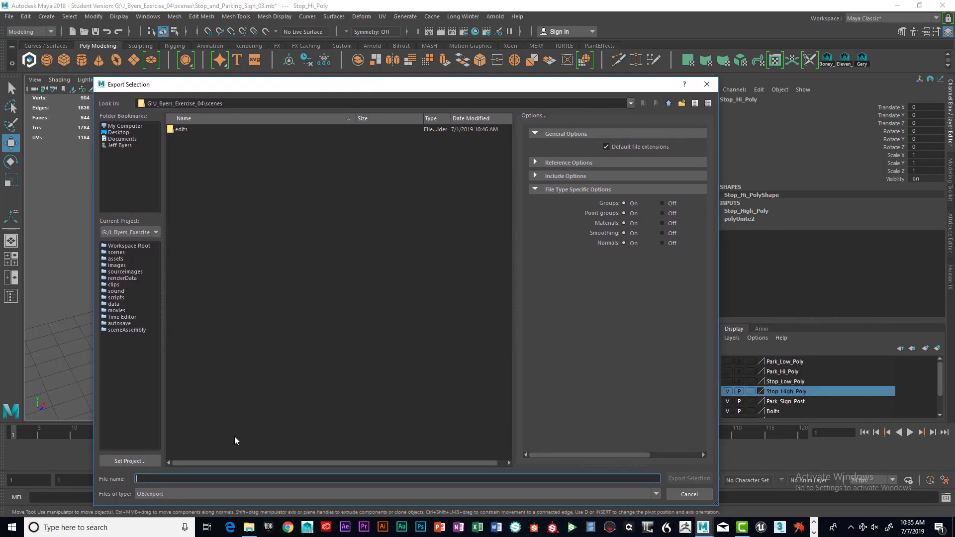
pyautogui.write('Stop')
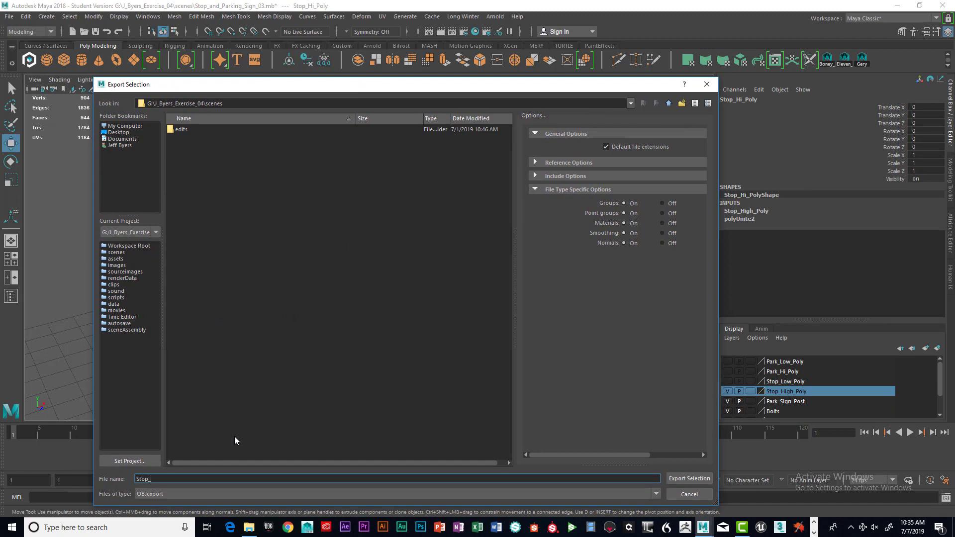
pyautogui.write('_Hi_Poly')
pyautogui.click(689, 478)
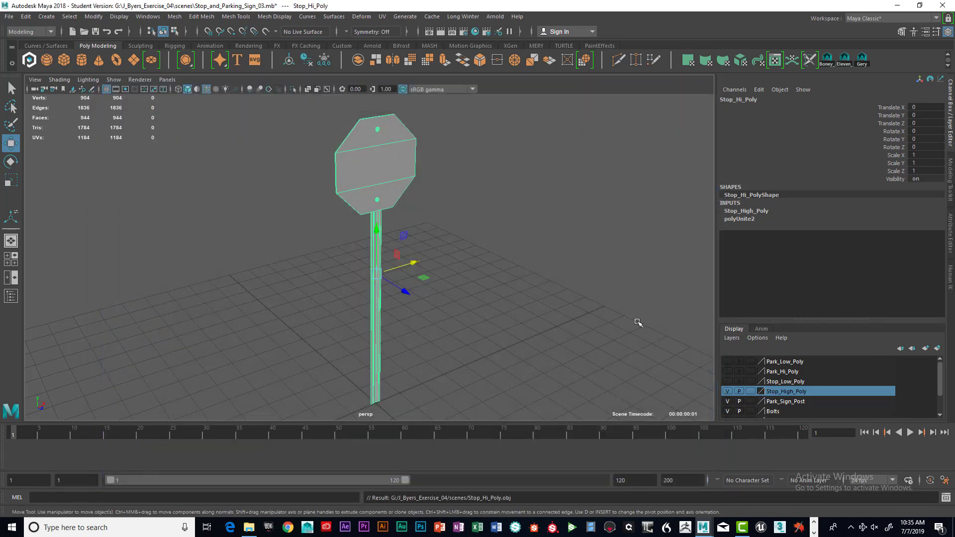
# Step: Switch the visible layer to Stop_Low_Poly and export its stop sign mesh to the scenes folder as Stop_Low_Poly.obj
pyautogui.click(727, 392)
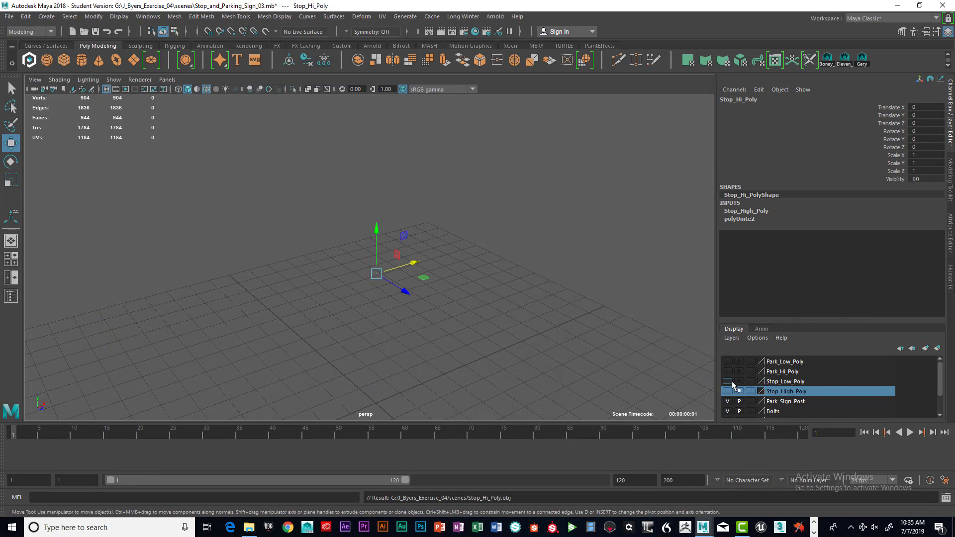
pyautogui.click(728, 381)
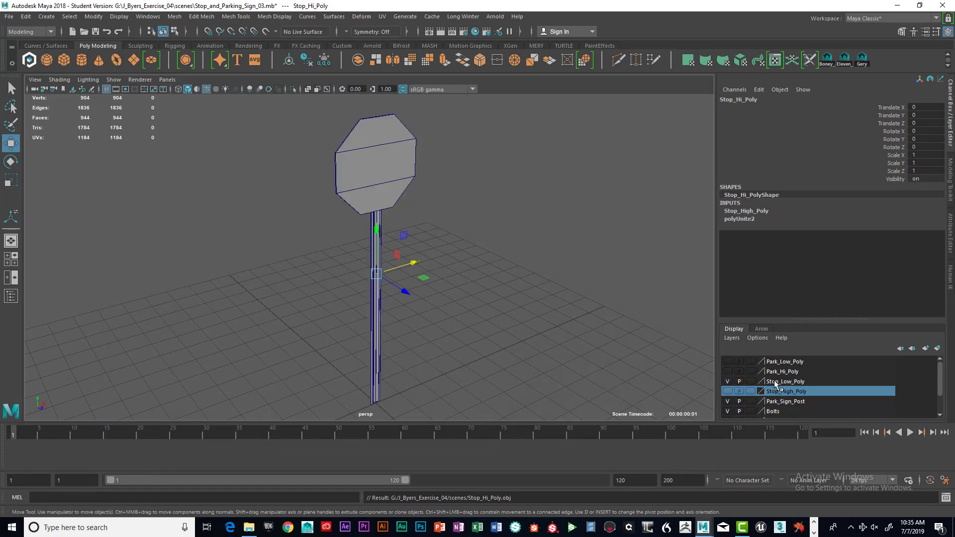
pyautogui.click(381, 171)
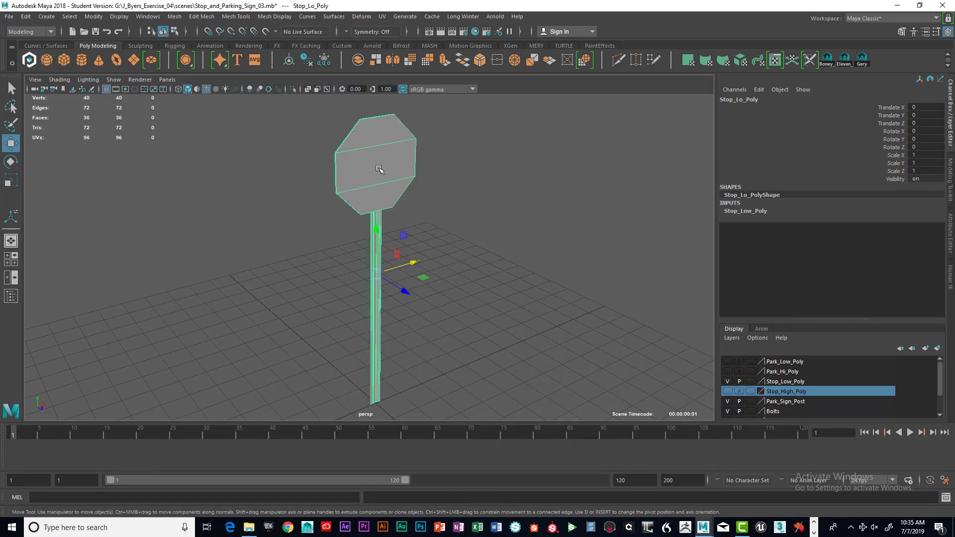
pyautogui.click(9, 17)
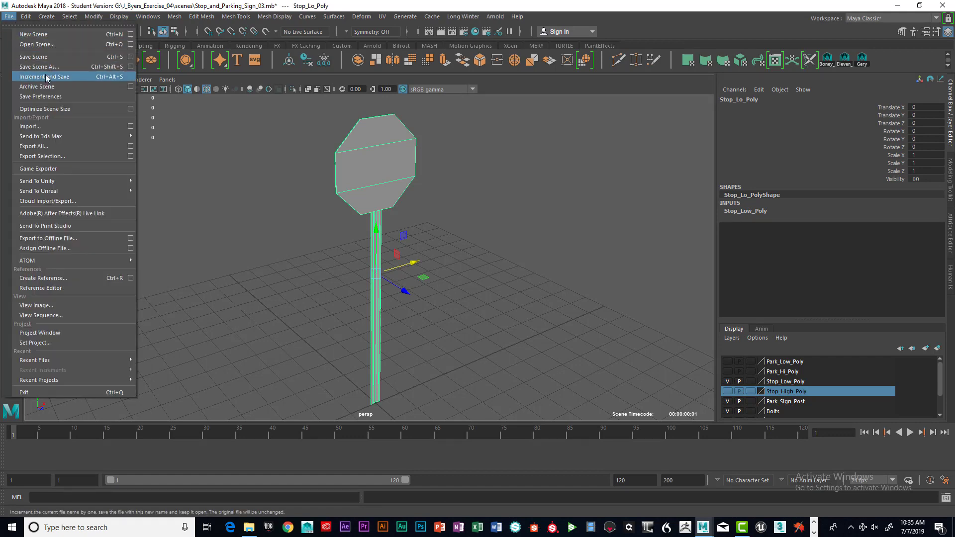
pyautogui.click(132, 157)
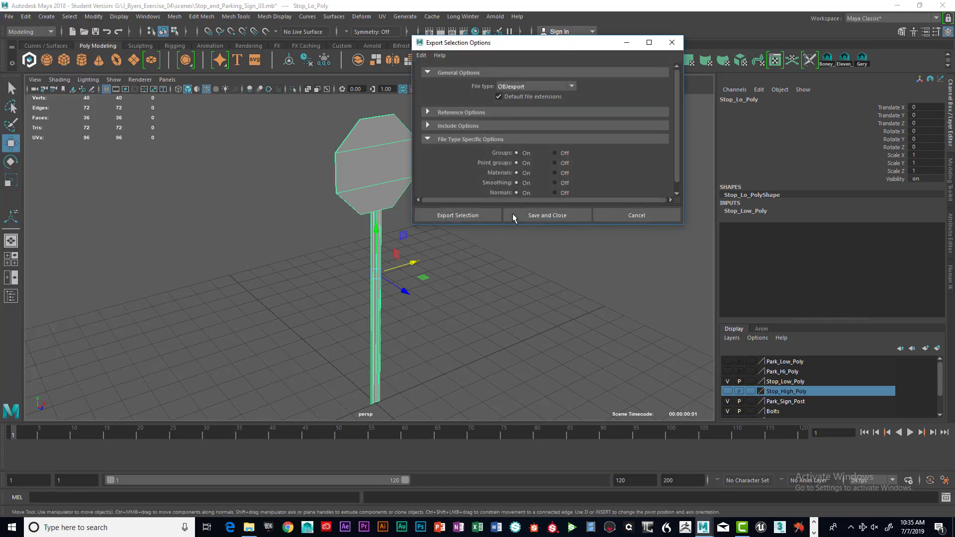
pyautogui.click(482, 214)
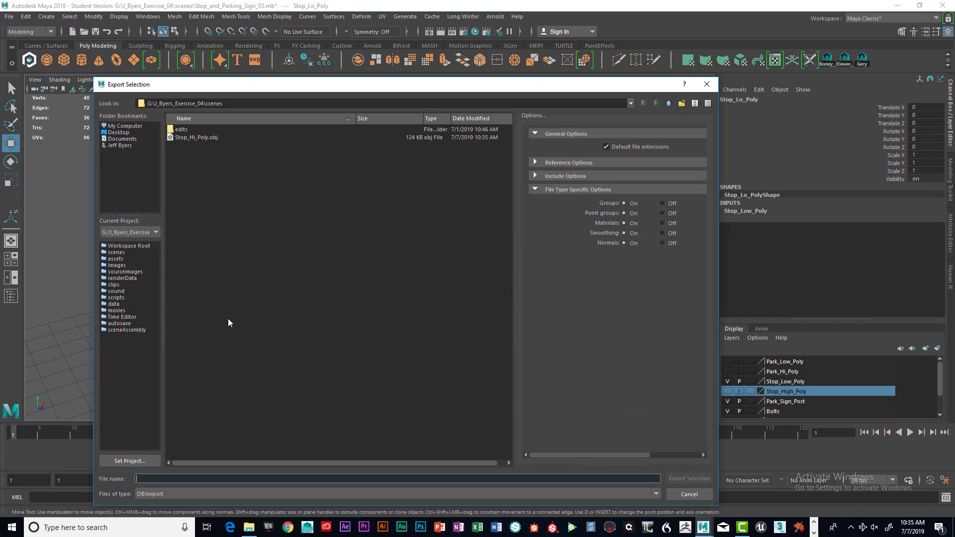
pyautogui.click(202, 137)
pyautogui.click(158, 480)
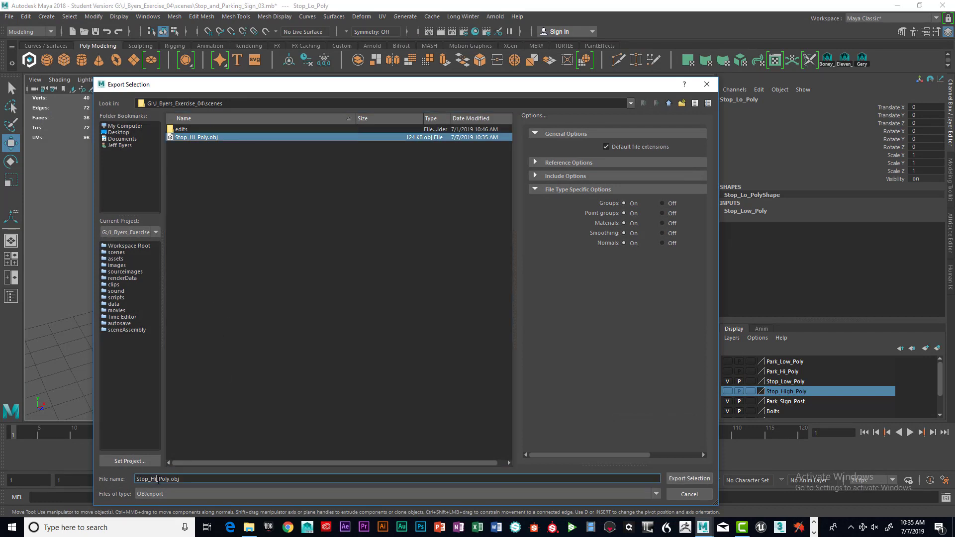
pyautogui.moveTo(151, 479); pyautogui.dragTo(157, 480)
pyautogui.write('Low')
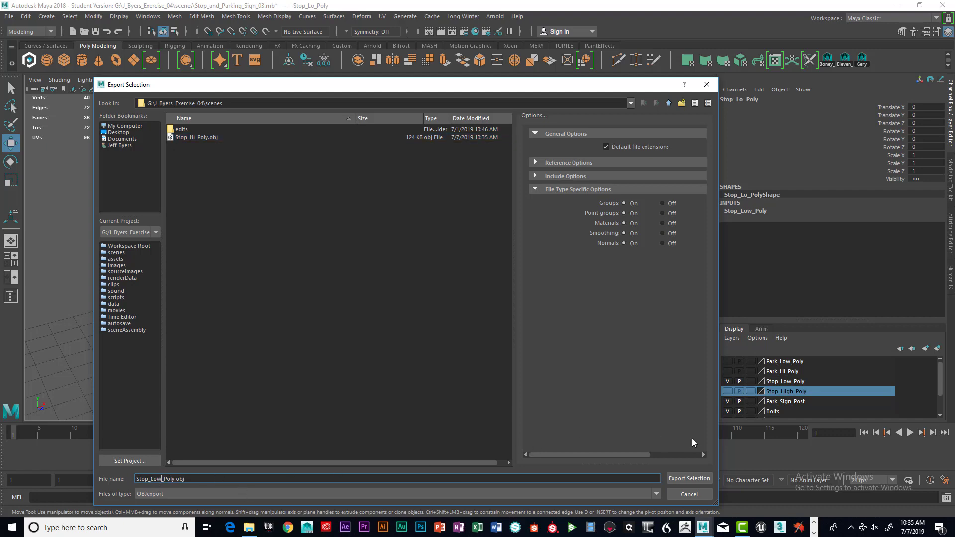
pyautogui.click(684, 479)
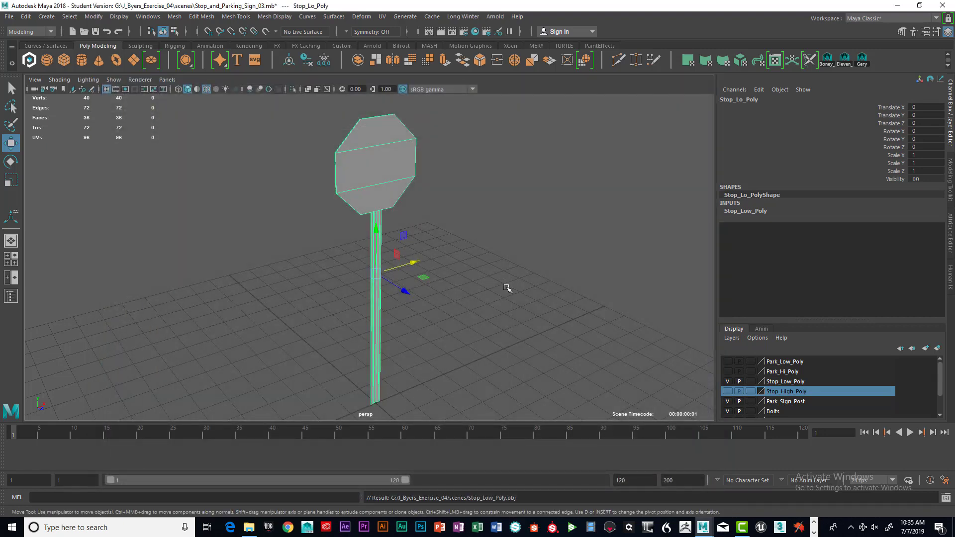
# Step: Switch the visible layer to Park_Hi_Poly and export its parking sign mesh to the scenes folder as Park_Hi_Poly.obj
pyautogui.click(727, 381)
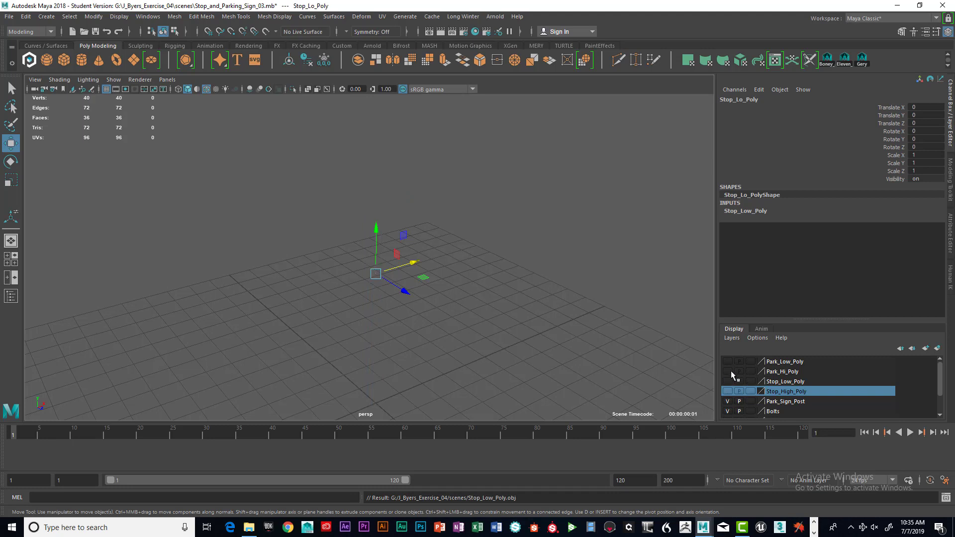
pyautogui.click(727, 371)
pyautogui.click(398, 143)
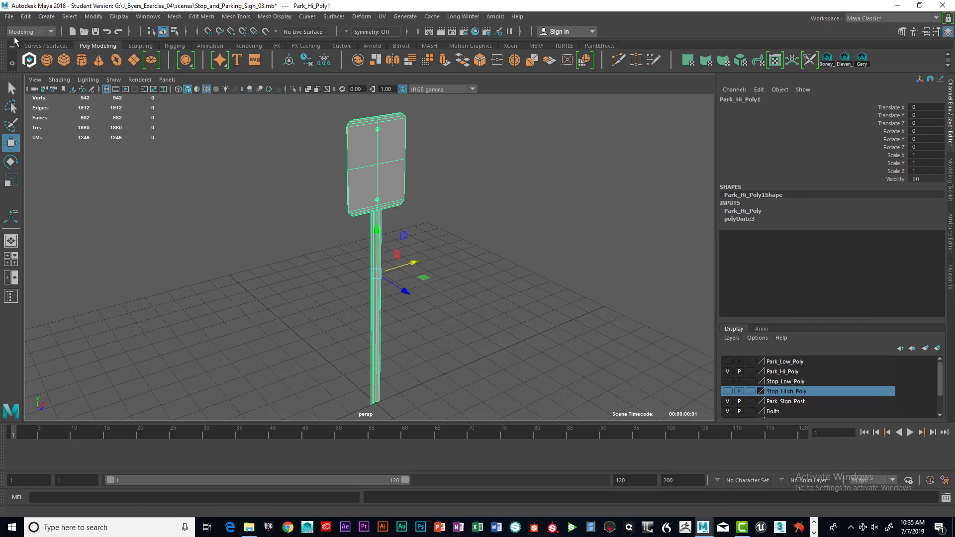
pyautogui.click(9, 16)
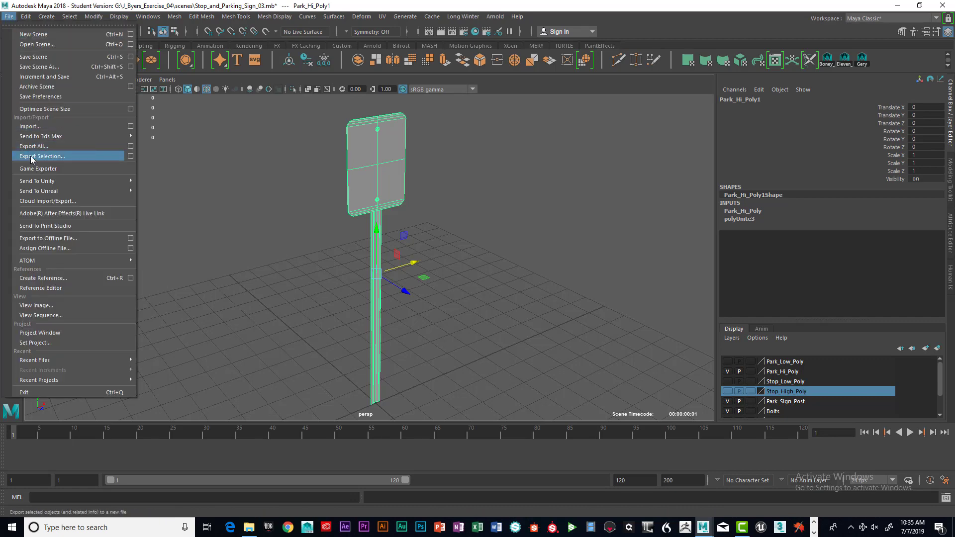
pyautogui.click(131, 156)
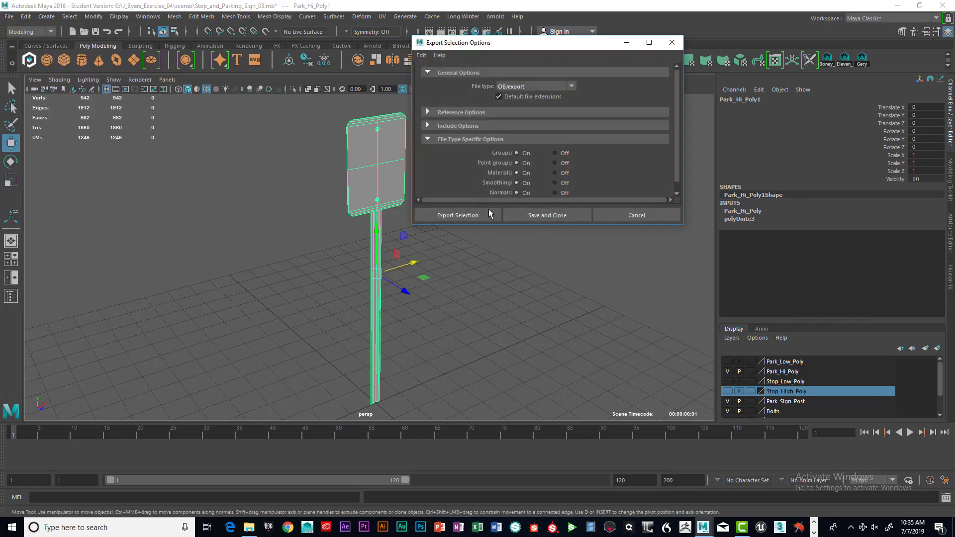
pyautogui.click(472, 216)
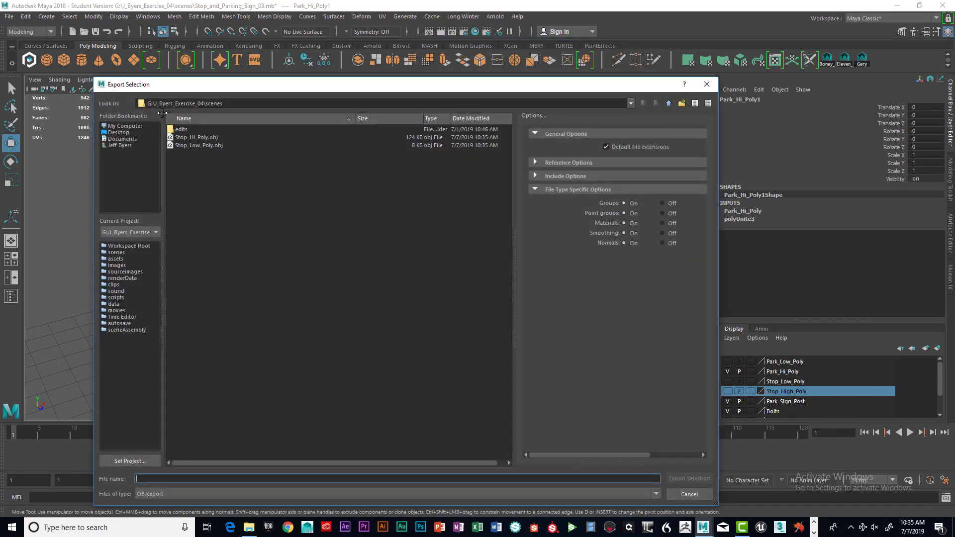
pyautogui.click(200, 138)
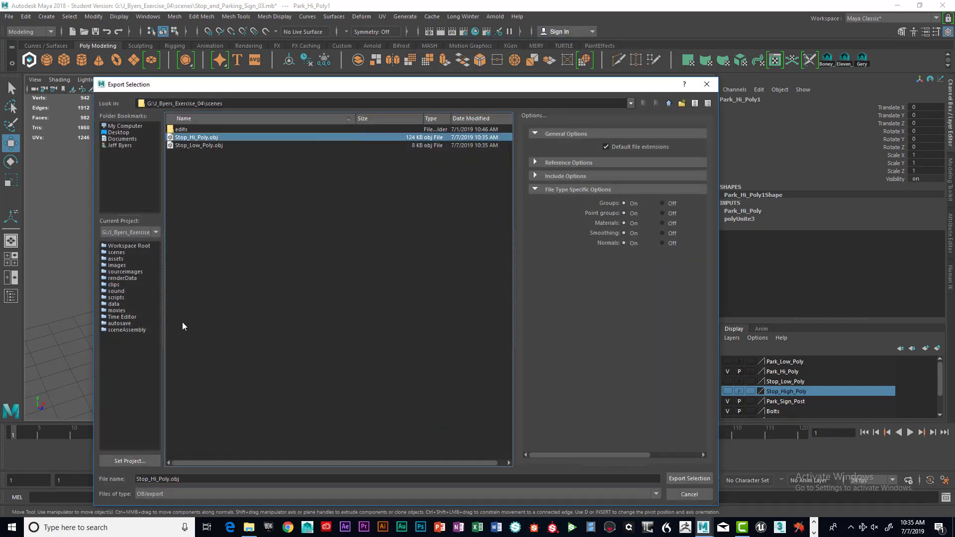
pyautogui.moveTo(136, 479); pyautogui.dragTo(150, 479)
pyautogui.write('Park')
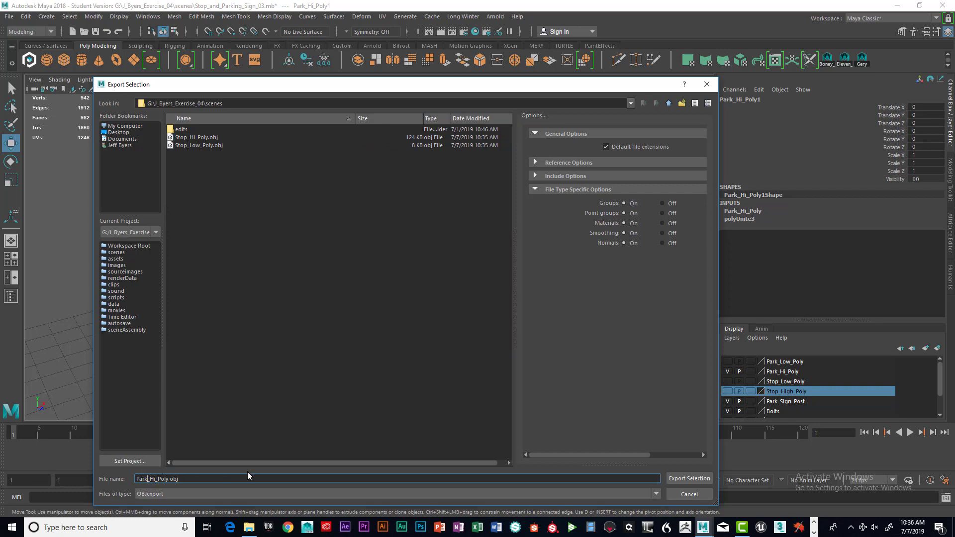
pyautogui.click(683, 478)
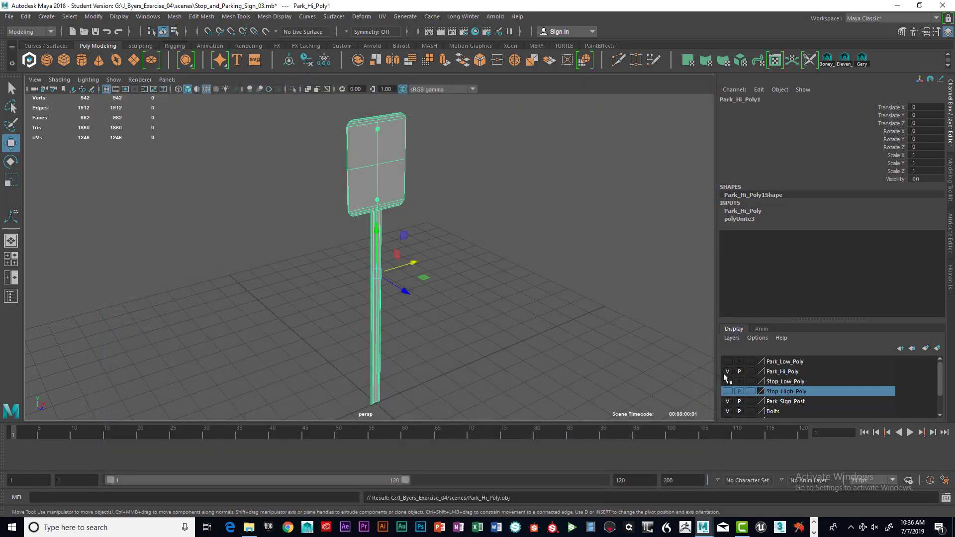
# Step: Switch the visible layer to Park_Low_Poly and export its parking sign mesh to the scenes folder as Park_Low_Poly.obj
pyautogui.click(728, 372)
pyautogui.click(728, 361)
pyautogui.click(386, 167)
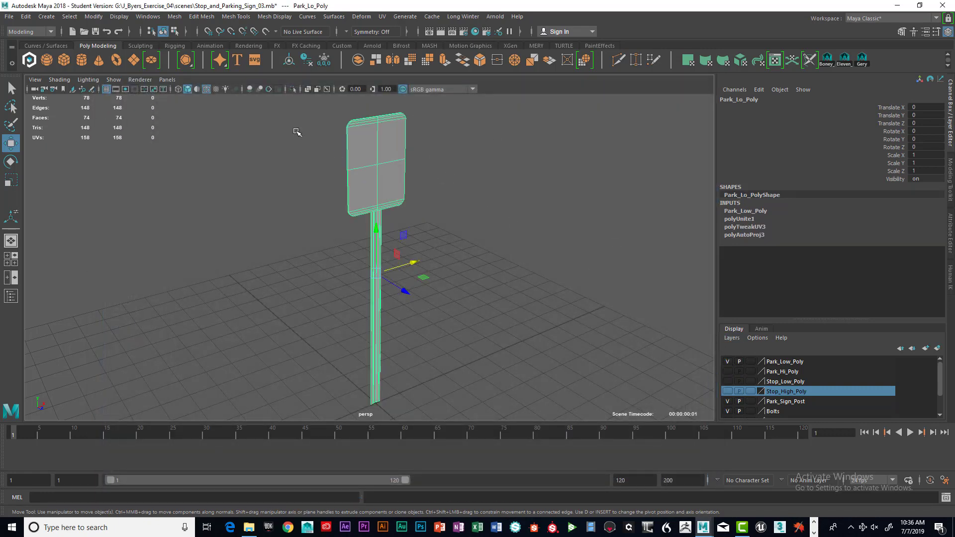
pyautogui.click(9, 17)
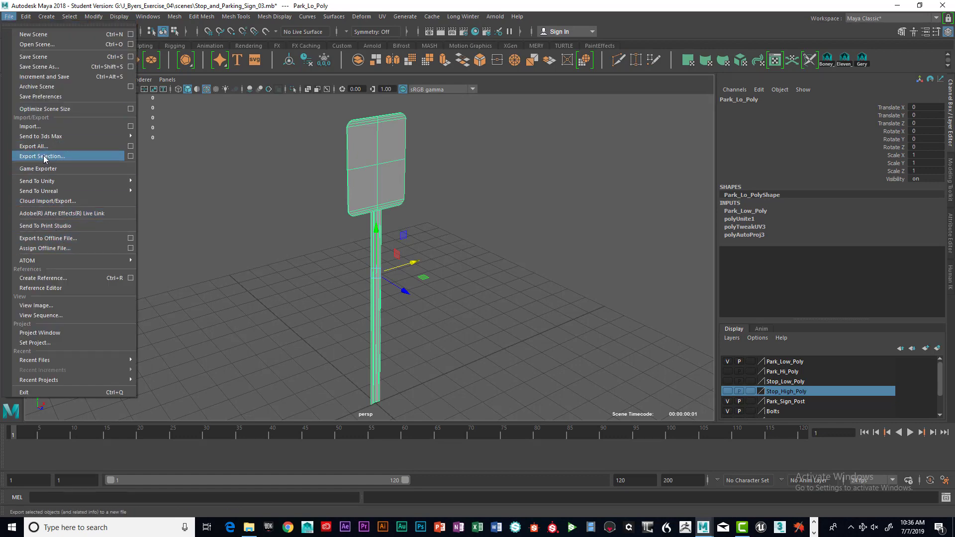
pyautogui.click(130, 156)
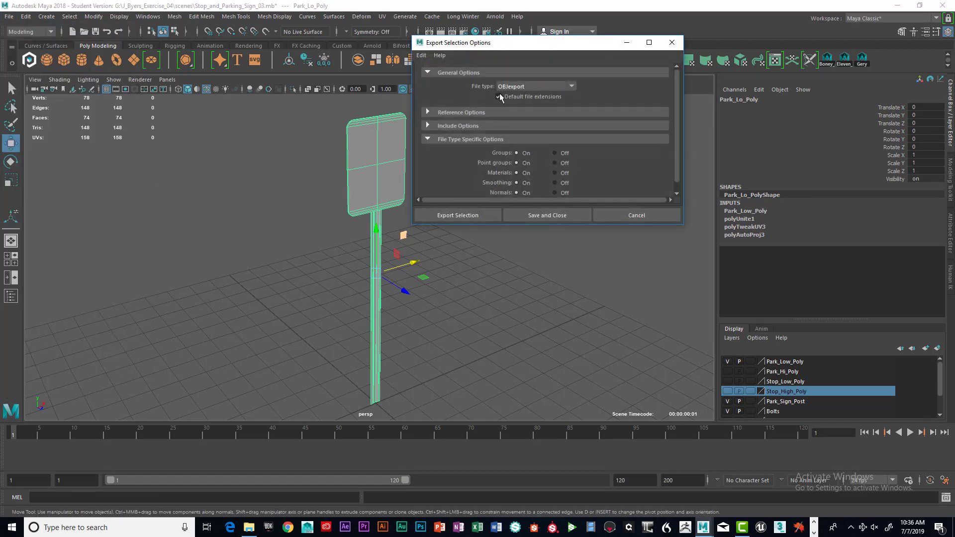
pyautogui.click(479, 214)
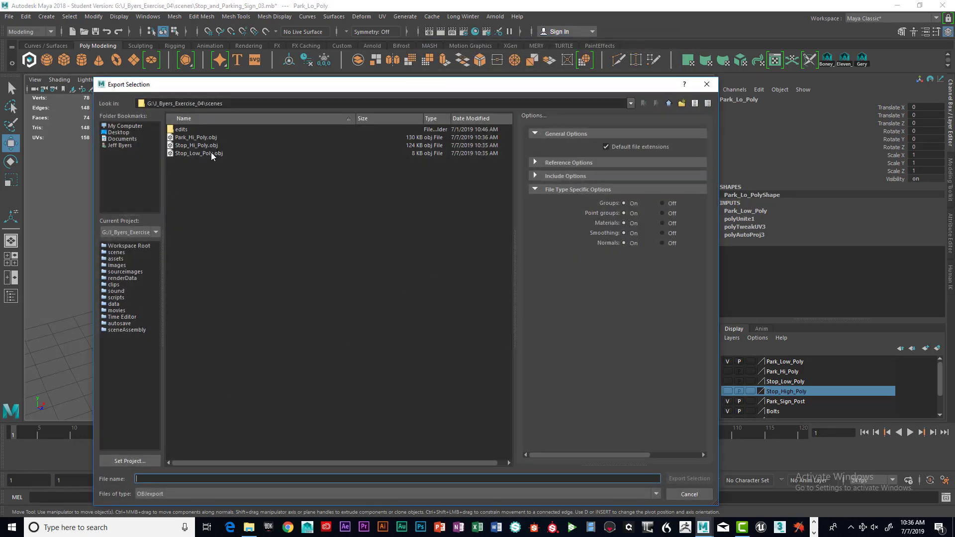
pyautogui.click(208, 152)
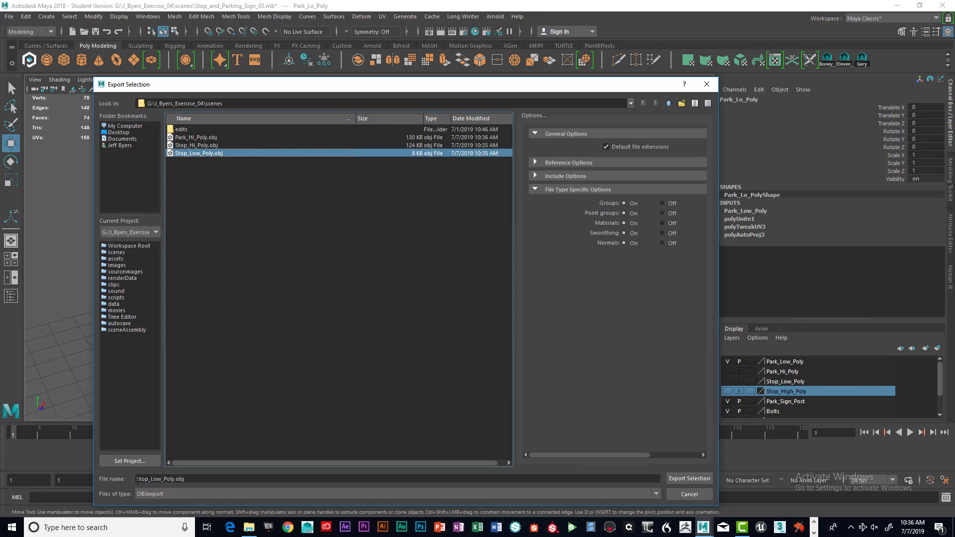
pyautogui.moveTo(147, 479); pyautogui.dragTo(136, 479)
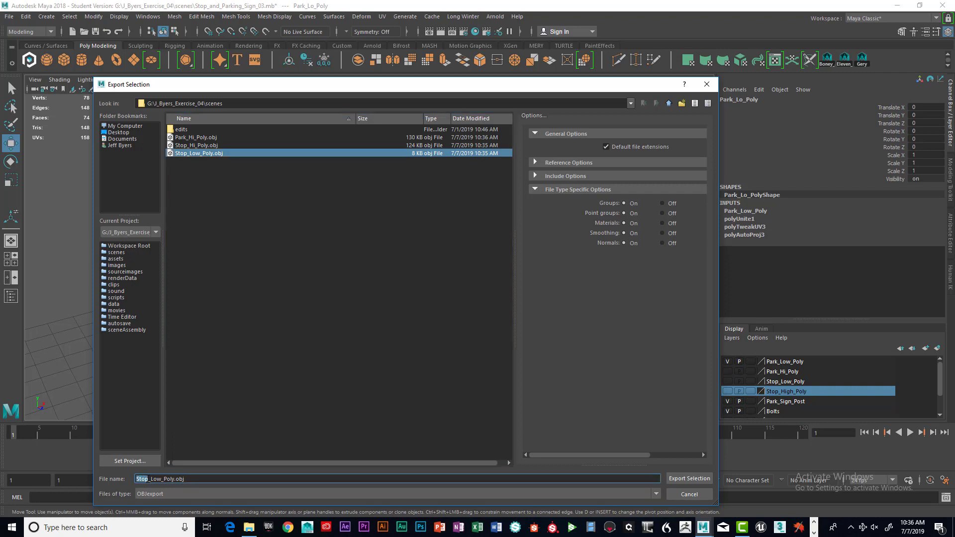
pyautogui.write('Park')
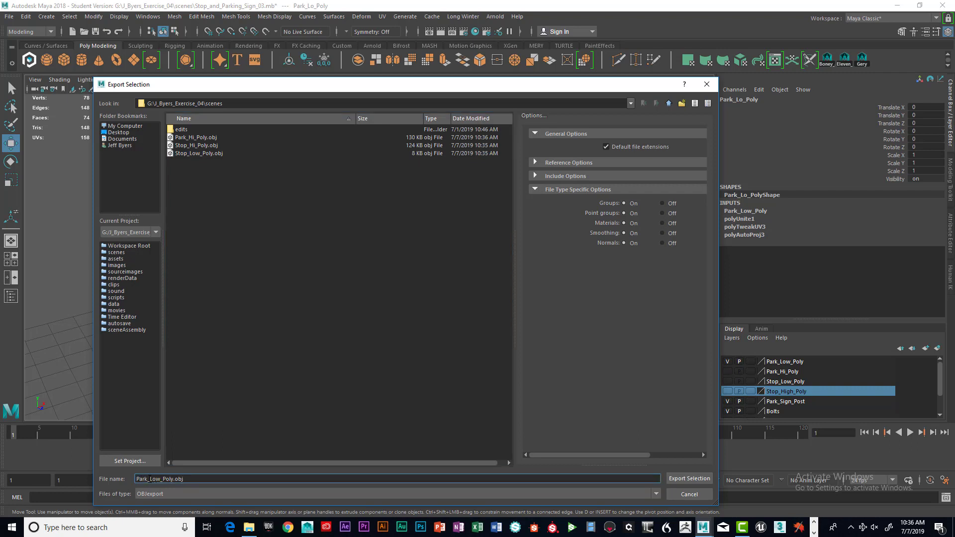
pyautogui.click(696, 480)
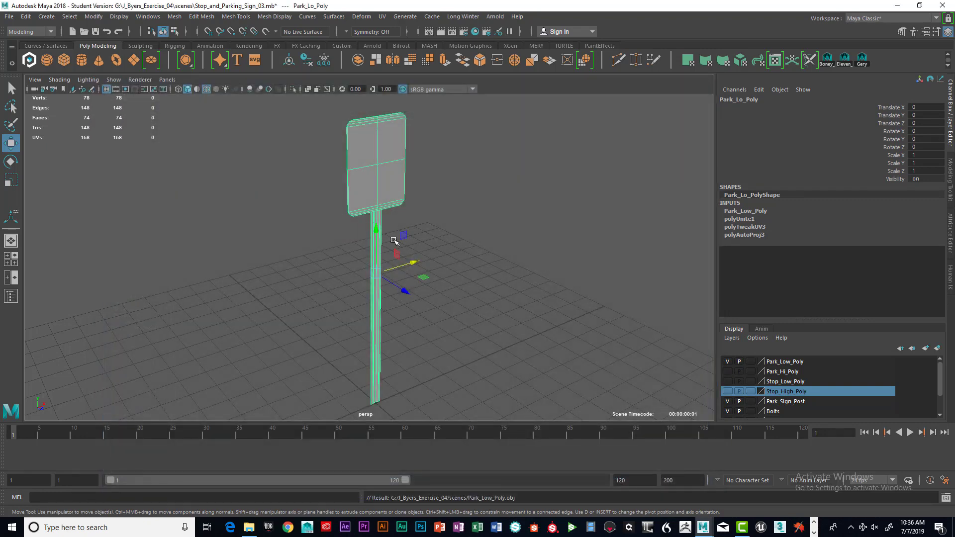